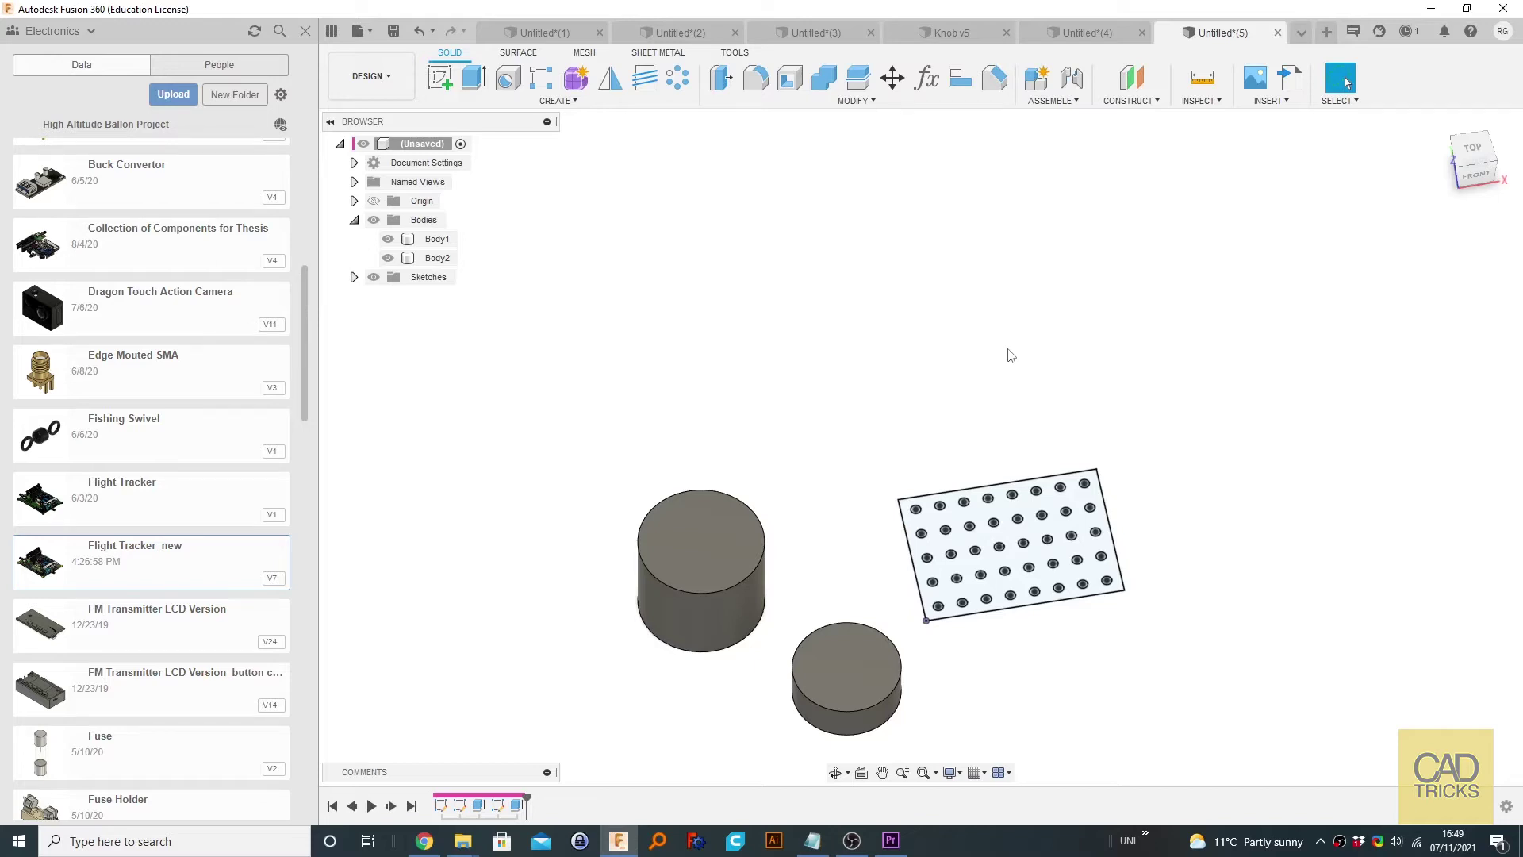
- Orbit to an angled top/right view, zoom in, and switch to window selection mode
{"action": "middle_click_drag", "start_coordinate": [1207, 520], "coordinate": [1272, 350], "text": "shift"}
{"action": "scroll", "coordinate": [1098, 609], "scroll_direction": "up", "scroll_amount": 3}
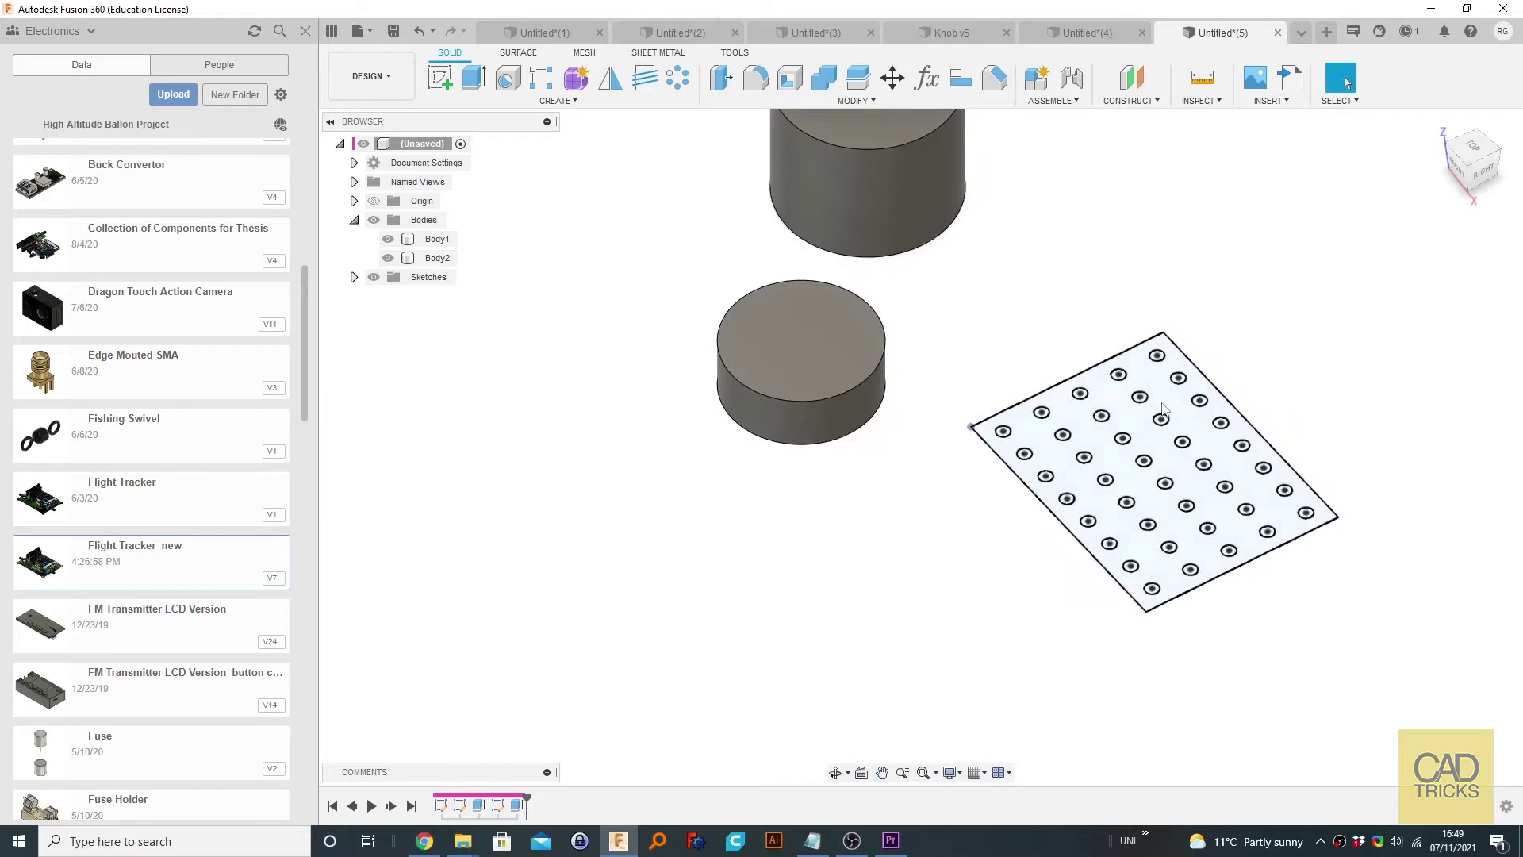
{"action": "left_click", "coordinate": [1200, 101]}
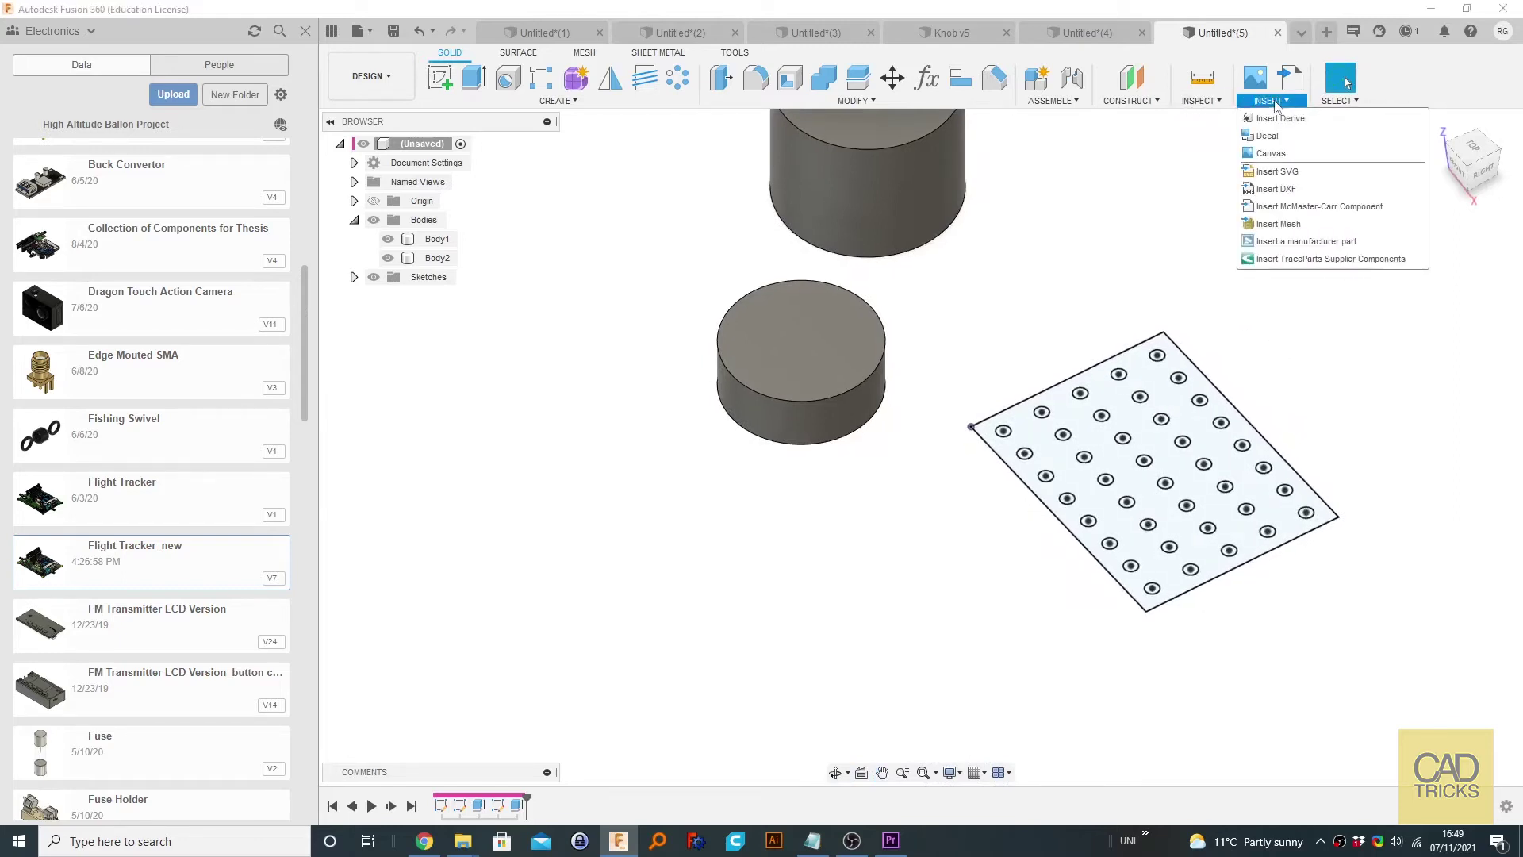
{"action": "mouse_move", "coordinate": [1339, 101]}
{"action": "left_click", "coordinate": [1345, 136]}
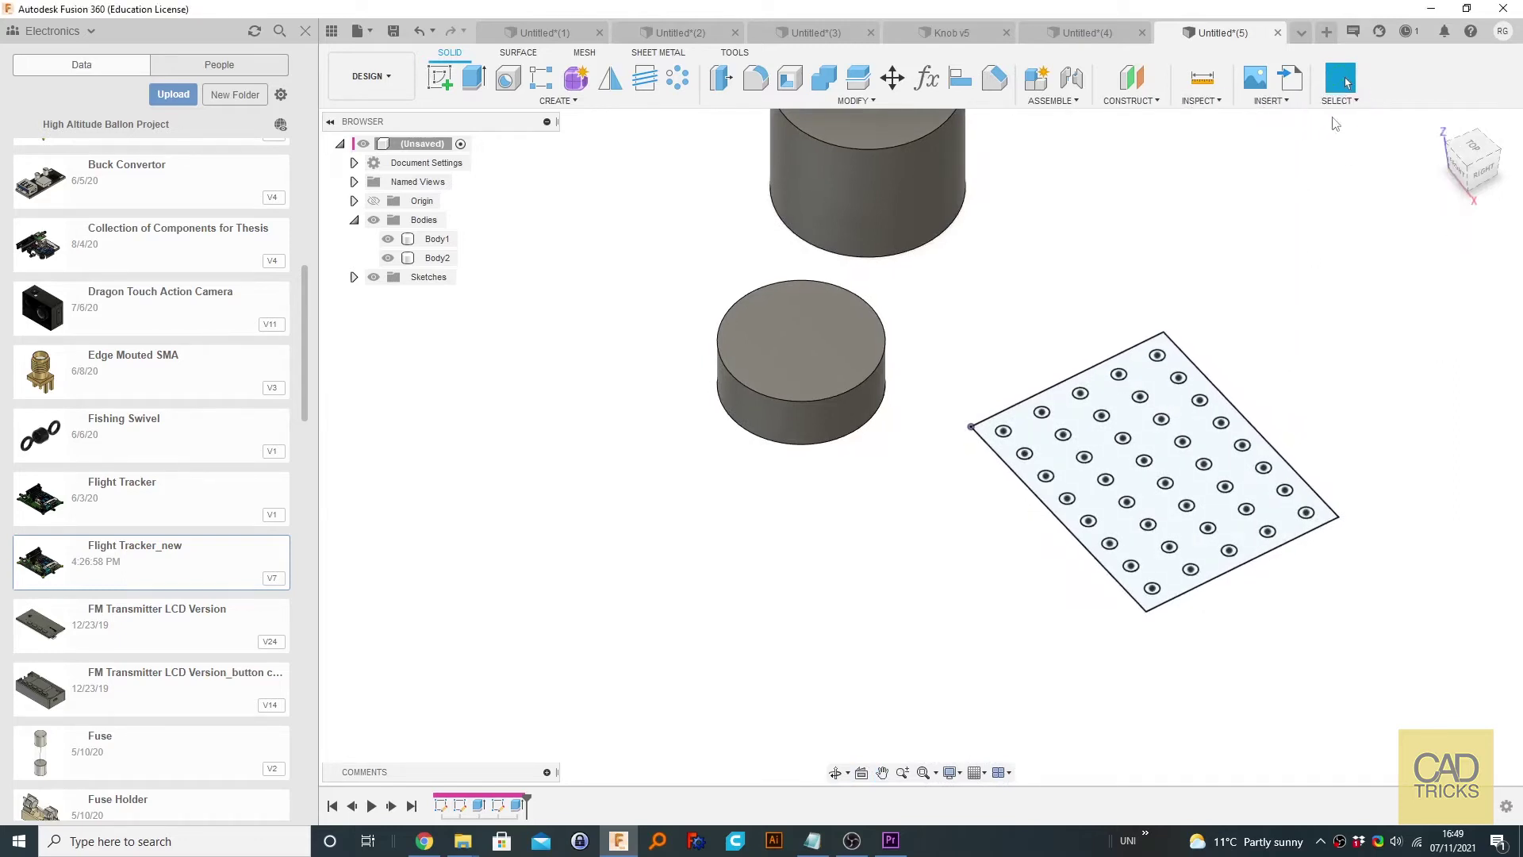
- Pan the model left, draw two freeform lassos in empty space, and orbit back toward top
{"action": "left_click", "coordinate": [1349, 101]}
{"action": "middle_click_drag", "start_coordinate": [1163, 228], "coordinate": [769, 207]}
{"action": "mouse_move", "coordinate": [807, 161]}
{"action": "left_mouse_down"}
{"action": "mouse_move", "coordinate": [970, 206]}
{"action": "mouse_move", "coordinate": [930, 266]}
{"action": "mouse_move", "coordinate": [782, 269]}
{"action": "left_mouse_up"}
{"action": "mouse_move", "coordinate": [1033, 152]}
{"action": "left_mouse_down"}
{"action": "mouse_move", "coordinate": [917, 160]}
{"action": "mouse_move", "coordinate": [820, 231]}
{"action": "mouse_move", "coordinate": [892, 292]}
{"action": "mouse_move", "coordinate": [1018, 302]}
{"action": "mouse_move", "coordinate": [1099, 248]}
{"action": "mouse_move", "coordinate": [1077, 166]}
{"action": "left_mouse_up"}
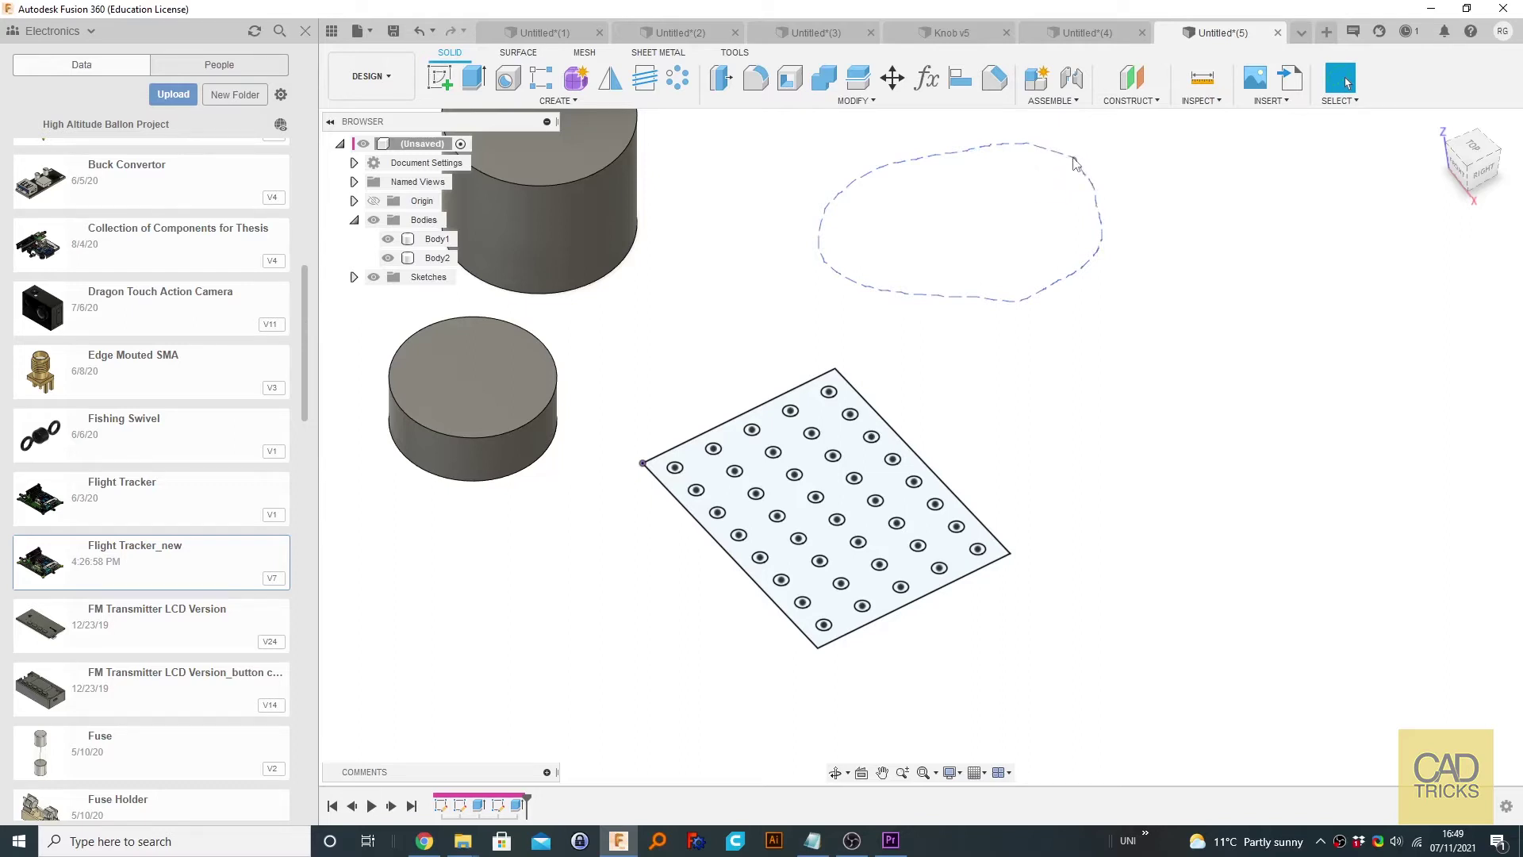
{"action": "left_click_drag", "start_coordinate": [1077, 165], "coordinate": [1076, 168]}
{"action": "middle_click_drag", "start_coordinate": [1037, 622], "coordinate": [1134, 640], "text": "shift"}
{"action": "middle_click_drag", "start_coordinate": [944, 571], "coordinate": [1013, 697], "text": "shift"}
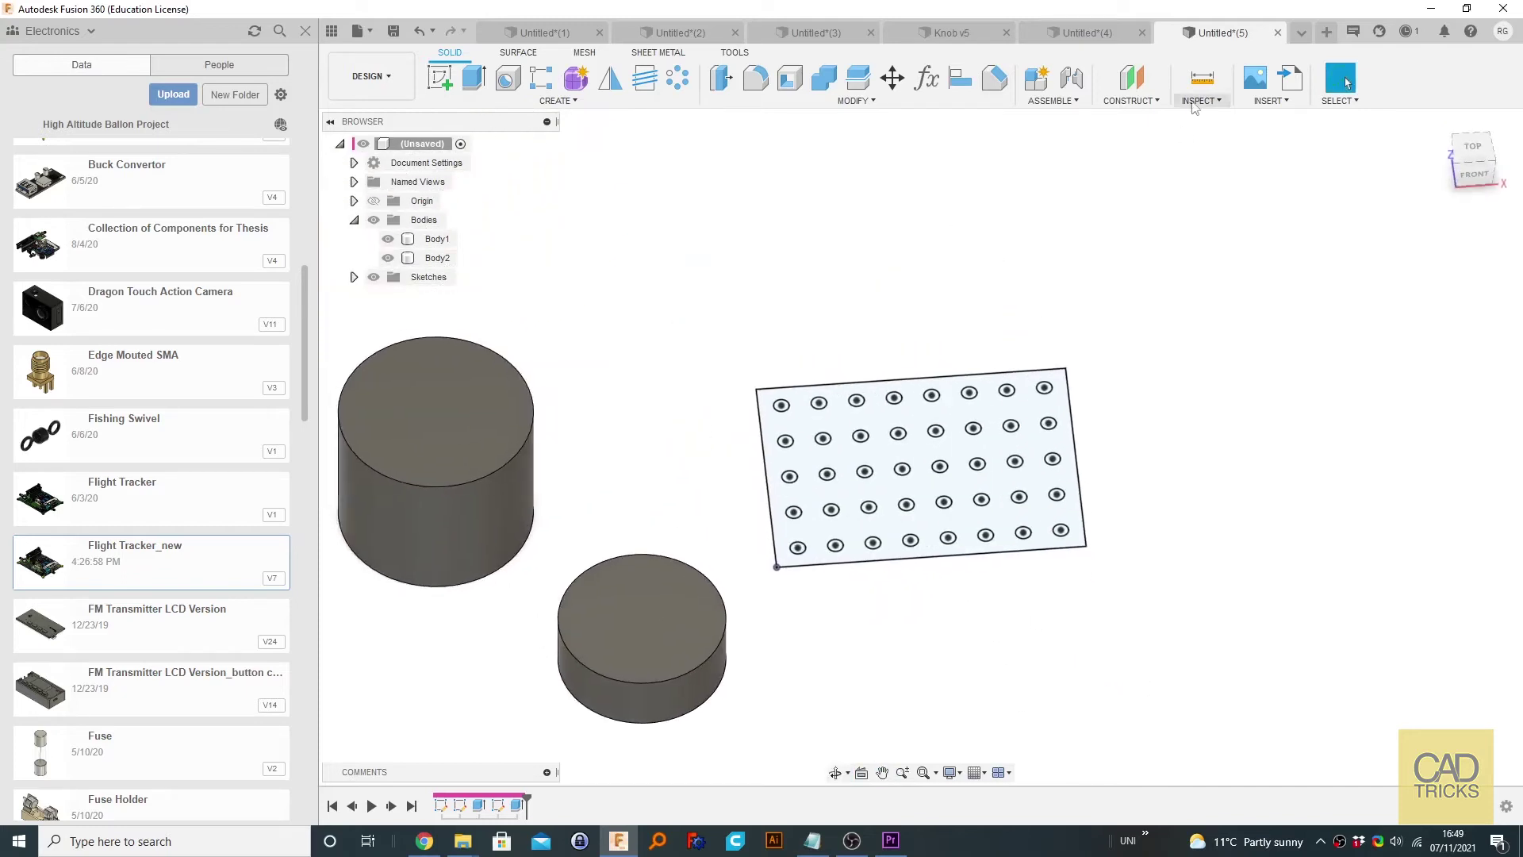
{"action": "left_click", "coordinate": [1269, 101]}
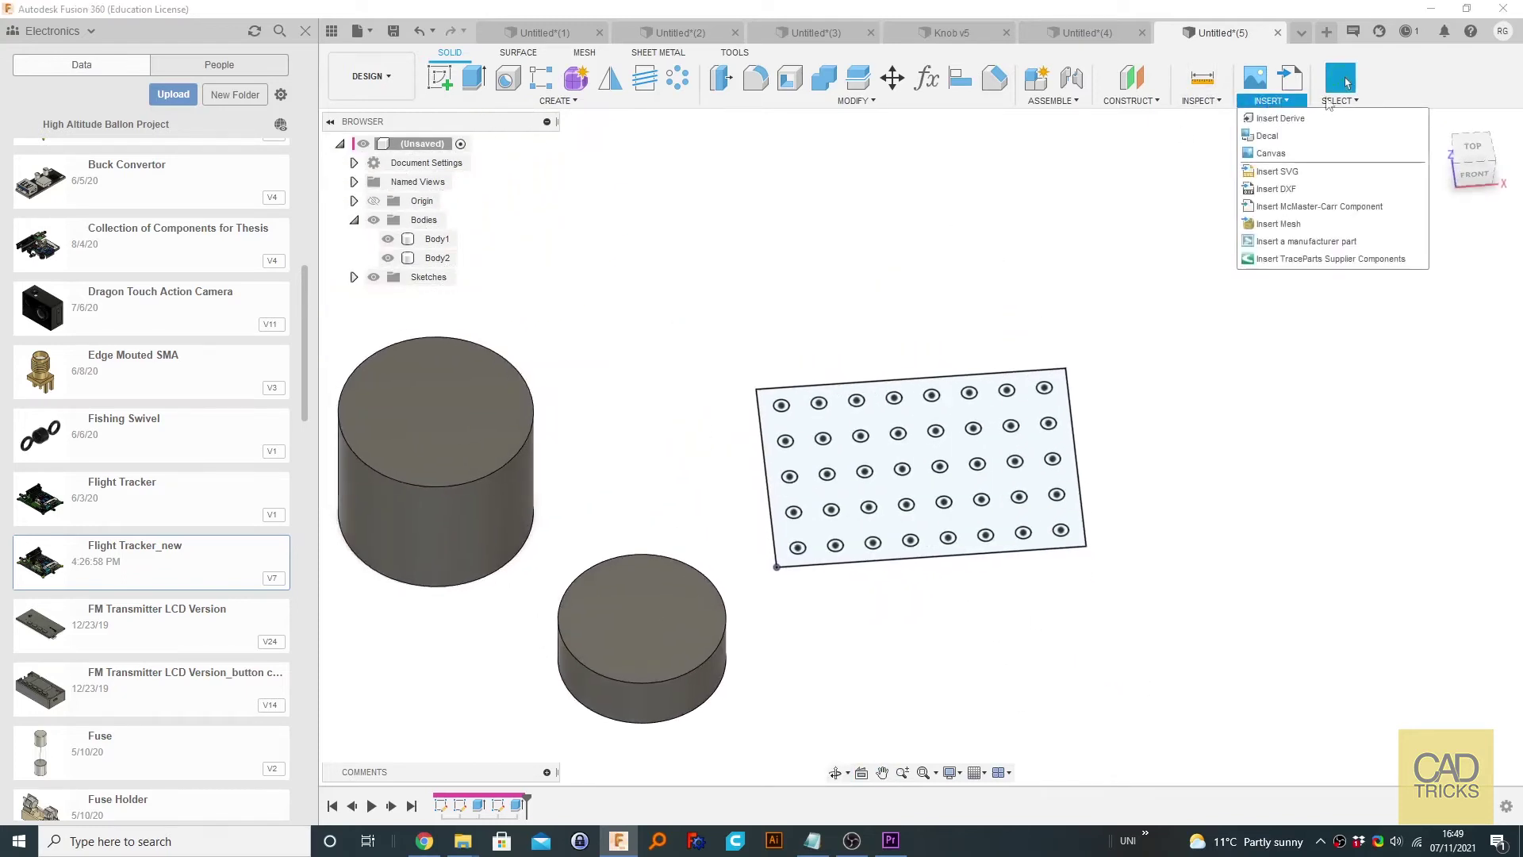
{"action": "left_click", "coordinate": [1329, 102]}
{"action": "left_click", "coordinate": [1349, 143]}
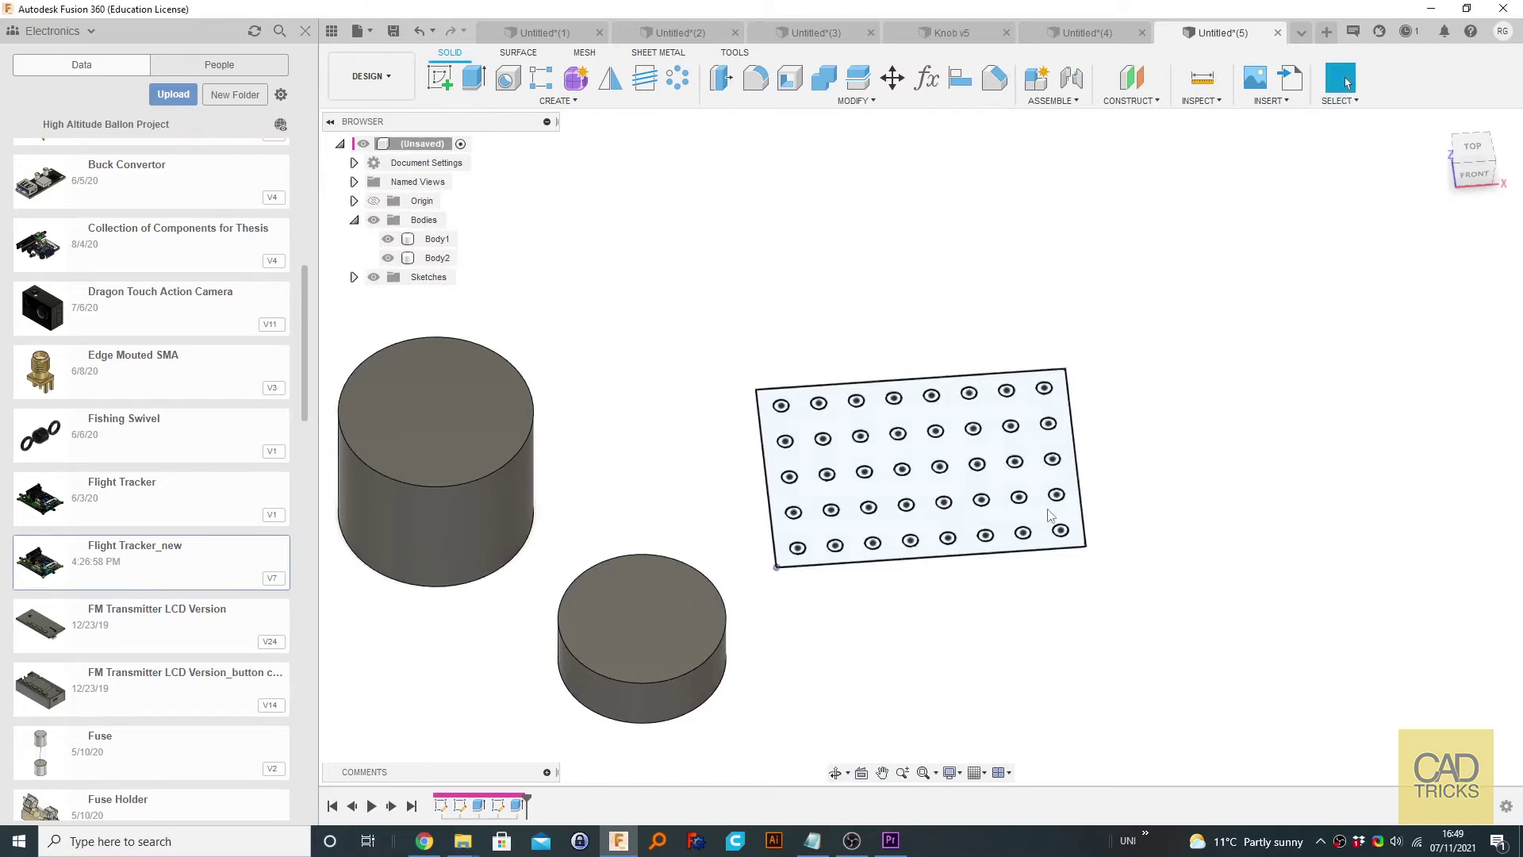
{"action": "left_click_drag", "start_coordinate": [866, 203], "coordinate": [1027, 290]}
{"action": "left_click_drag", "start_coordinate": [1143, 165], "coordinate": [964, 256]}
{"action": "left_click_drag", "start_coordinate": [806, 199], "coordinate": [1052, 282]}
{"action": "left_click_drag", "start_coordinate": [758, 185], "coordinate": [1044, 290]}
{"action": "left_click_drag", "start_coordinate": [1142, 205], "coordinate": [940, 315]}
{"action": "middle_click_drag", "start_coordinate": [871, 314], "coordinate": [906, 223]}
{"action": "scroll", "coordinate": [785, 231], "scroll_direction": "up", "scroll_amount": 3}
{"action": "scroll", "coordinate": [750, 228], "scroll_direction": "down", "scroll_amount": 3}
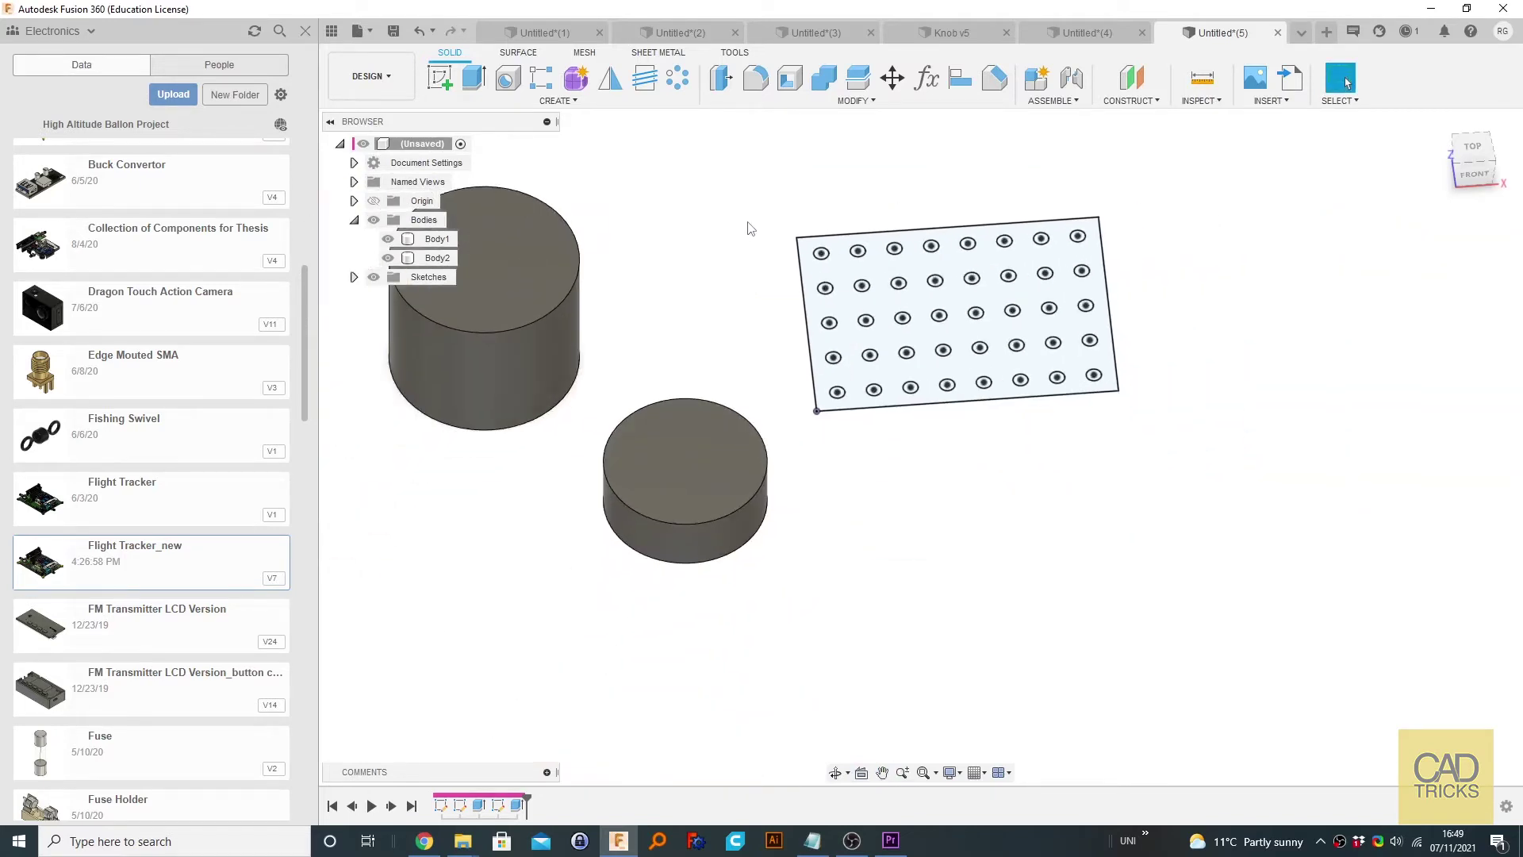
{"action": "left_click_drag", "start_coordinate": [742, 204], "coordinate": [898, 300]}
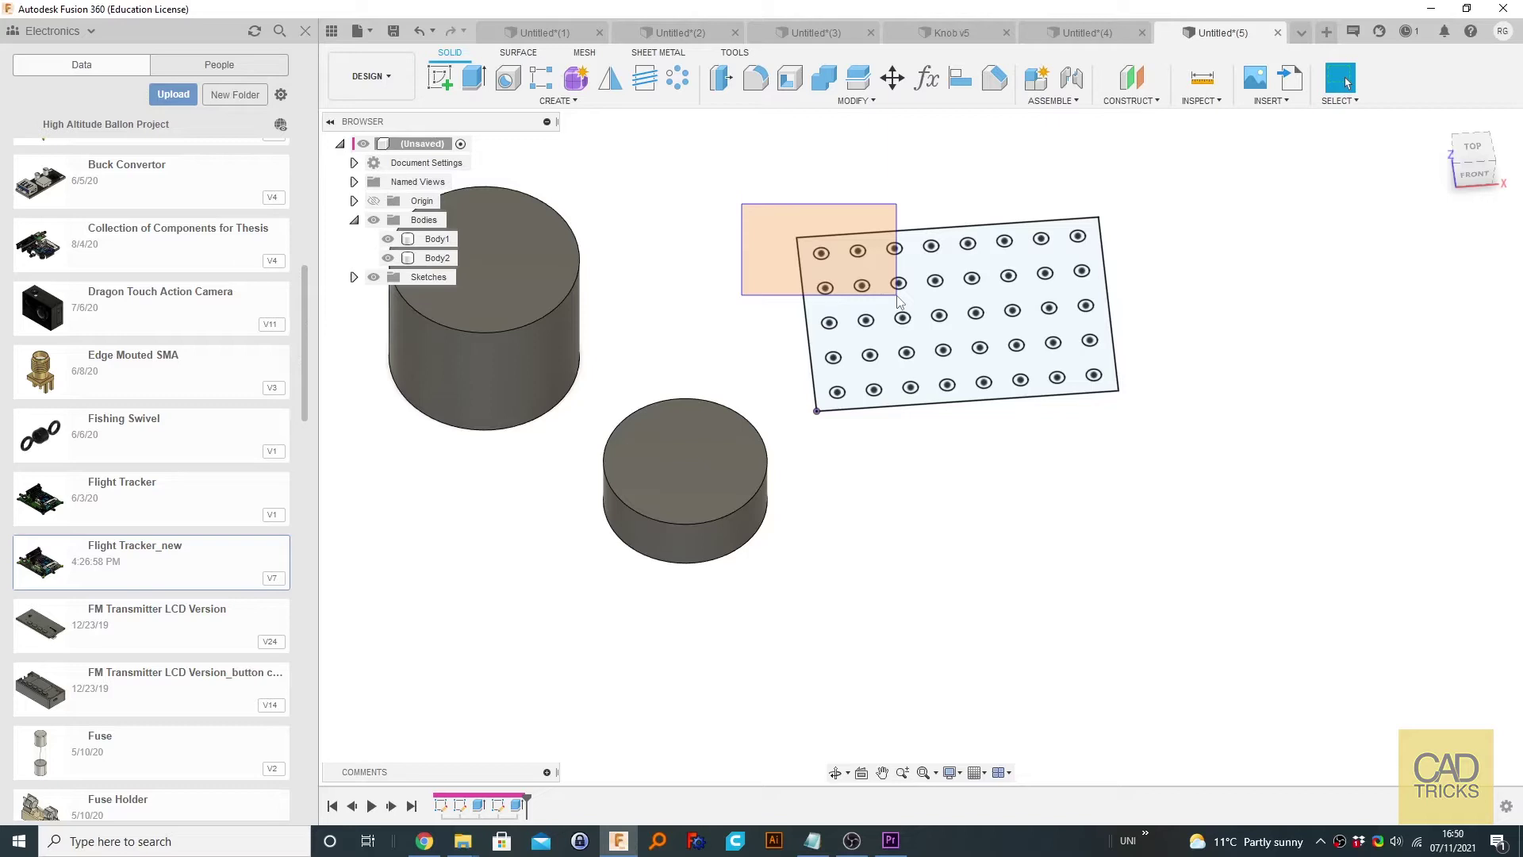
{"action": "left_click_drag", "start_coordinate": [898, 299], "coordinate": [898, 299]}
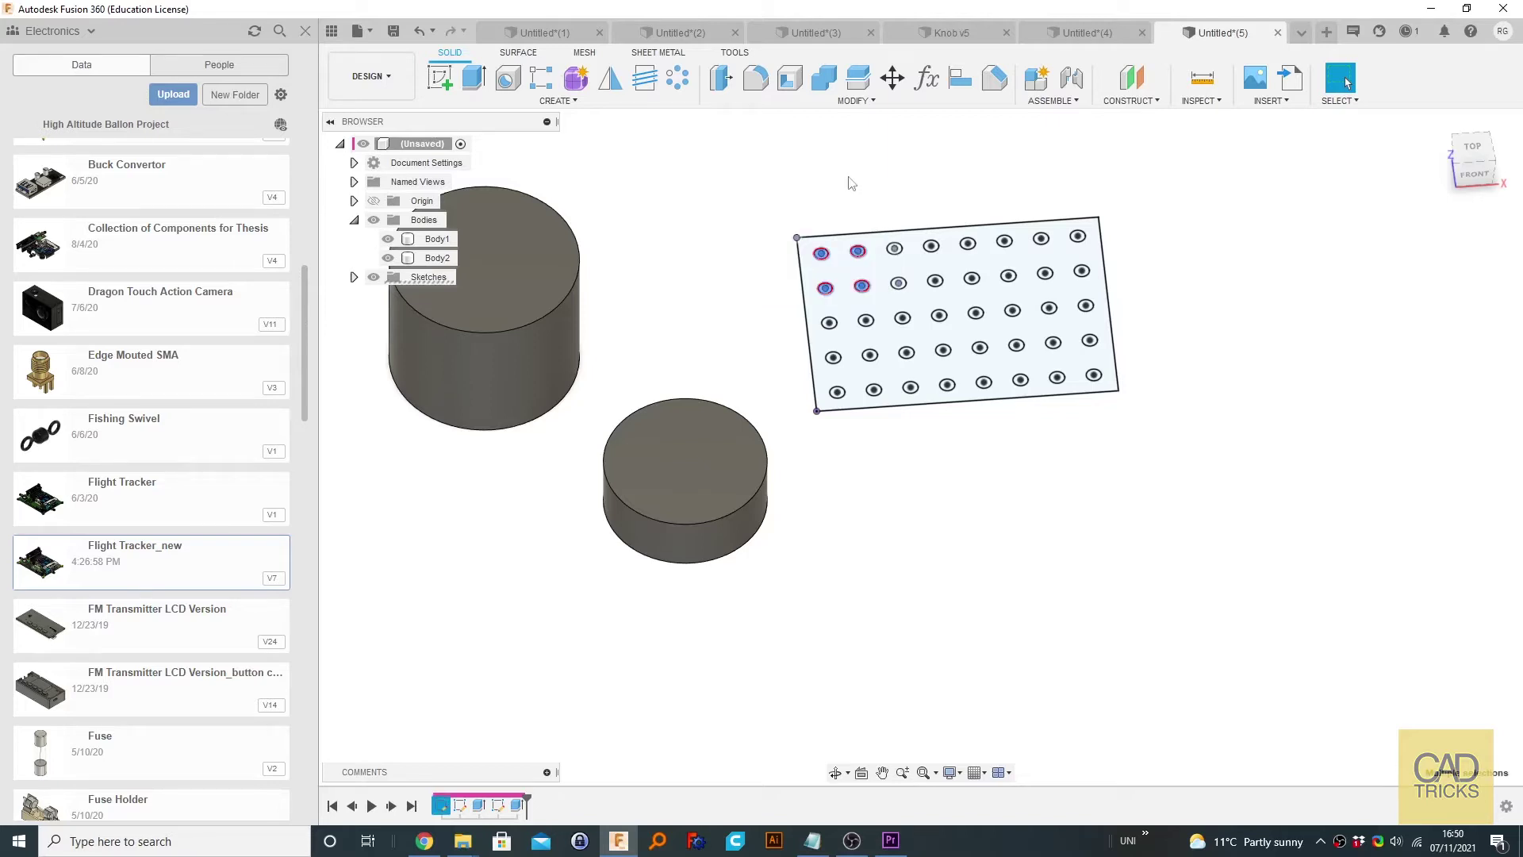
{"action": "left_click_drag", "start_coordinate": [752, 211], "coordinate": [900, 301]}
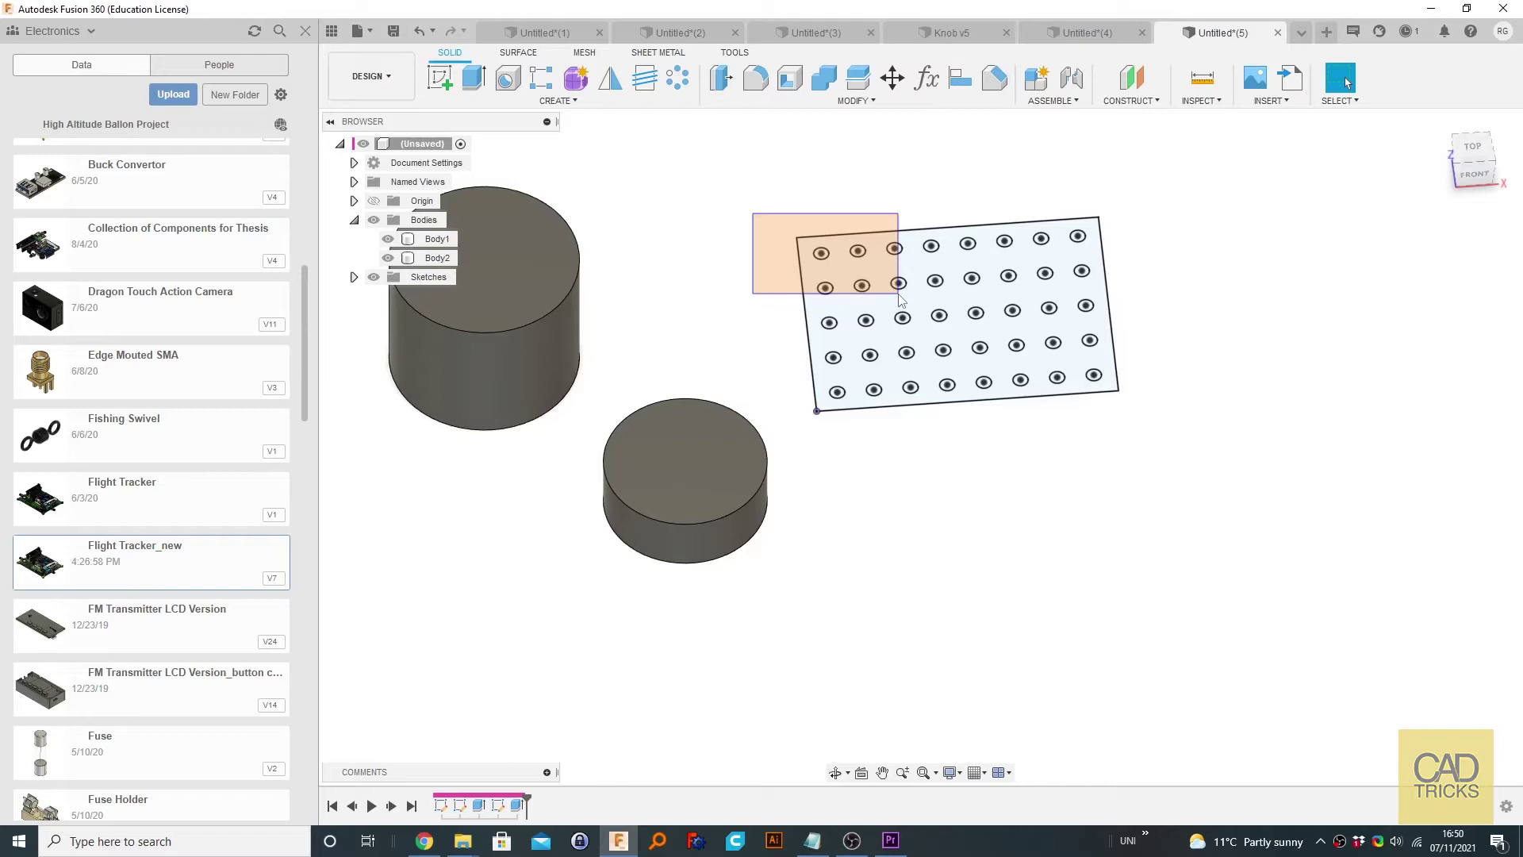
{"action": "left_click_drag", "start_coordinate": [900, 301], "coordinate": [899, 301]}
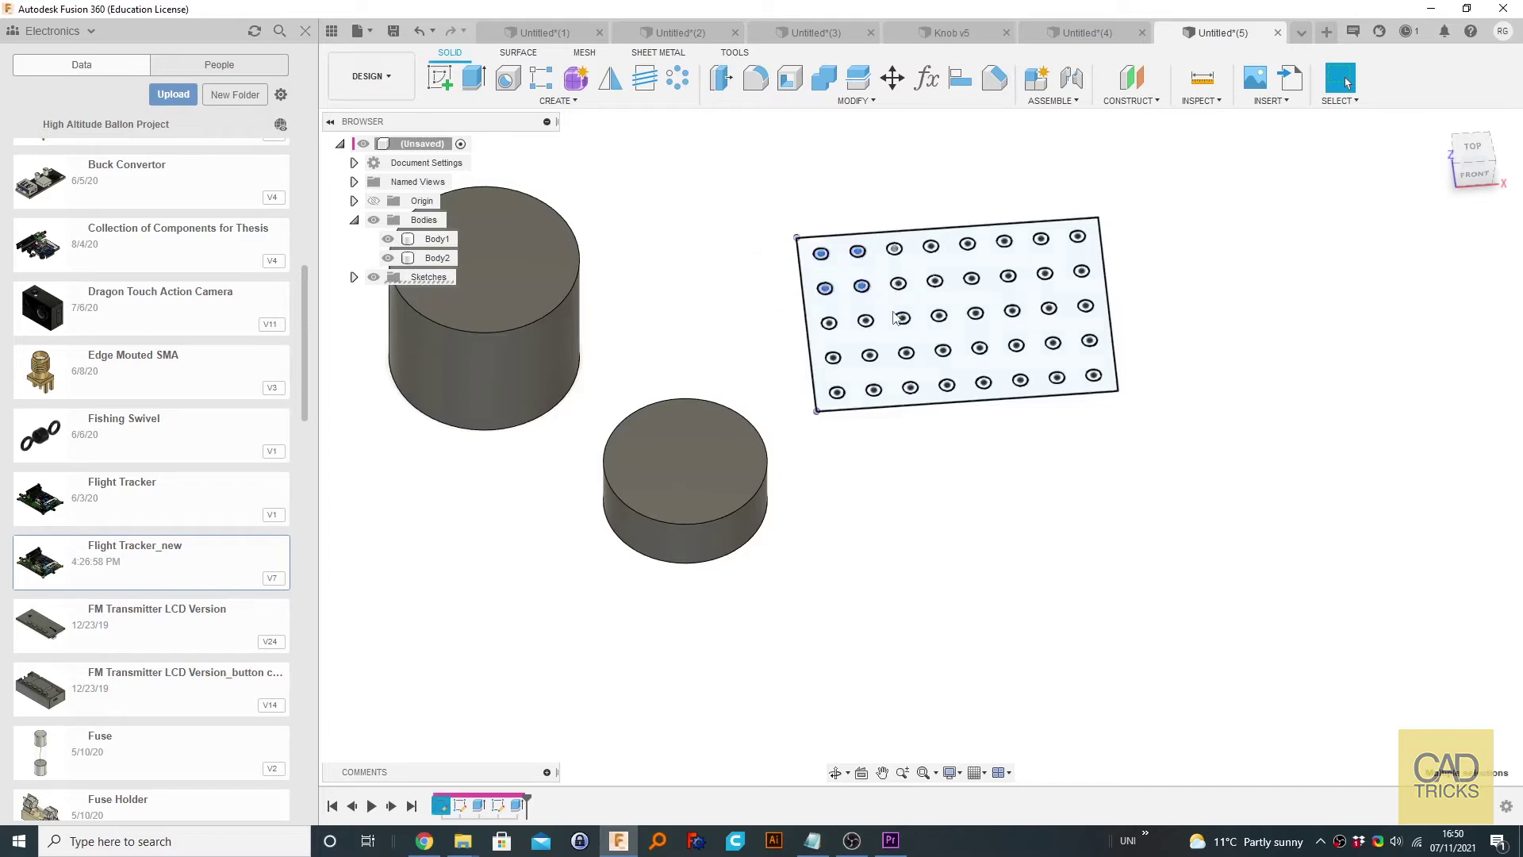
{"action": "left_click", "coordinate": [782, 245]}
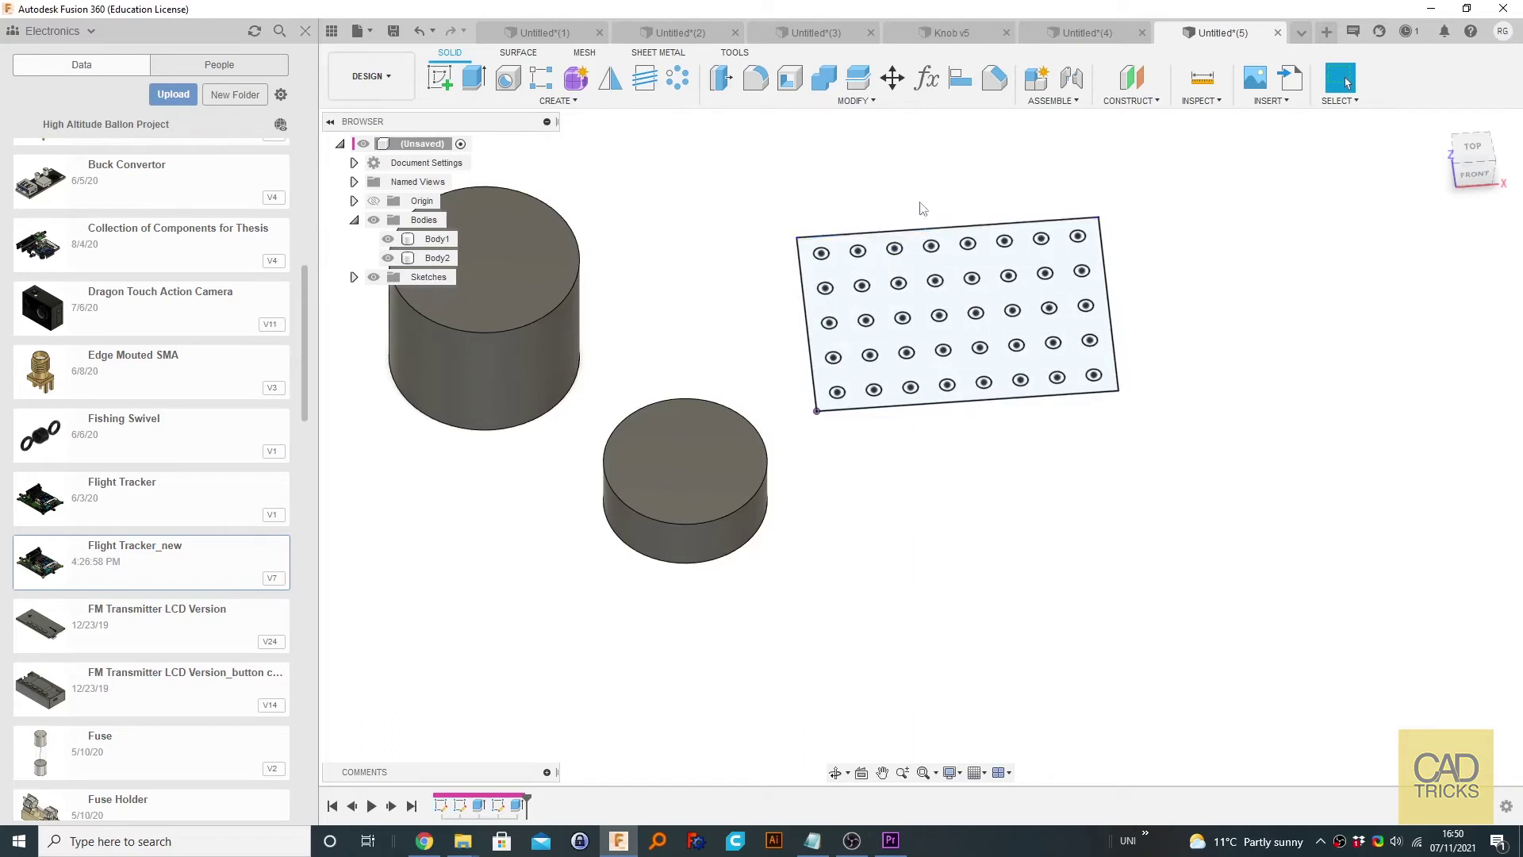
{"action": "left_click_drag", "start_coordinate": [915, 194], "coordinate": [828, 302]}
{"action": "left_click_drag", "start_coordinate": [828, 304], "coordinate": [829, 306]}
{"action": "left_click_drag", "start_coordinate": [731, 309], "coordinate": [660, 438]}
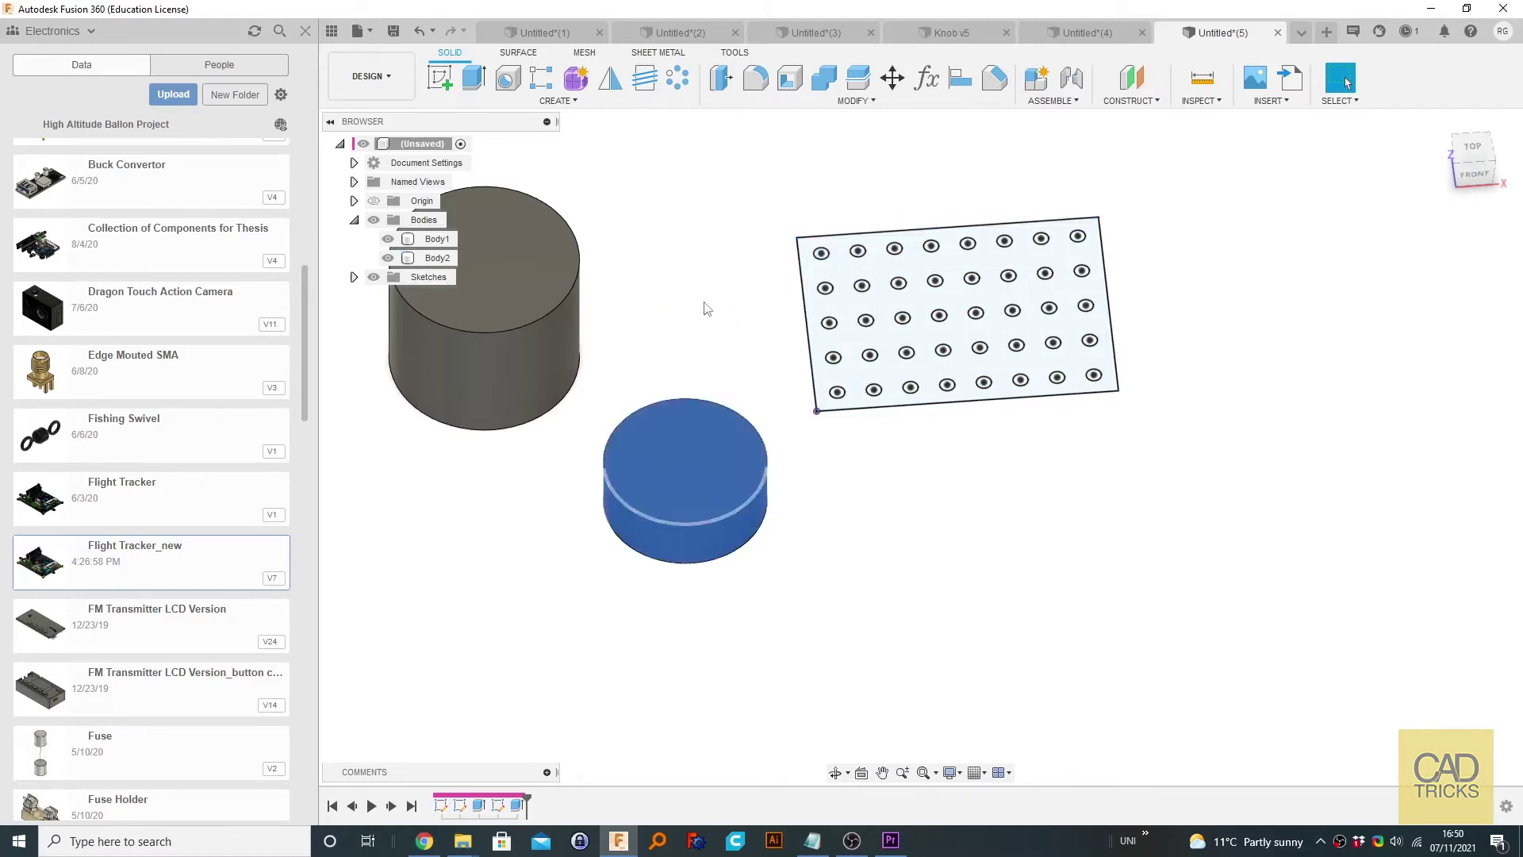
{"action": "left_click_drag", "start_coordinate": [745, 313], "coordinate": [668, 425]}
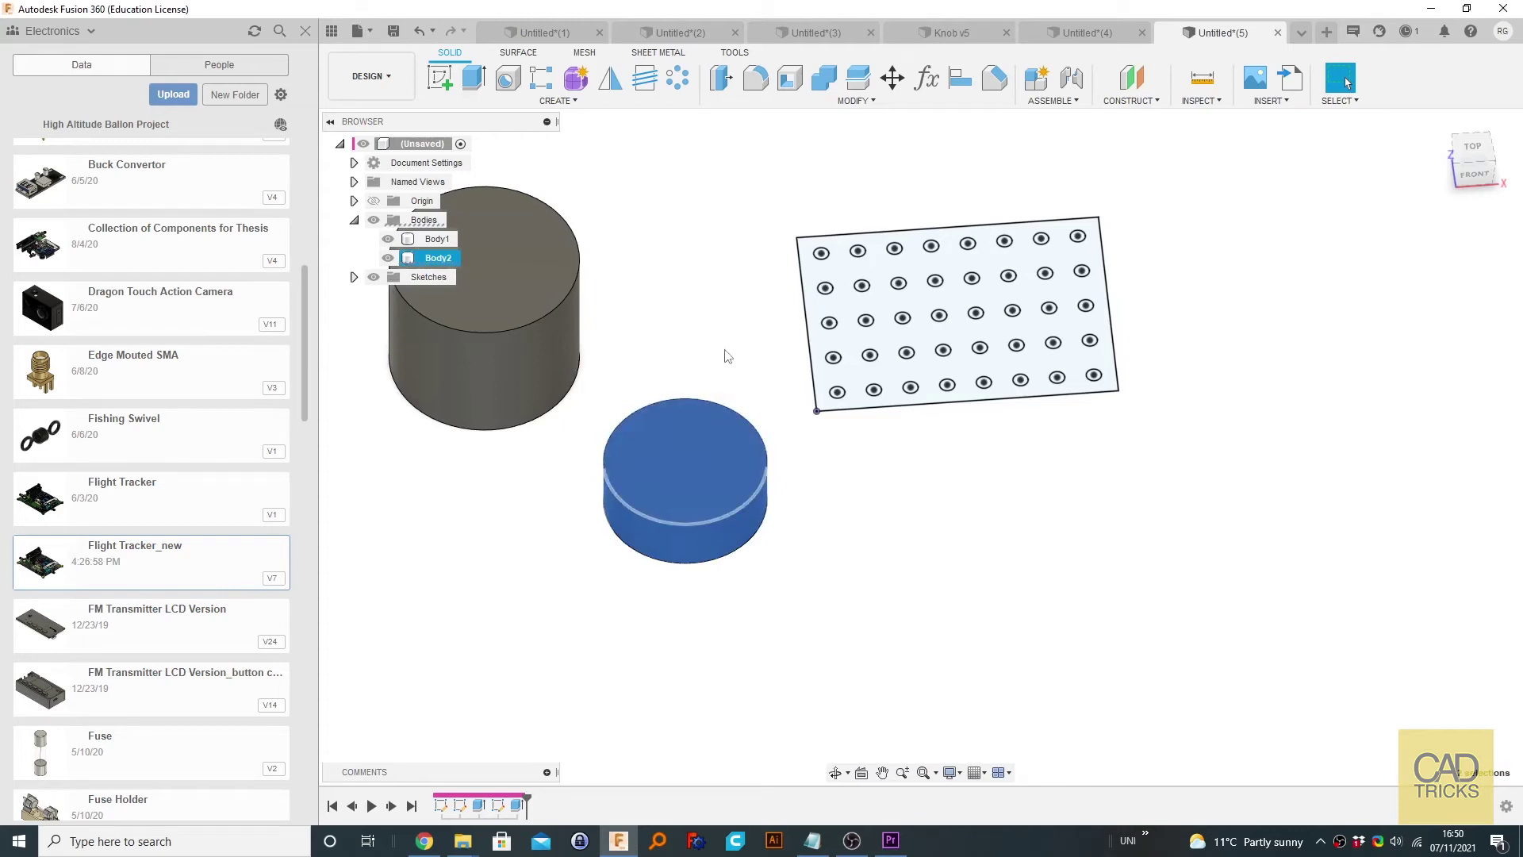
{"action": "left_click_drag", "start_coordinate": [638, 343], "coordinate": [708, 422]}
{"action": "left_click_drag", "start_coordinate": [655, 357], "coordinate": [722, 444]}
- Deselect the smaller cylinder, try Paint Selection, then settle on Freeform Selection mode
{"action": "left_click", "coordinate": [827, 506]}
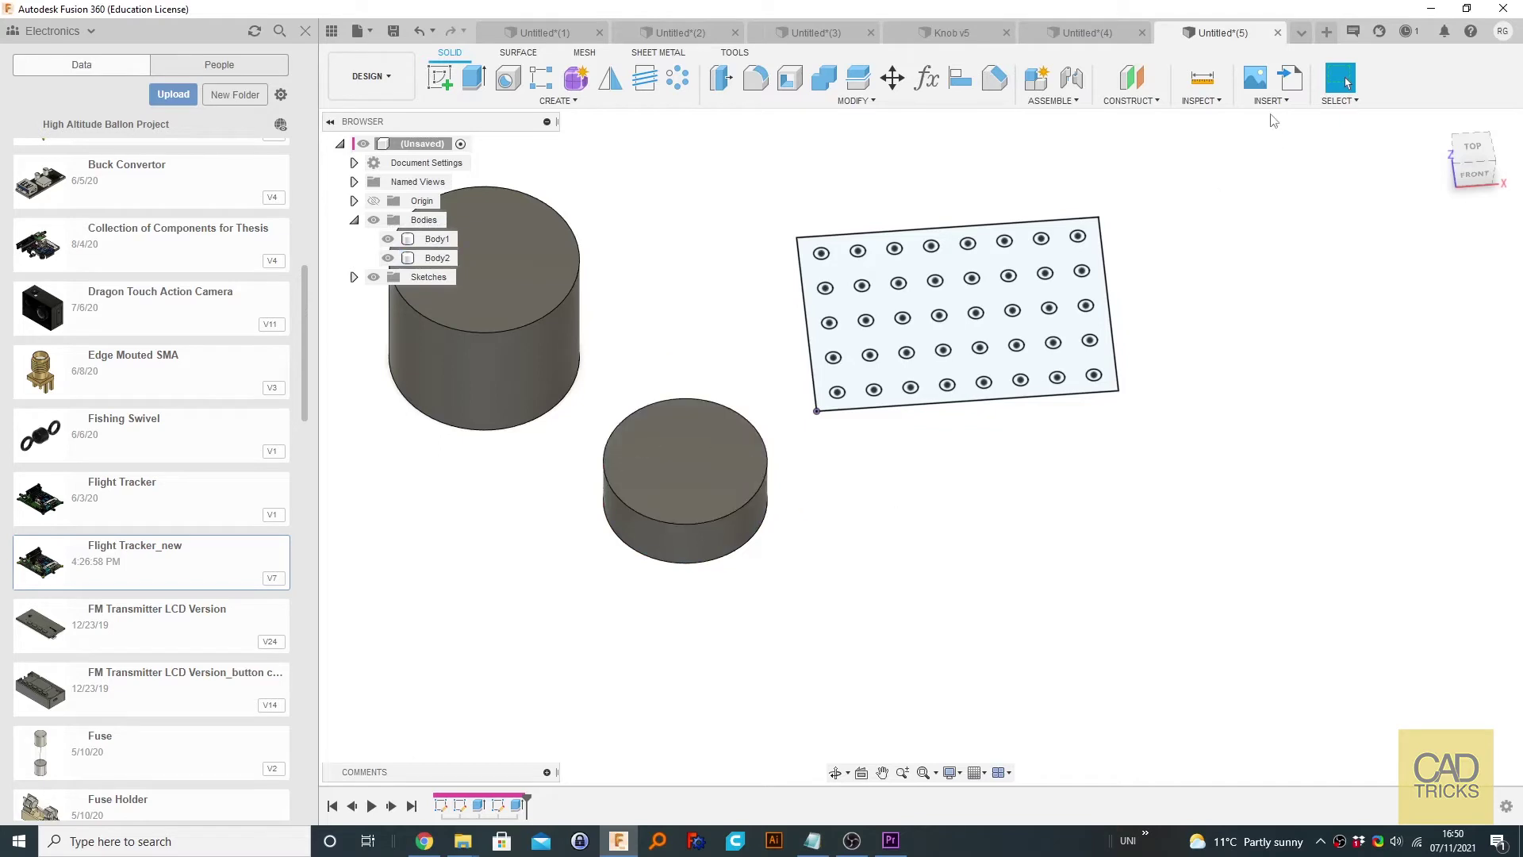
{"action": "left_click", "coordinate": [1357, 102]}
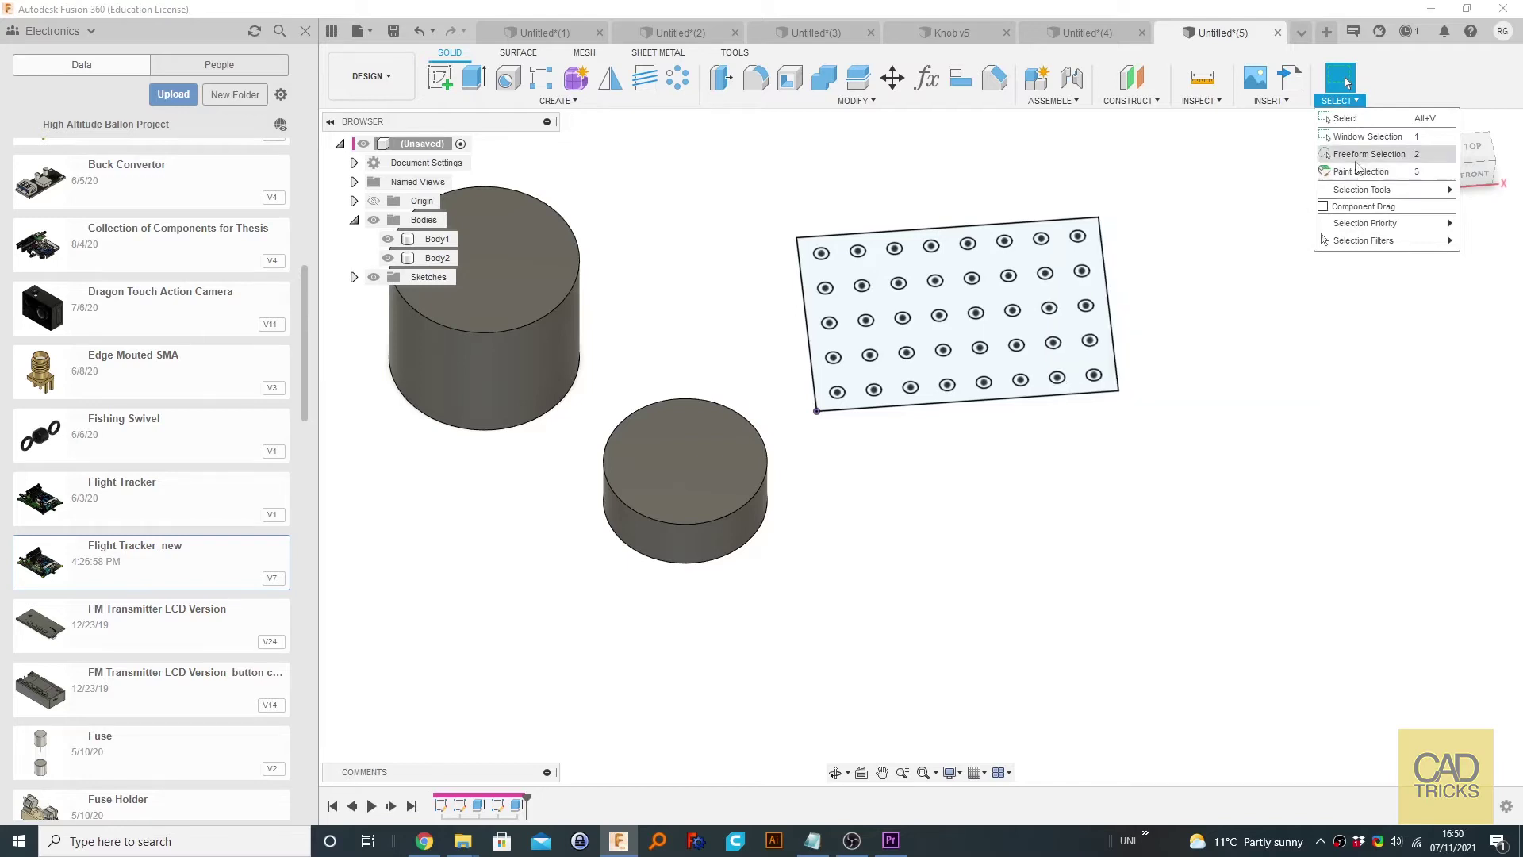
{"action": "left_click", "coordinate": [1359, 172]}
{"action": "left_click", "coordinate": [1339, 105]}
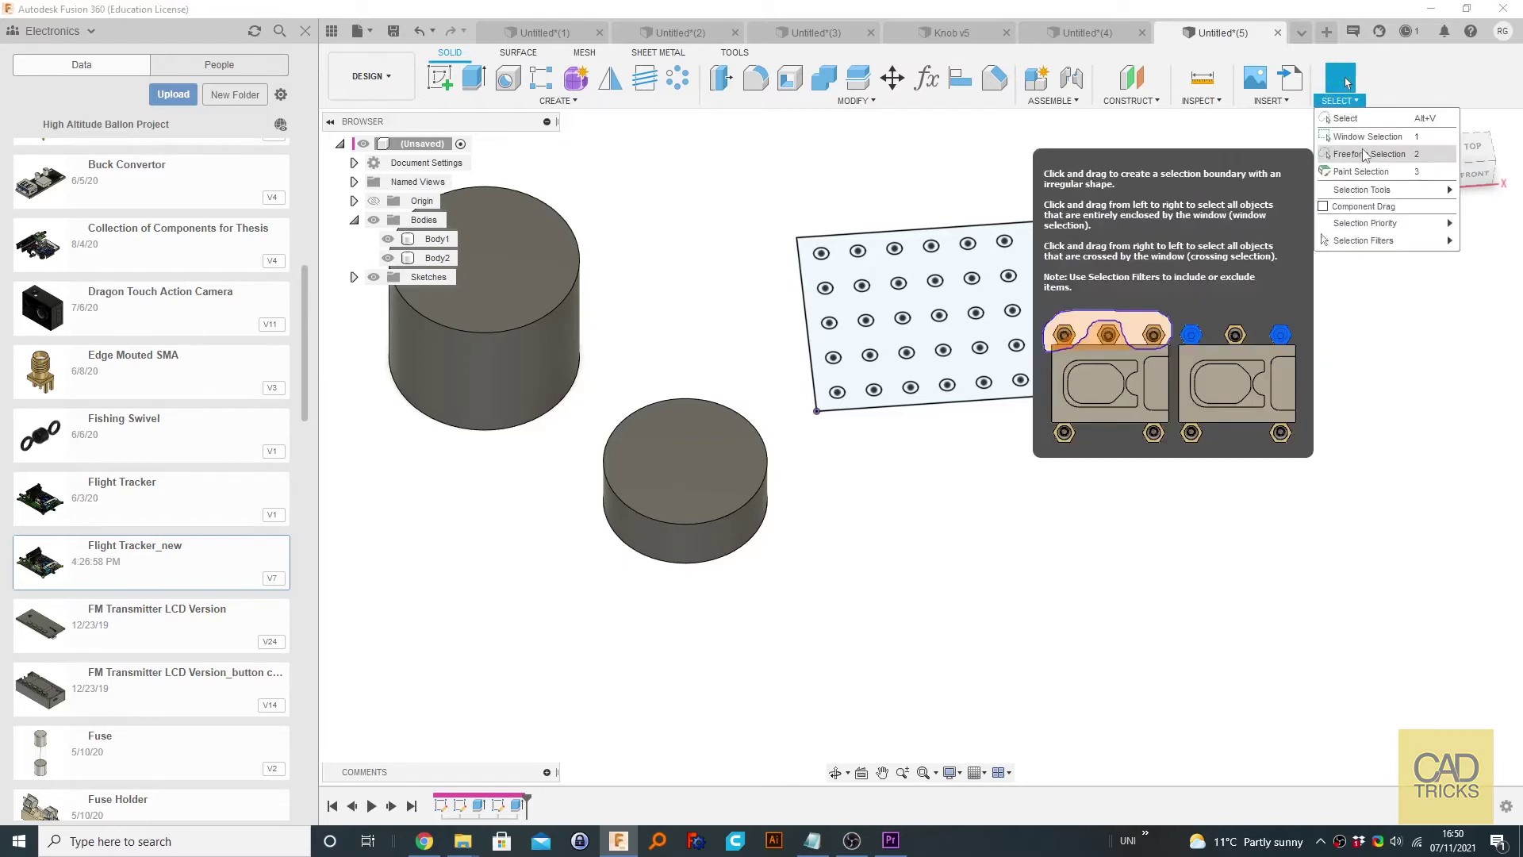
{"action": "left_click", "coordinate": [1364, 154]}
{"action": "left_click", "coordinate": [1355, 104]}
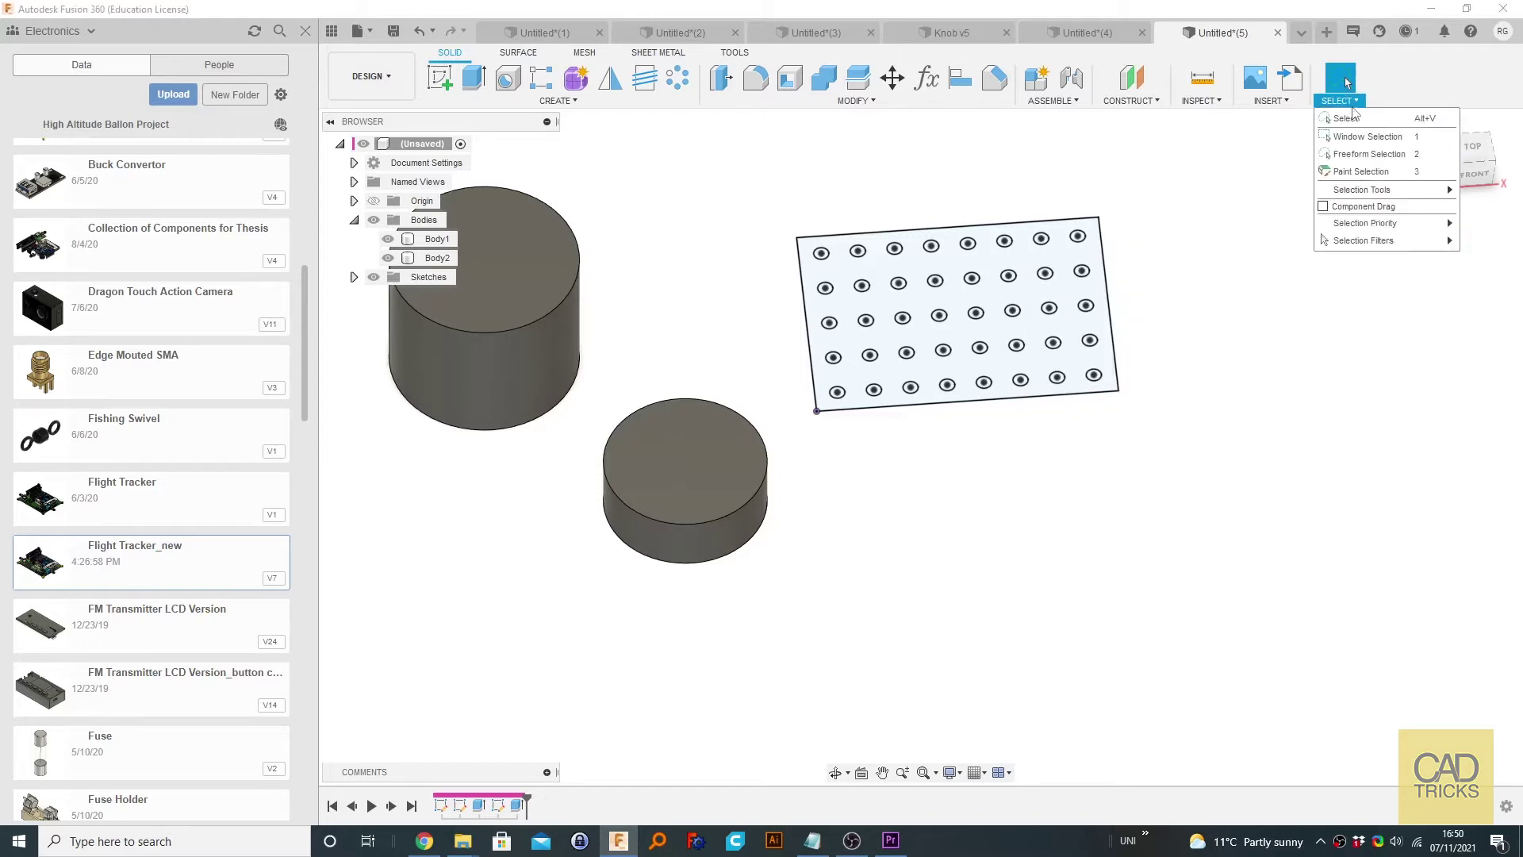
{"action": "left_click", "coordinate": [1367, 157]}
- Zoom in, orbit straight down on the plate, lasso the middle row of holes, then clear them
{"action": "scroll", "coordinate": [849, 262], "scroll_direction": "up", "scroll_amount": 2}
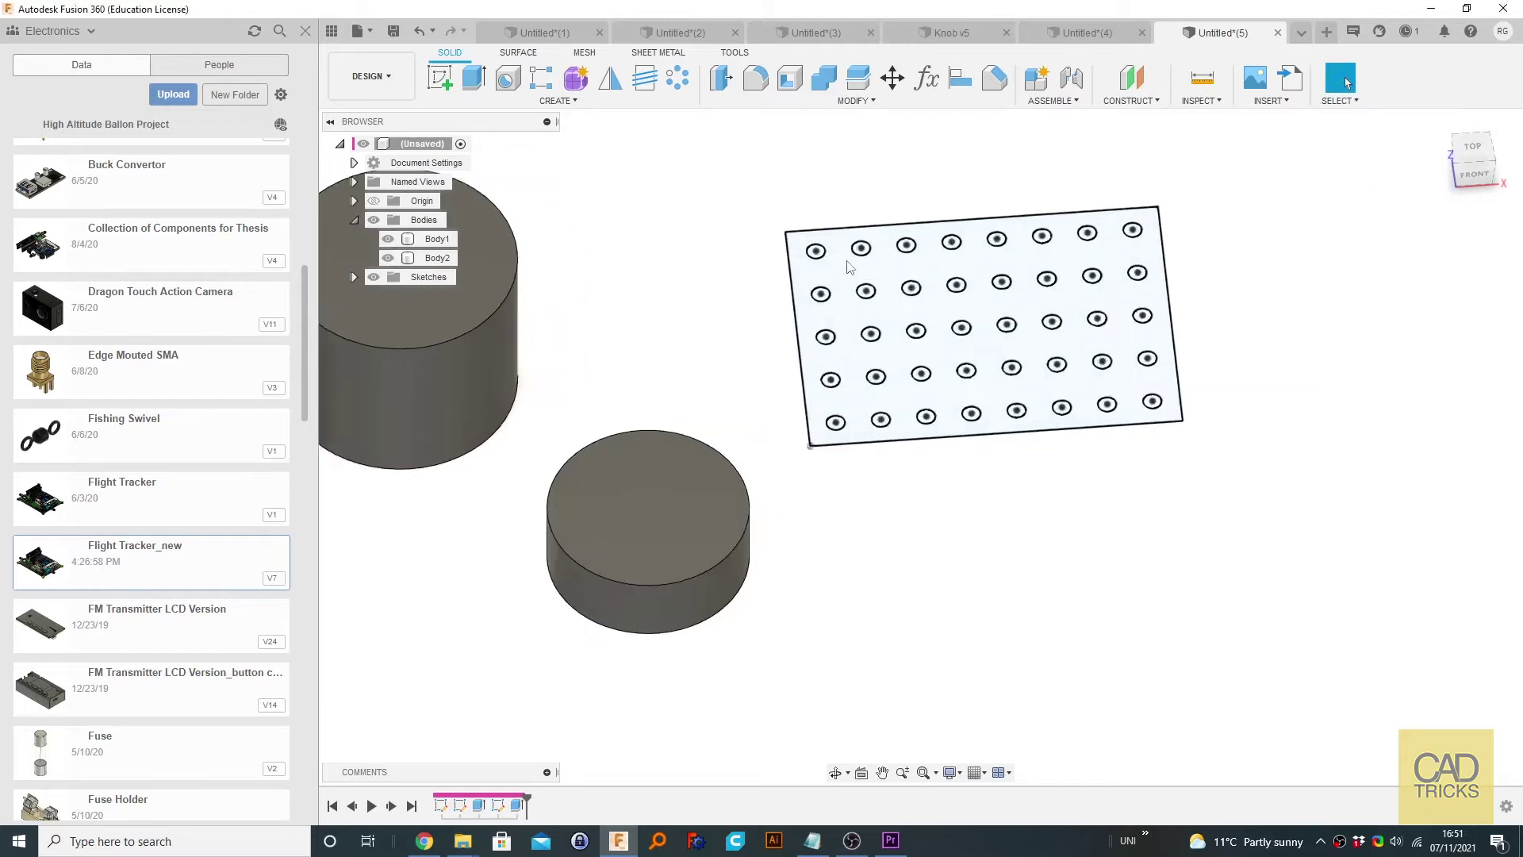
{"action": "scroll", "coordinate": [849, 266], "scroll_direction": "up", "scroll_amount": 2}
{"action": "middle_click_drag", "start_coordinate": [1041, 294], "coordinate": [855, 317], "text": "shift"}
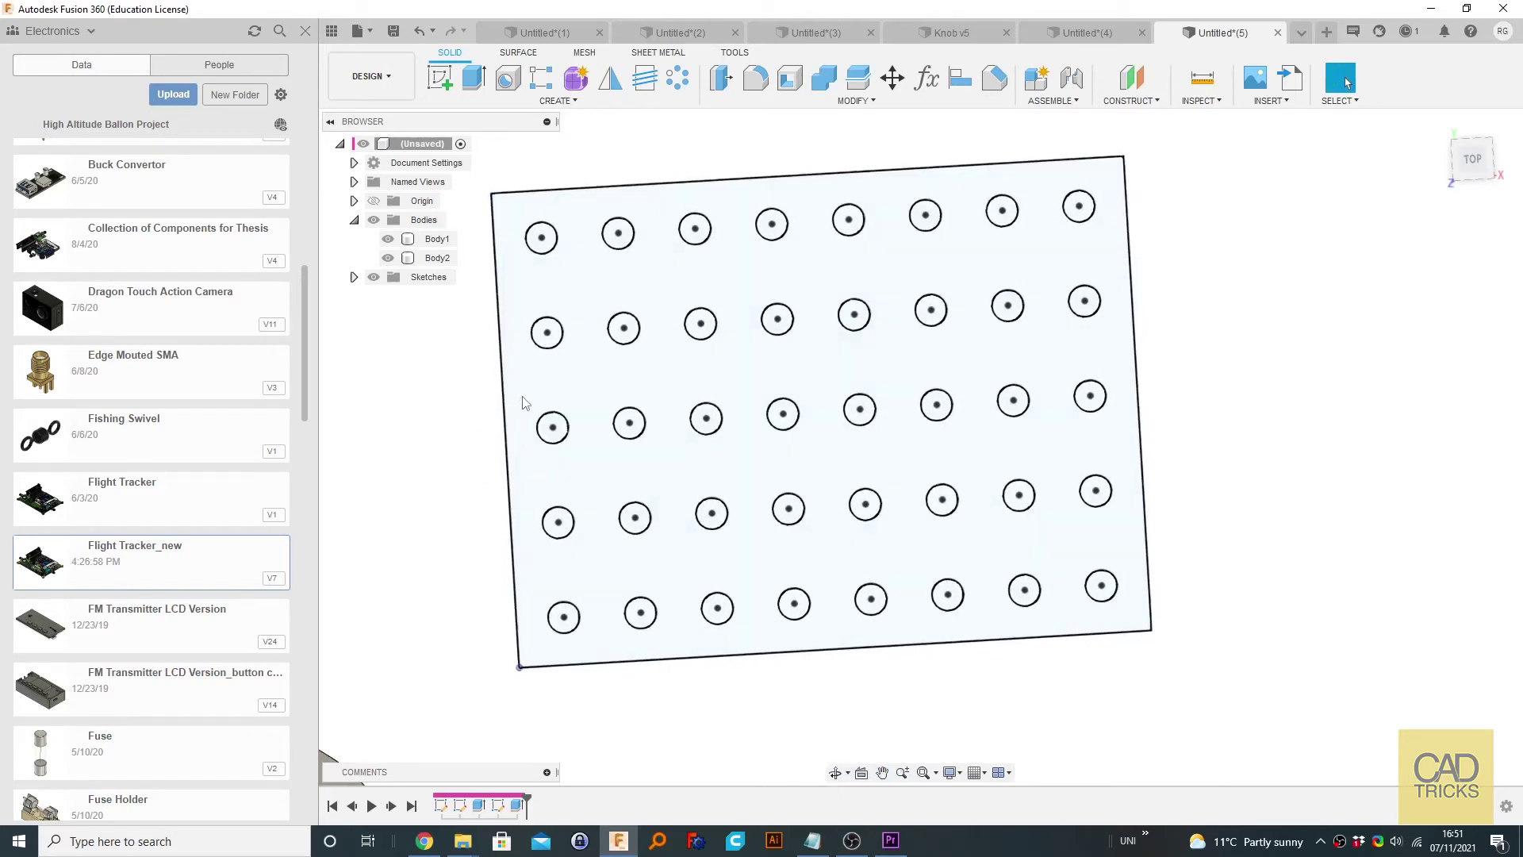
{"action": "mouse_move", "coordinate": [521, 397]}
{"action": "left_mouse_down"}
{"action": "mouse_move", "coordinate": [745, 388]}
{"action": "mouse_move", "coordinate": [780, 455]}
{"action": "mouse_move", "coordinate": [817, 455]}
{"action": "mouse_move", "coordinate": [843, 383]}
{"action": "mouse_move", "coordinate": [947, 378]}
{"action": "mouse_move", "coordinate": [987, 429]}
{"action": "mouse_move", "coordinate": [1019, 434]}
{"action": "mouse_move", "coordinate": [1048, 431]}
{"action": "mouse_move", "coordinate": [1083, 369]}
{"action": "mouse_move", "coordinate": [1106, 369]}
{"action": "mouse_move", "coordinate": [1121, 401]}
{"action": "mouse_move", "coordinate": [1110, 438]}
{"action": "mouse_move", "coordinate": [981, 461]}
{"action": "mouse_move", "coordinate": [530, 473]}
{"action": "left_mouse_up"}
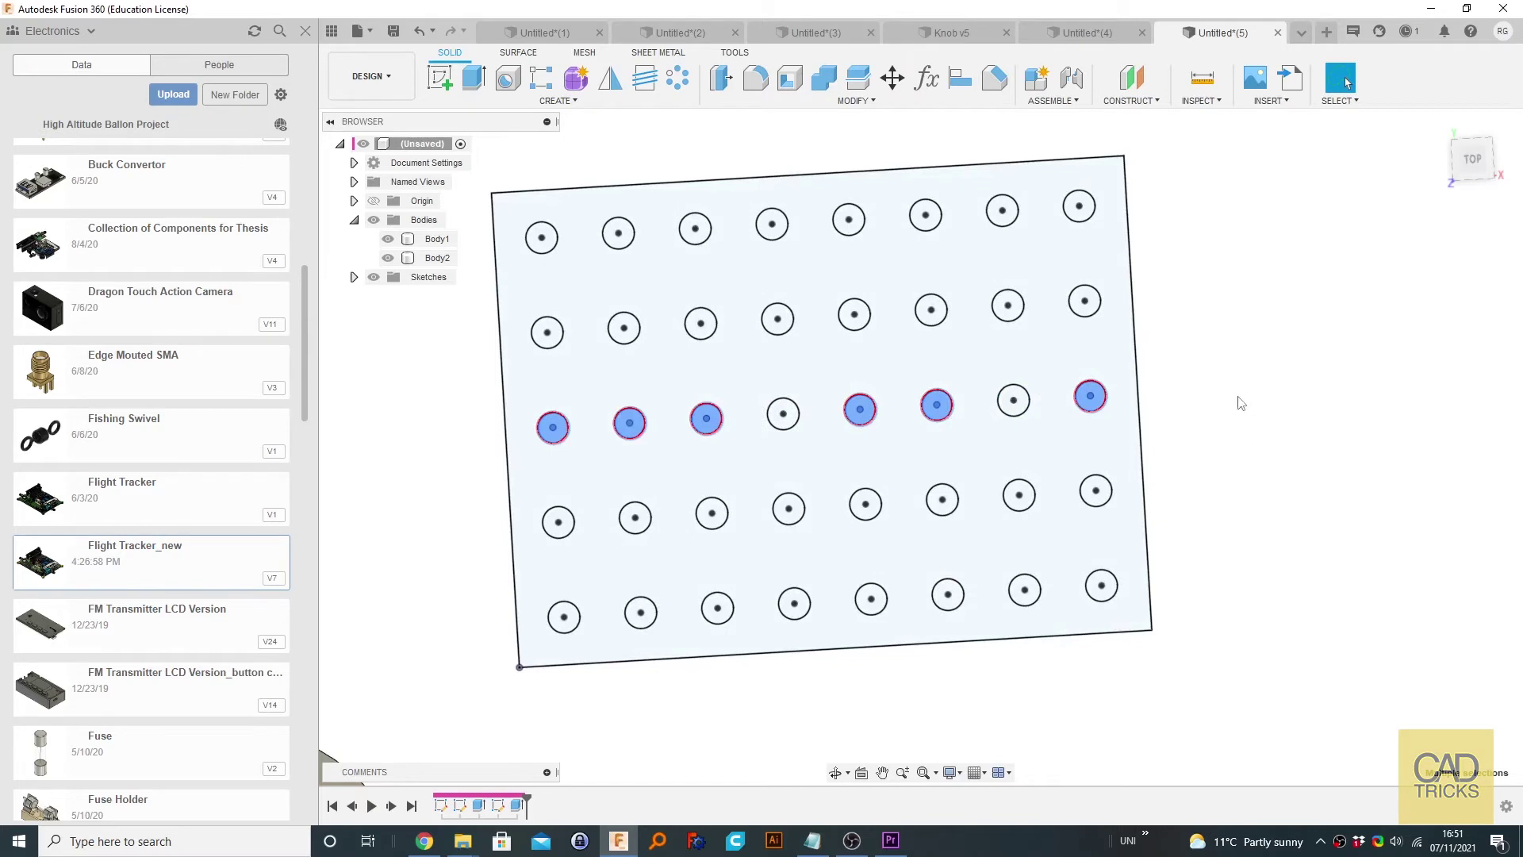
{"action": "left_click", "coordinate": [1235, 420]}
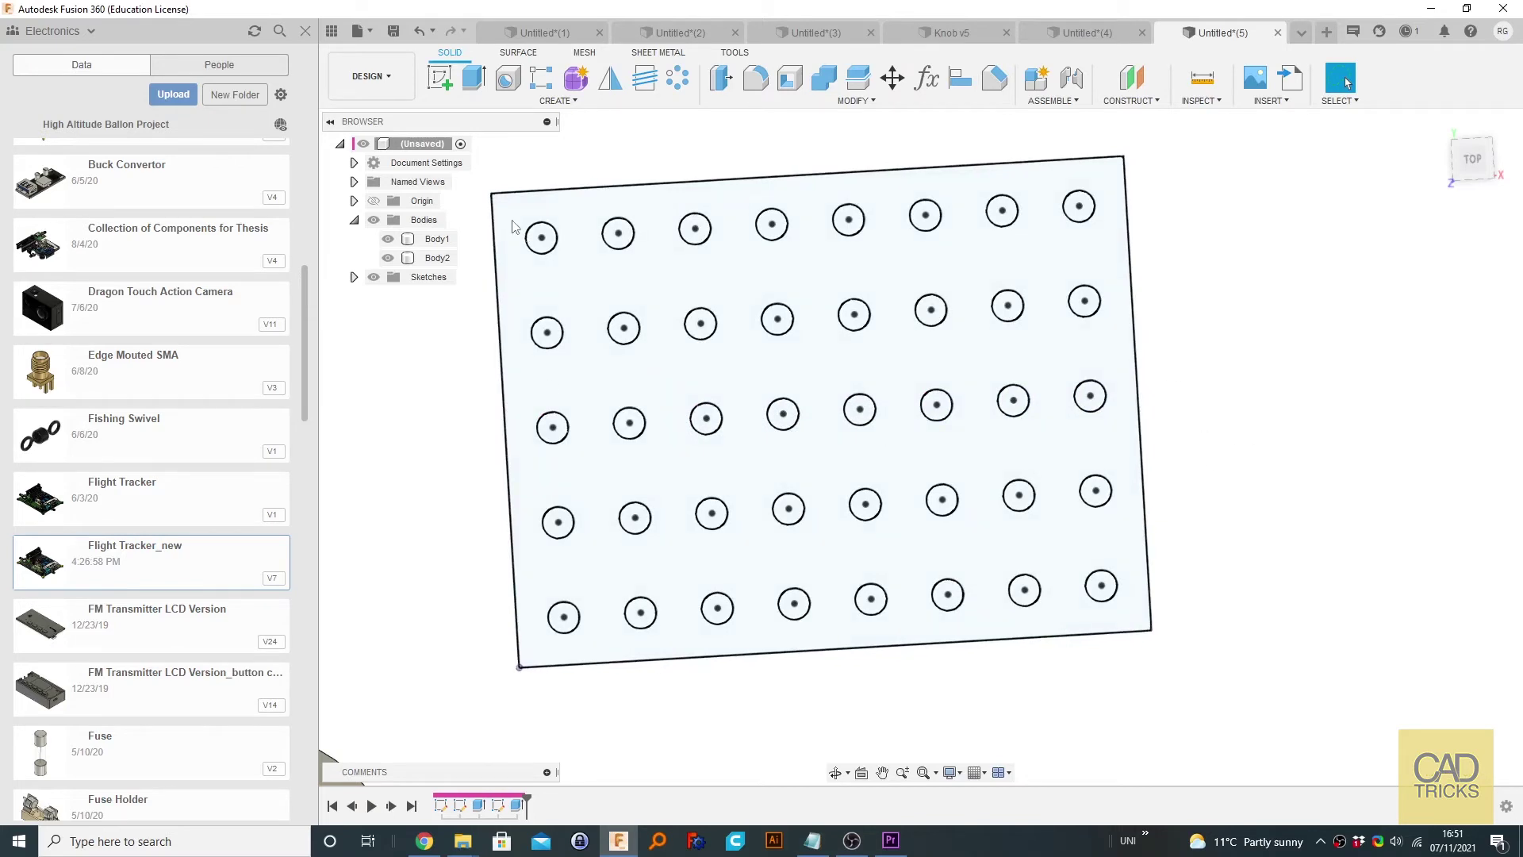
- Zoom out and toggle the plate's sketch profile selection on and off several times
{"action": "scroll", "coordinate": [706, 566], "scroll_direction": "down", "scroll_amount": 3}
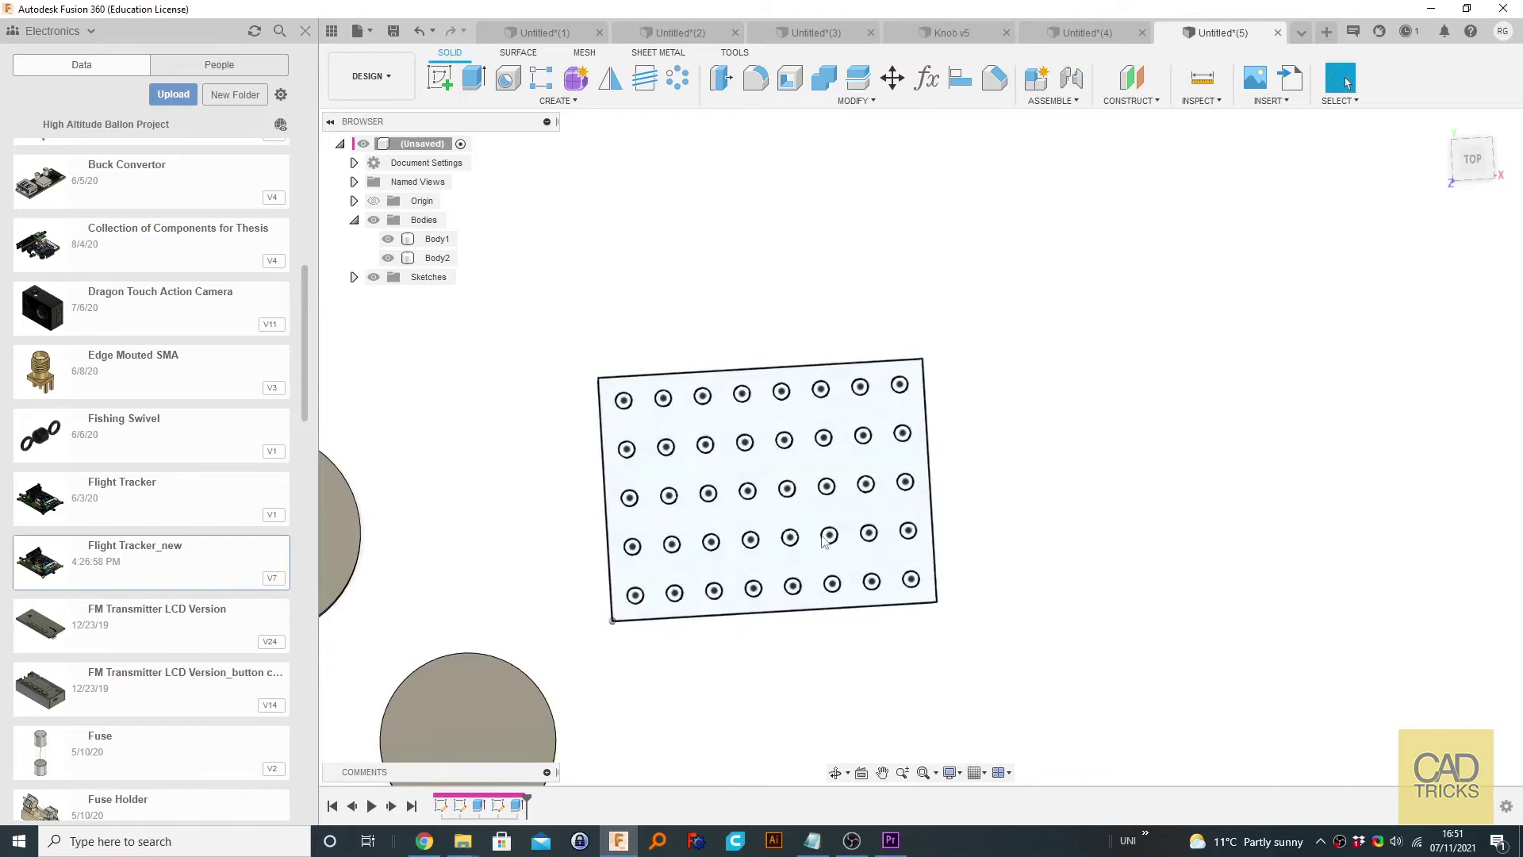
{"action": "left_click", "coordinate": [643, 427]}
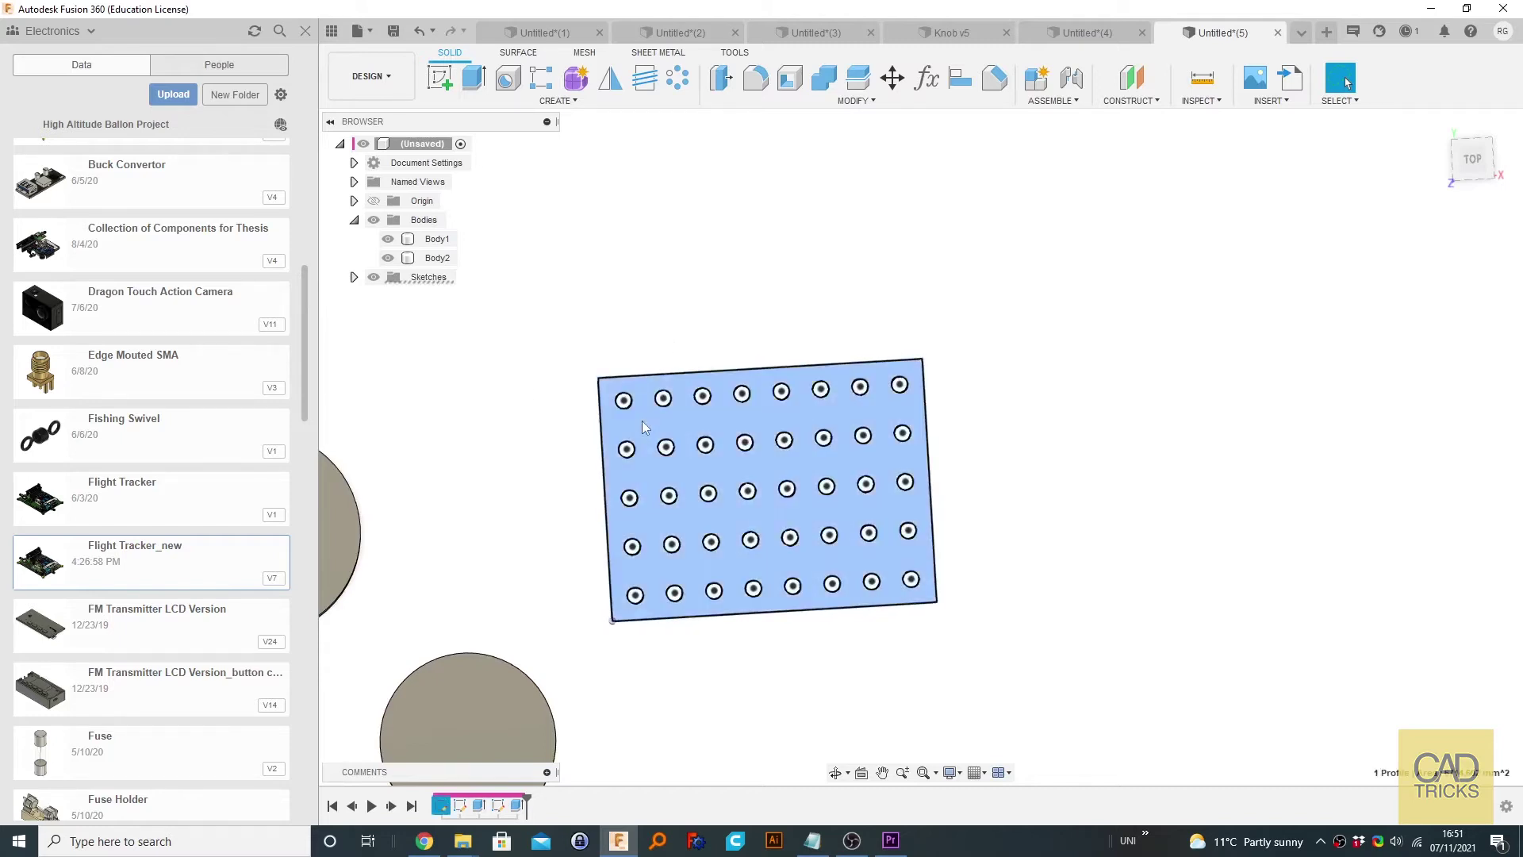
{"action": "left_click", "coordinate": [632, 594]}
{"action": "left_click", "coordinate": [607, 444]}
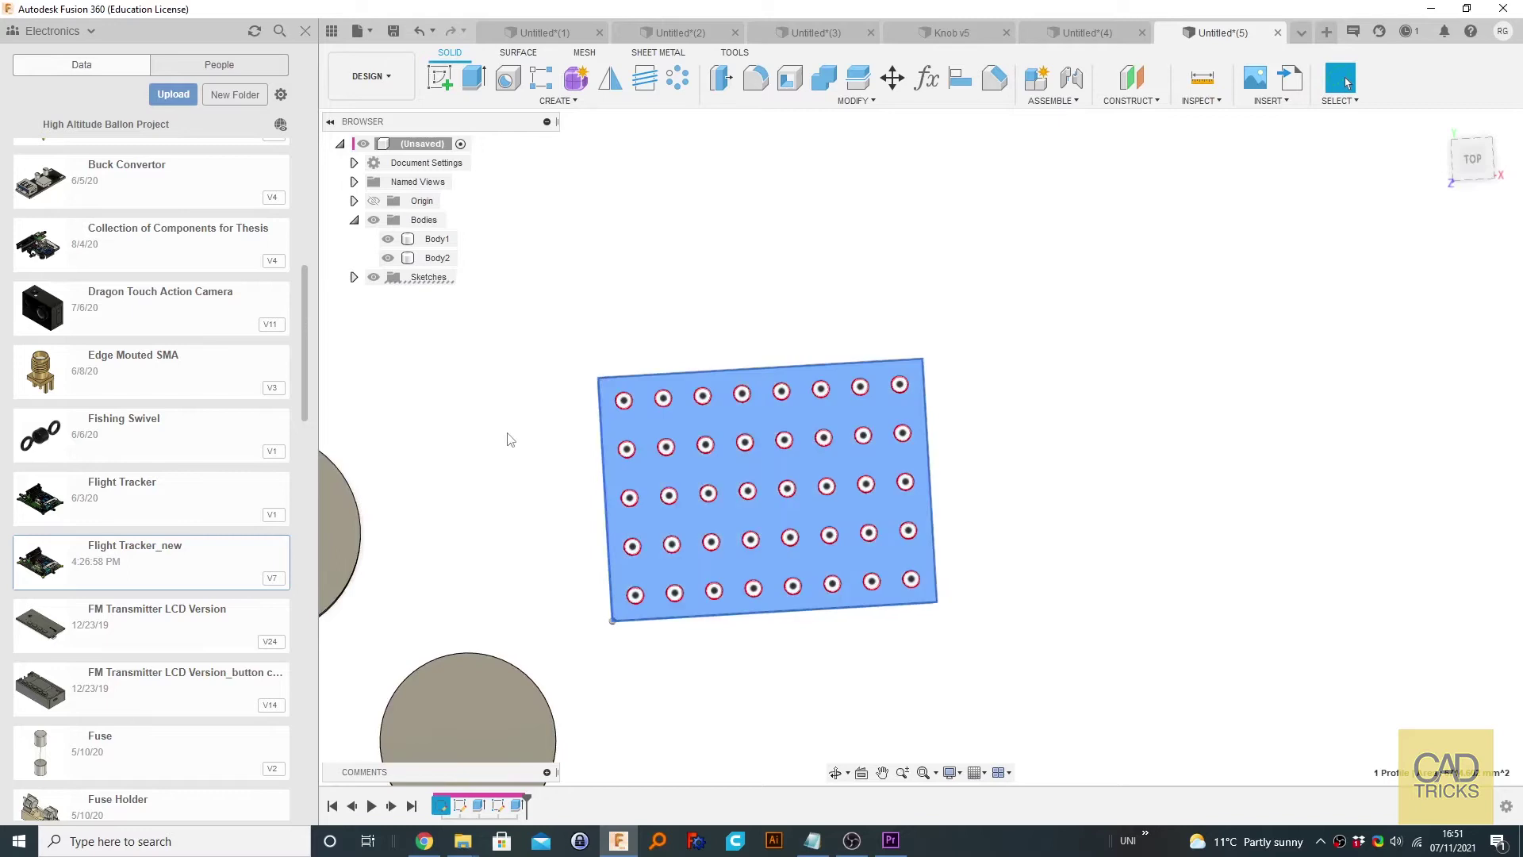
{"action": "left_click", "coordinate": [620, 434]}
{"action": "left_click", "coordinate": [652, 429]}
{"action": "left_click", "coordinate": [671, 434]}
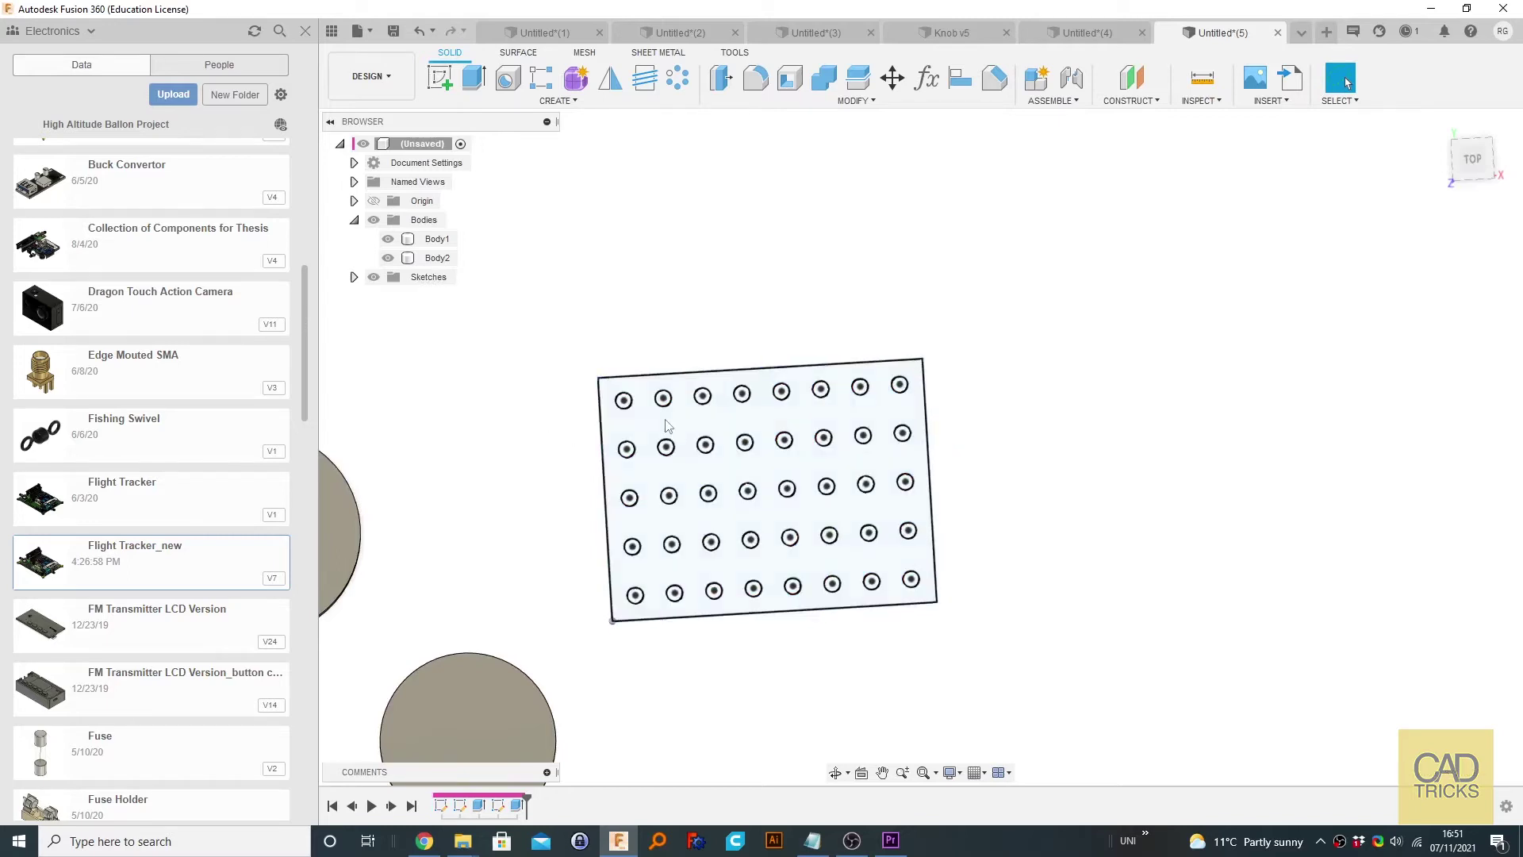
{"action": "left_click", "coordinate": [669, 427]}
{"action": "left_click", "coordinate": [1290, 130]}
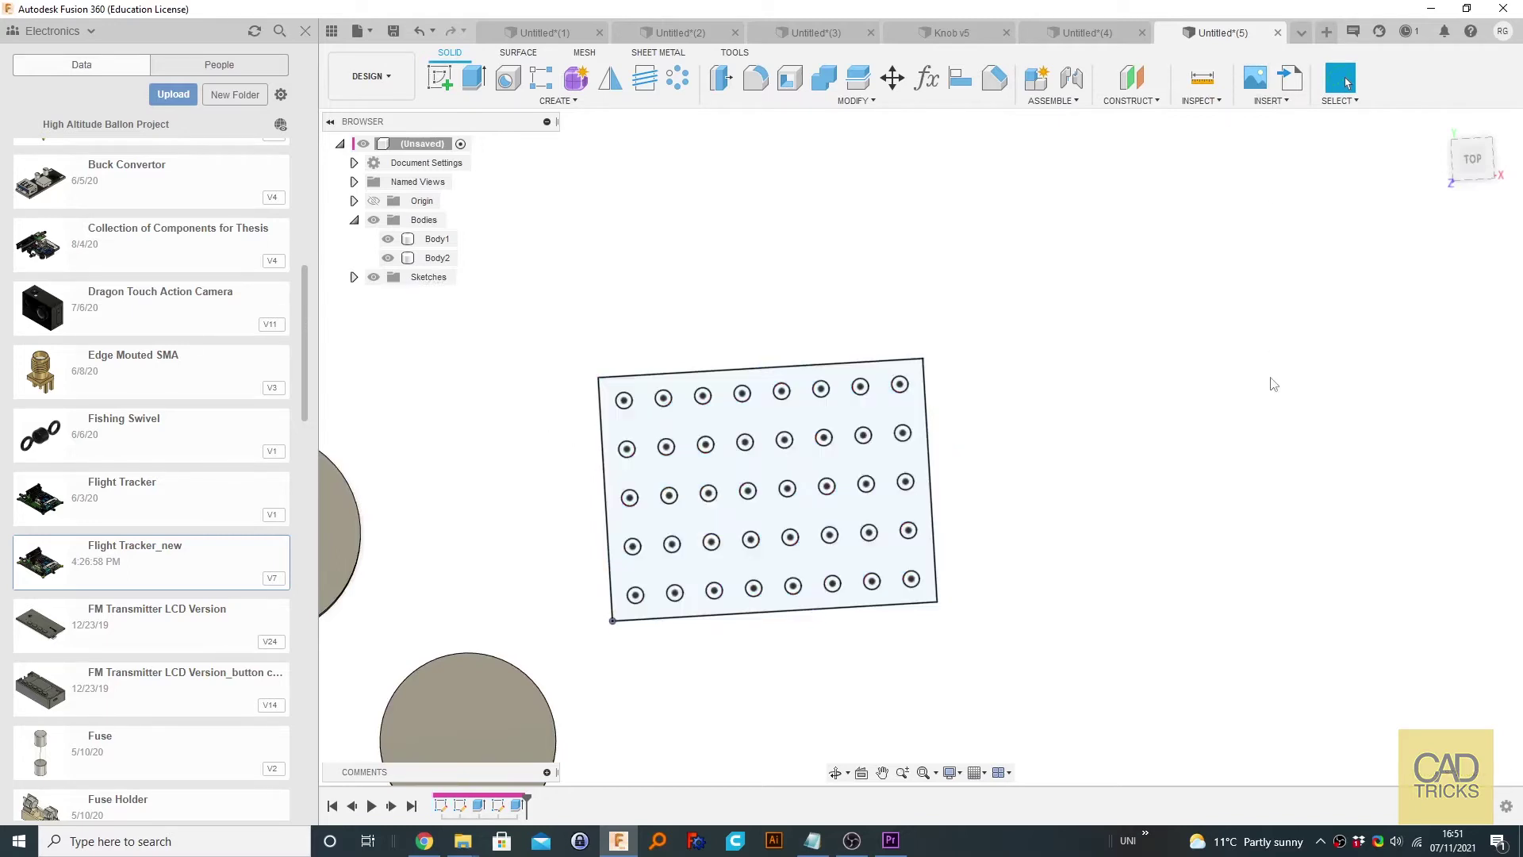
{"action": "left_click", "coordinate": [868, 470]}
{"action": "left_click", "coordinate": [868, 470]}
{"action": "left_click", "coordinate": [1345, 101]}
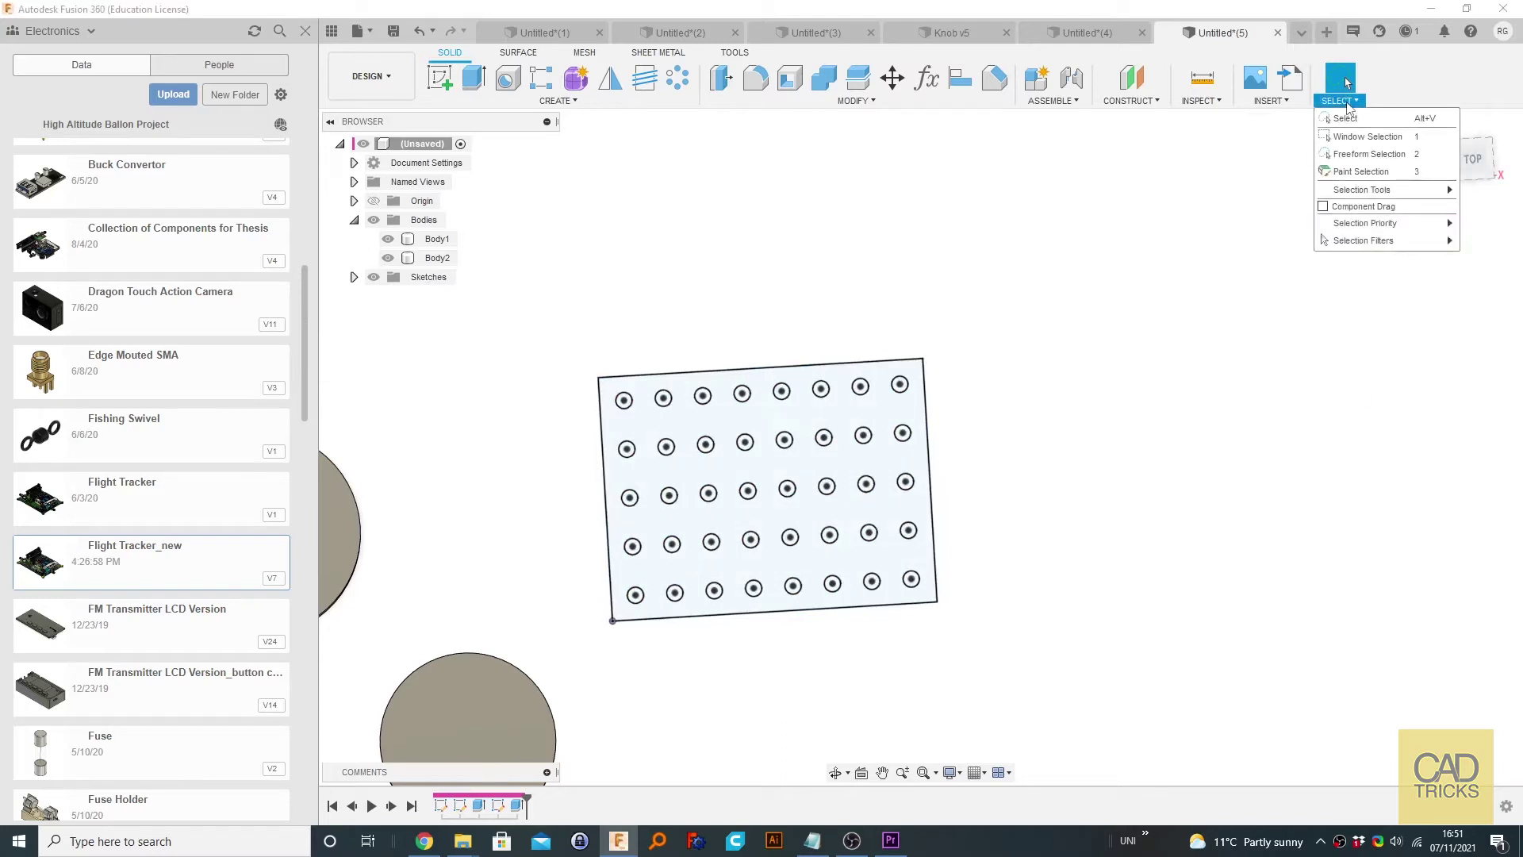
- Restrict the selection filters to Sketch Curves only and close the filter list
{"action": "mouse_move", "coordinate": [1359, 243]}
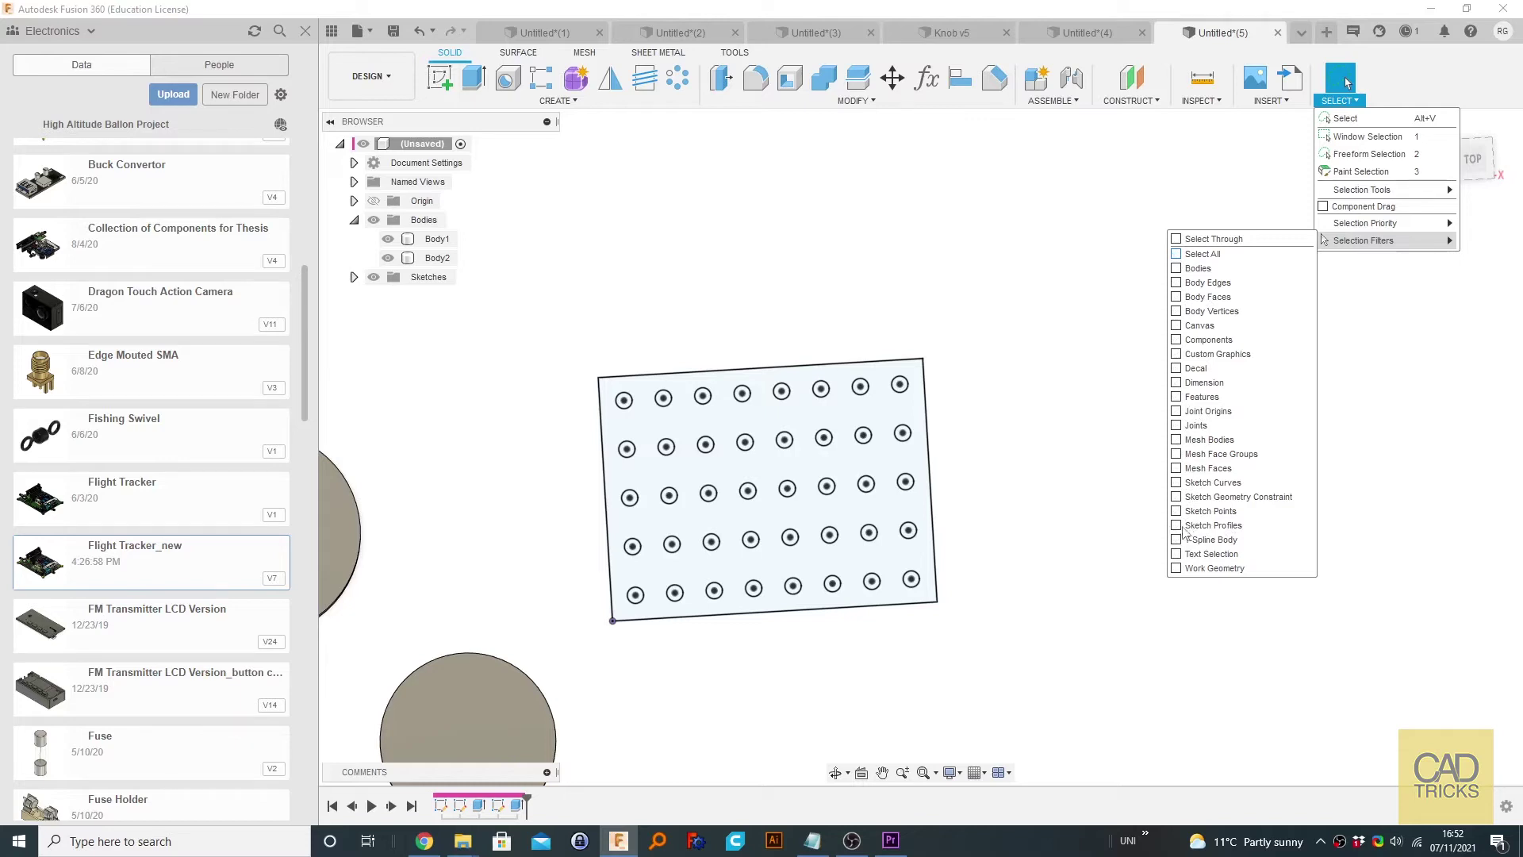
{"action": "left_click", "coordinate": [1062, 482]}
{"action": "scroll", "coordinate": [945, 463], "scroll_direction": "up", "scroll_amount": 5}
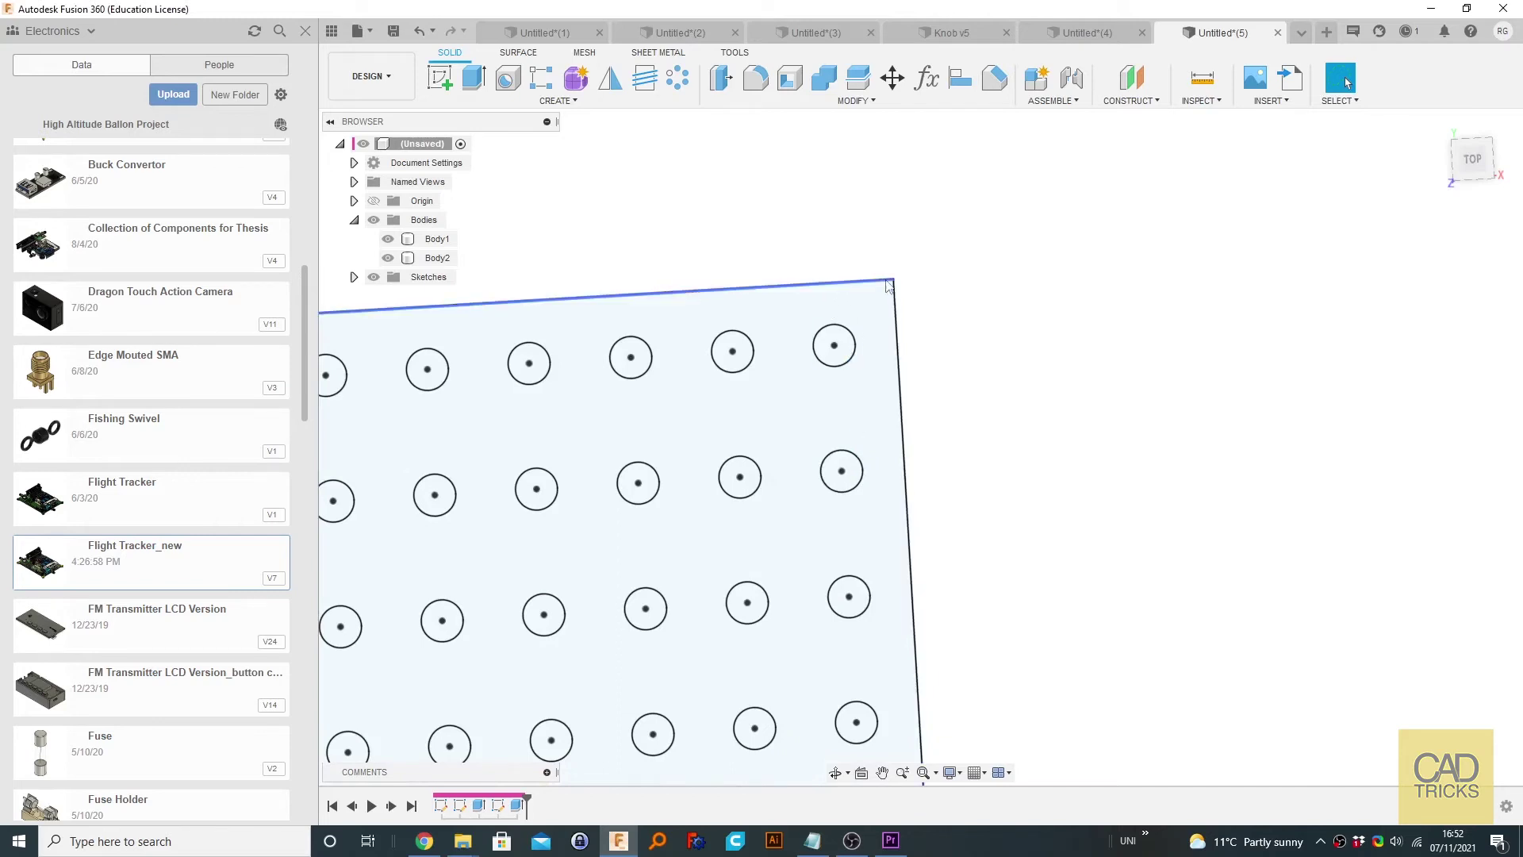
{"action": "scroll", "coordinate": [928, 412], "scroll_direction": "up", "scroll_amount": 2}
{"action": "scroll", "coordinate": [972, 486], "scroll_direction": "down", "scroll_amount": 6}
{"action": "middle_click_drag", "start_coordinate": [972, 487], "coordinate": [1149, 463]}
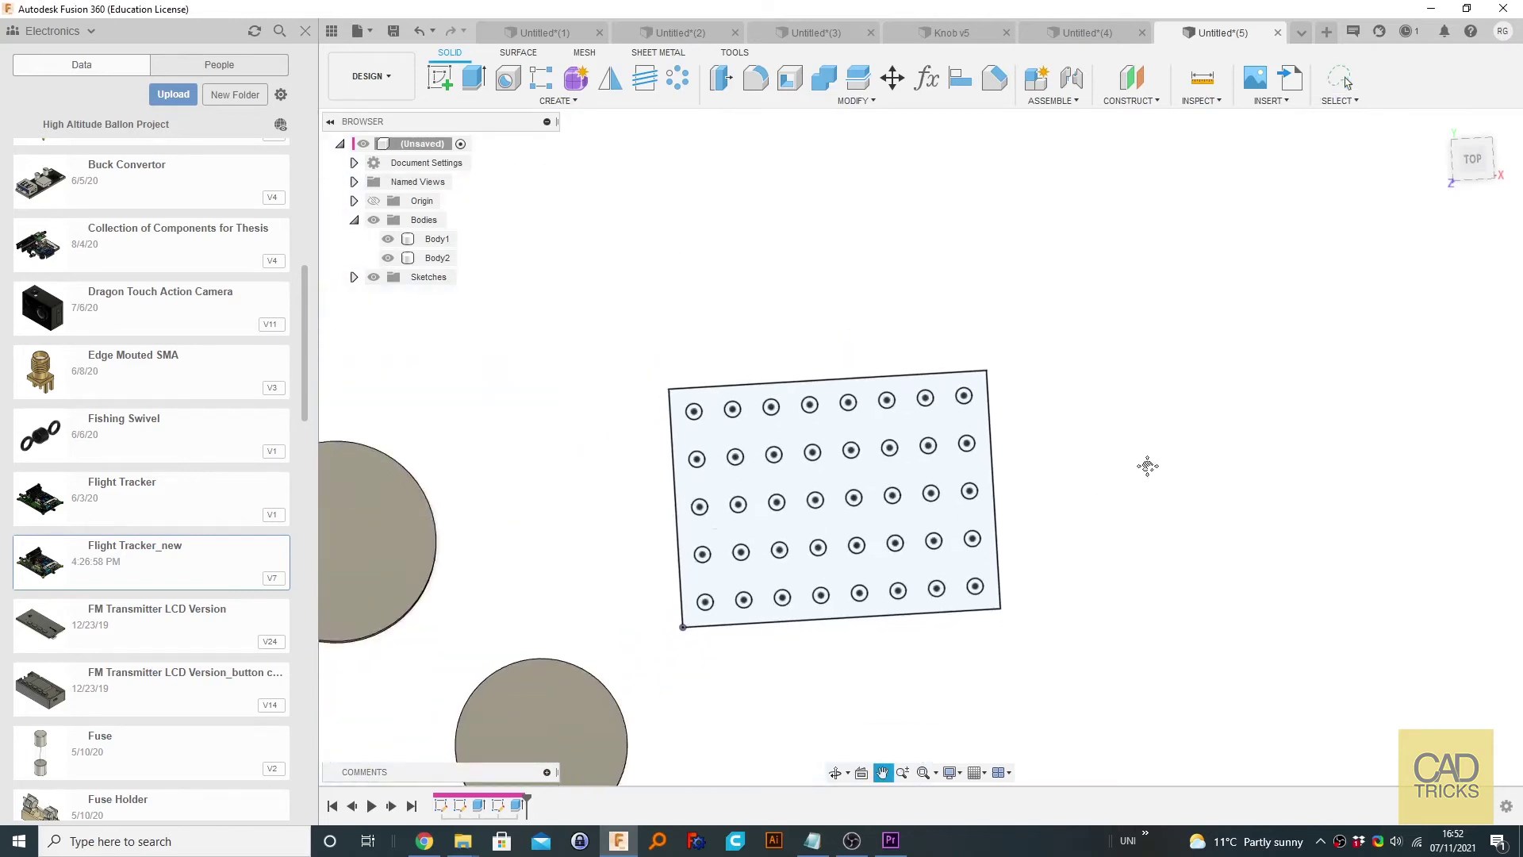
{"action": "scroll", "coordinate": [815, 464], "scroll_direction": "up", "scroll_amount": 2}
{"action": "mouse_move", "coordinate": [789, 379]}
{"action": "left_mouse_down"}
{"action": "mouse_move", "coordinate": [770, 419]}
{"action": "mouse_move", "coordinate": [834, 452]}
{"action": "left_mouse_up"}
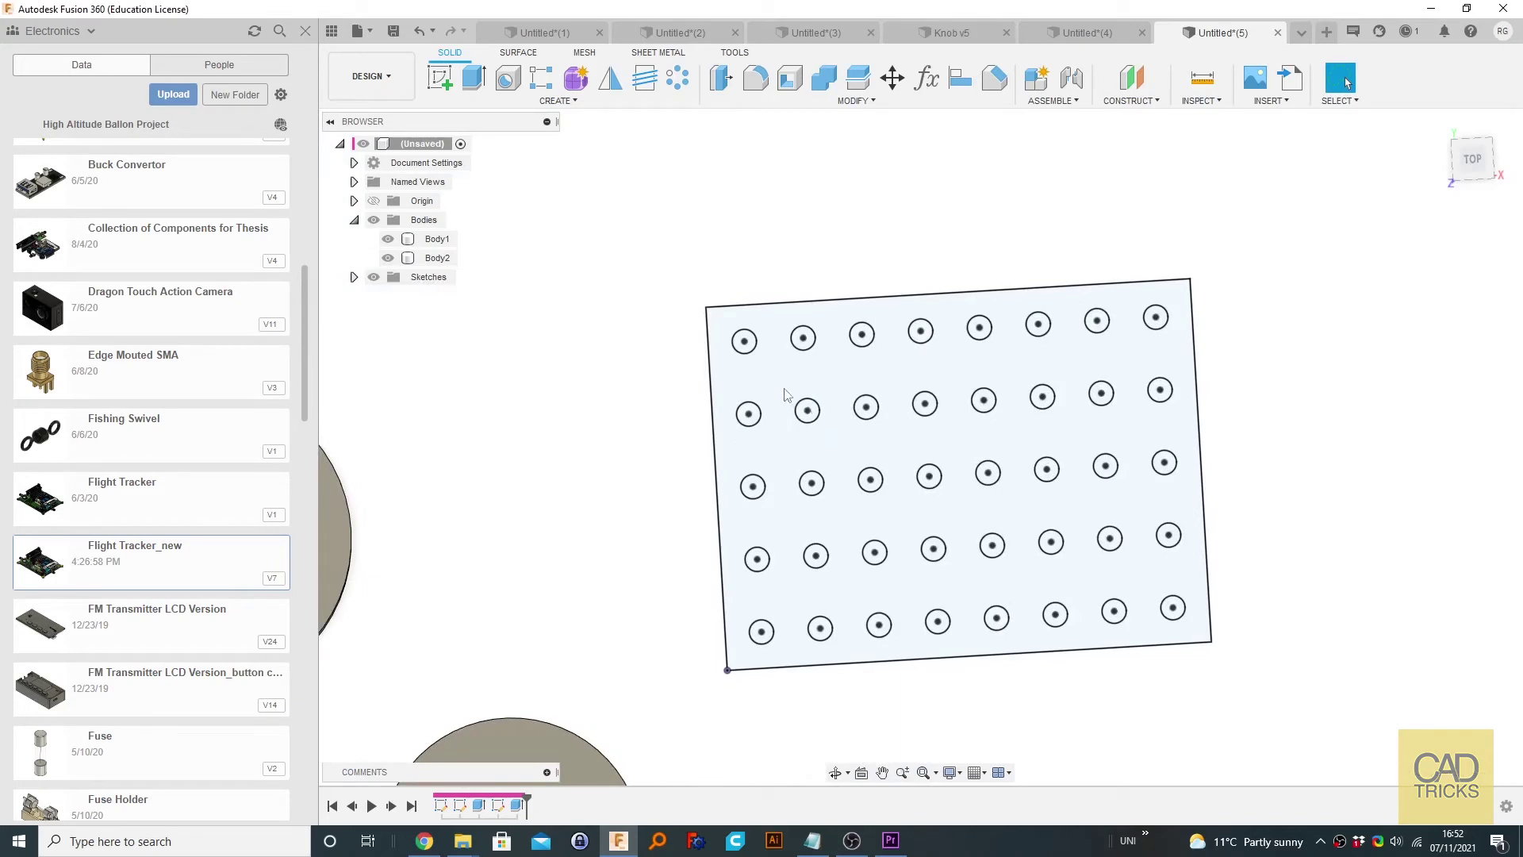
{"action": "mouse_move", "coordinate": [791, 387]}
{"action": "left_mouse_down"}
{"action": "mouse_move", "coordinate": [873, 379]}
{"action": "mouse_move", "coordinate": [898, 410]}
{"action": "mouse_move", "coordinate": [967, 420]}
{"action": "mouse_move", "coordinate": [1054, 365]}
{"action": "mouse_move", "coordinate": [1089, 423]}
{"action": "mouse_move", "coordinate": [1143, 379]}
{"action": "mouse_move", "coordinate": [1183, 442]}
{"action": "mouse_move", "coordinate": [1130, 508]}
{"action": "mouse_move", "coordinate": [843, 522]}
{"action": "mouse_move", "coordinate": [782, 393]}
{"action": "left_mouse_up"}
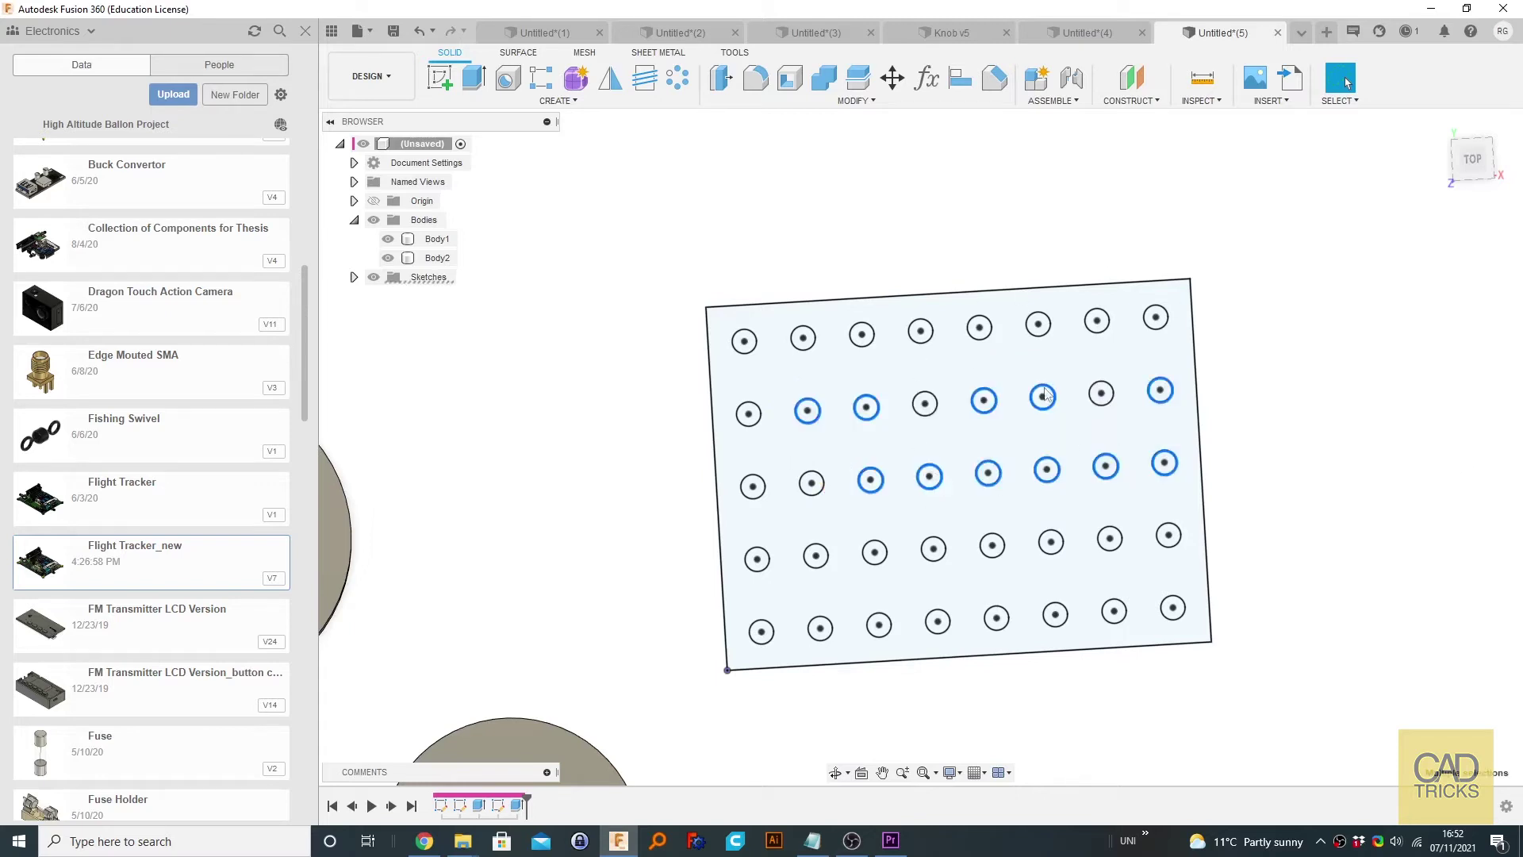
{"action": "left_click", "coordinate": [1362, 425]}
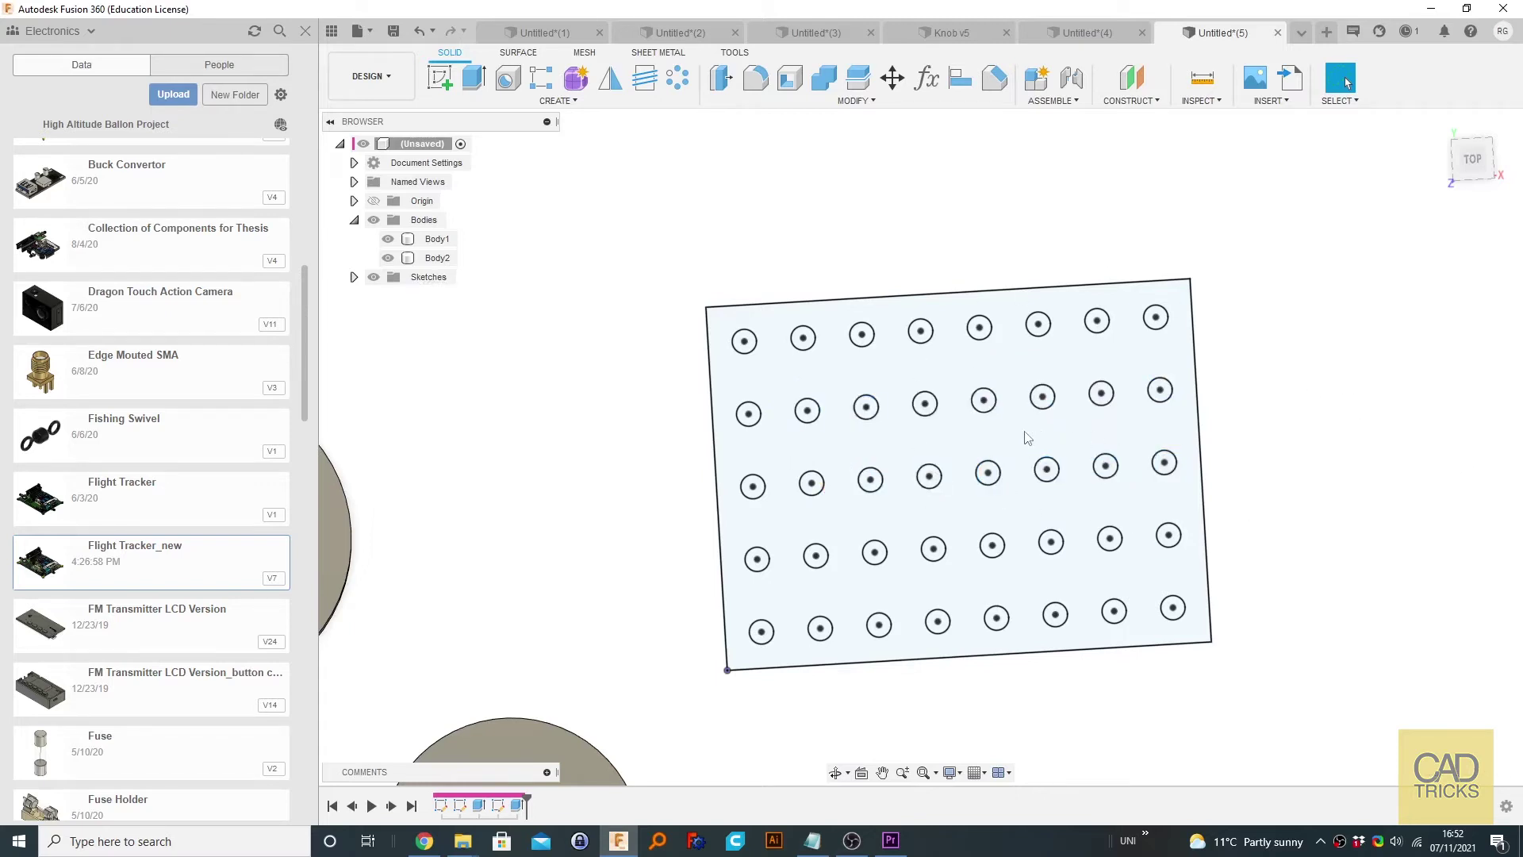
{"action": "left_click", "coordinate": [1199, 432]}
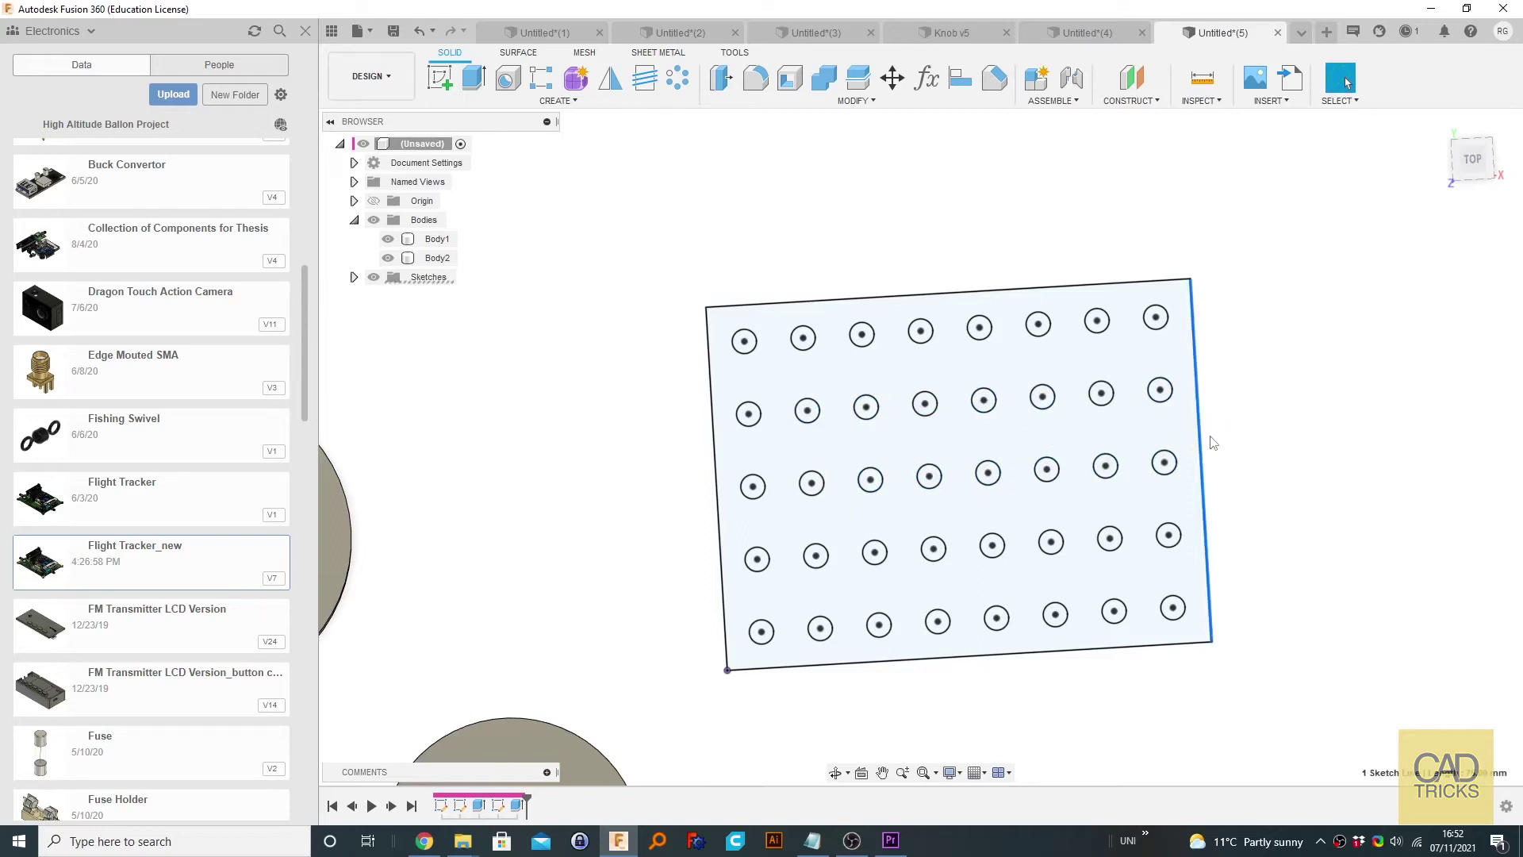
{"action": "left_click", "coordinate": [1256, 452]}
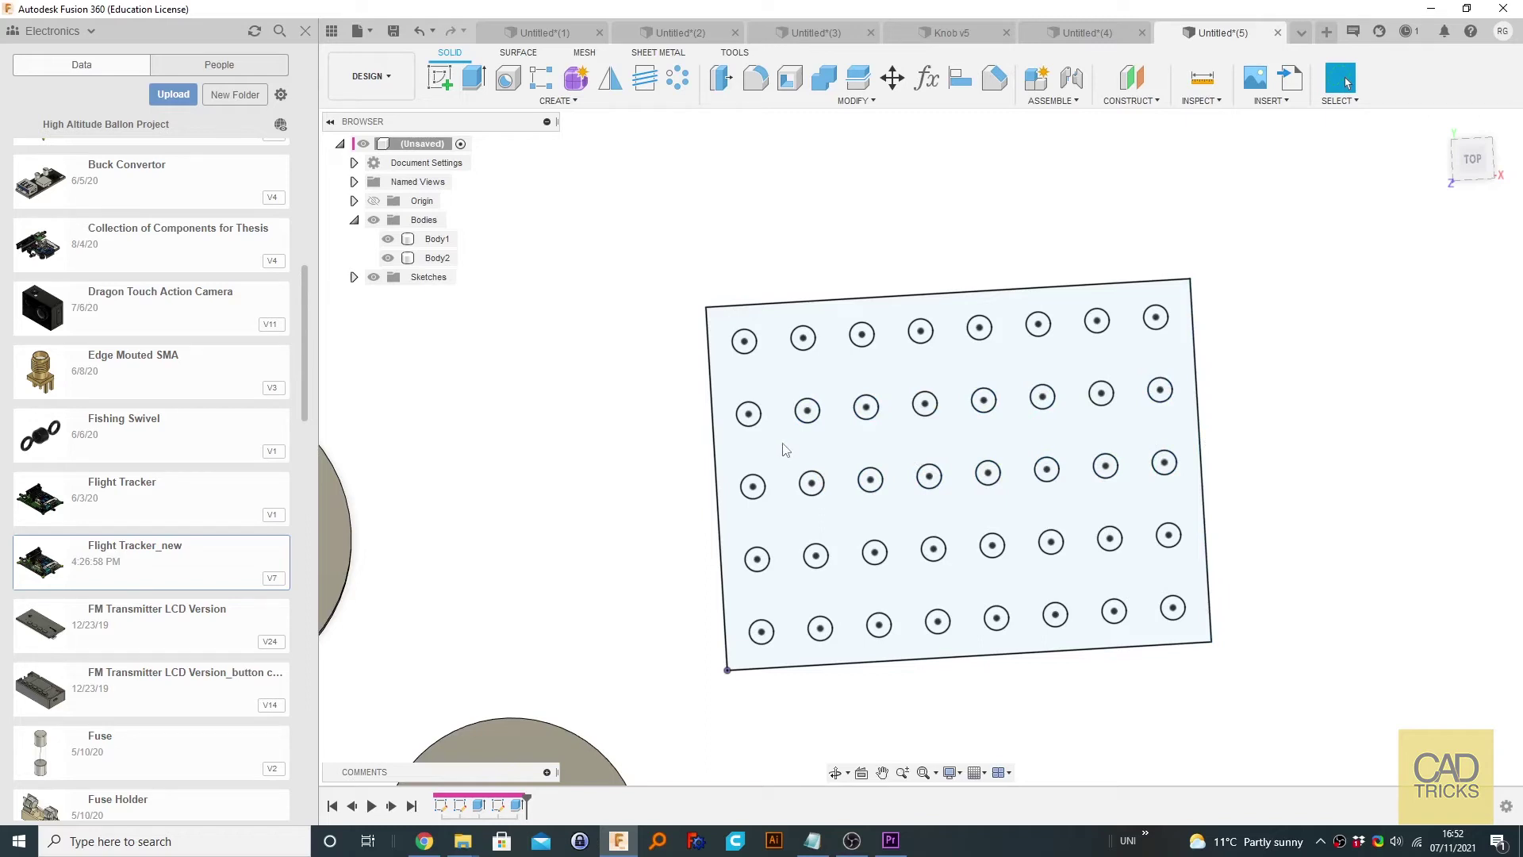
{"action": "left_click", "coordinate": [1283, 104]}
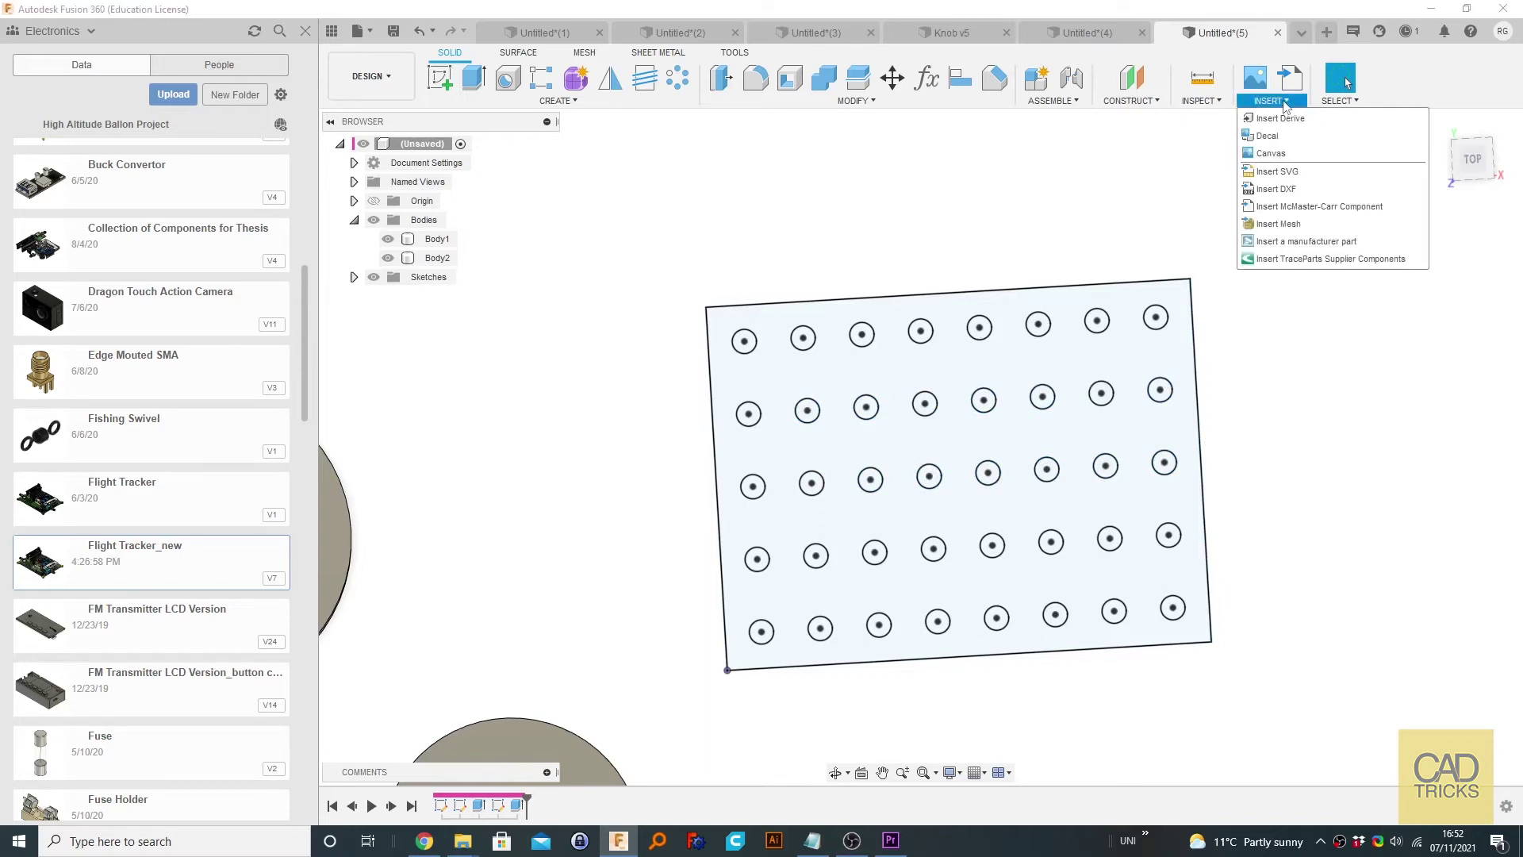
- Turn every selection filter back on with Select All and close the filter list
{"action": "scroll", "coordinate": [1244, 571], "scroll_direction": "up", "scroll_amount": 5}
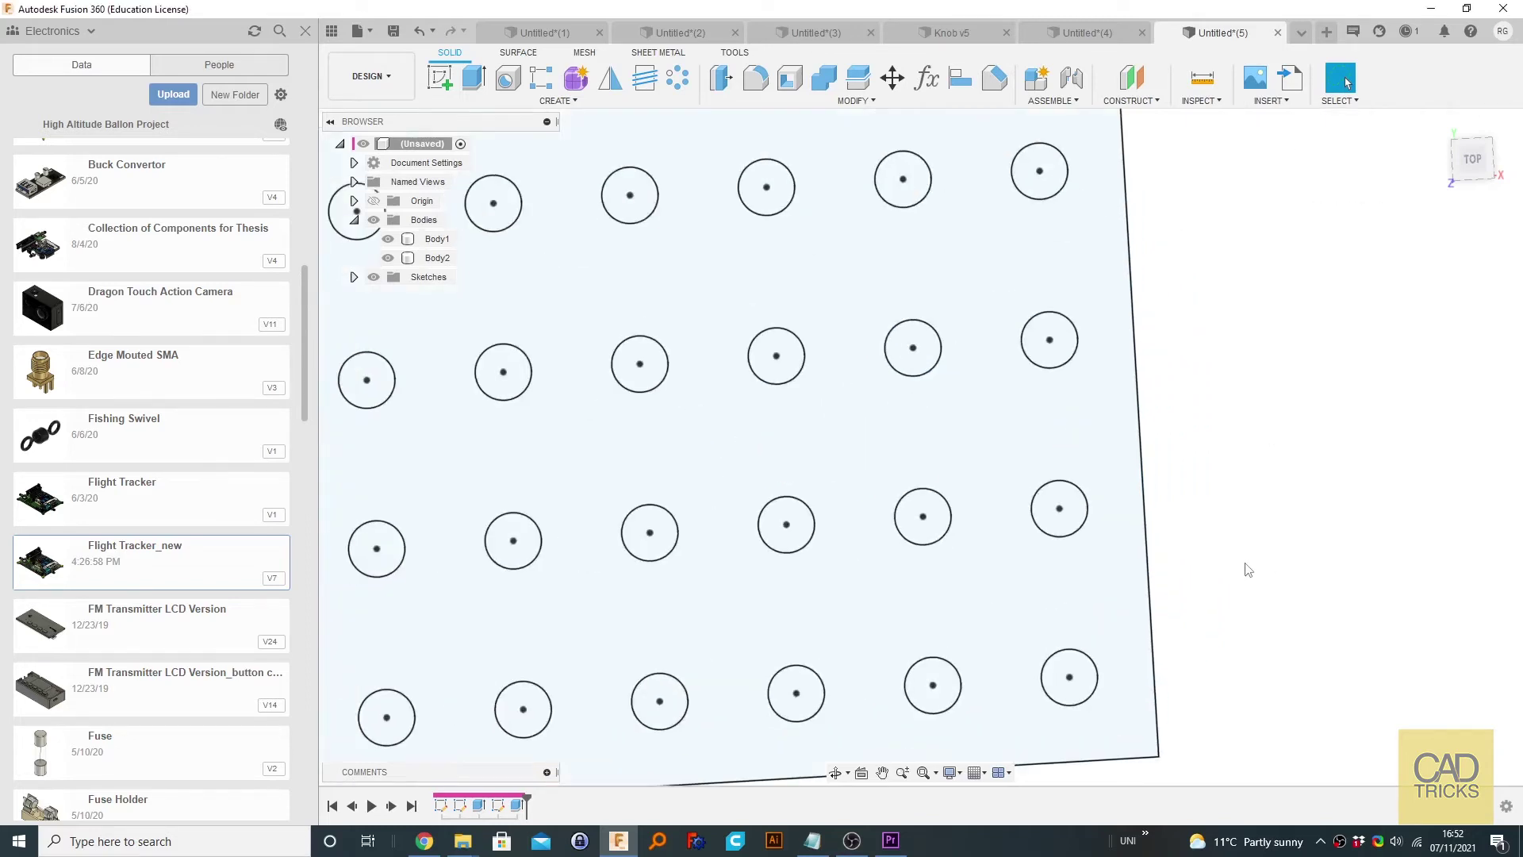
{"action": "scroll", "coordinate": [1252, 566], "scroll_direction": "down", "scroll_amount": 6}
{"action": "scroll", "coordinate": [1252, 566], "scroll_direction": "down", "scroll_amount": 3}
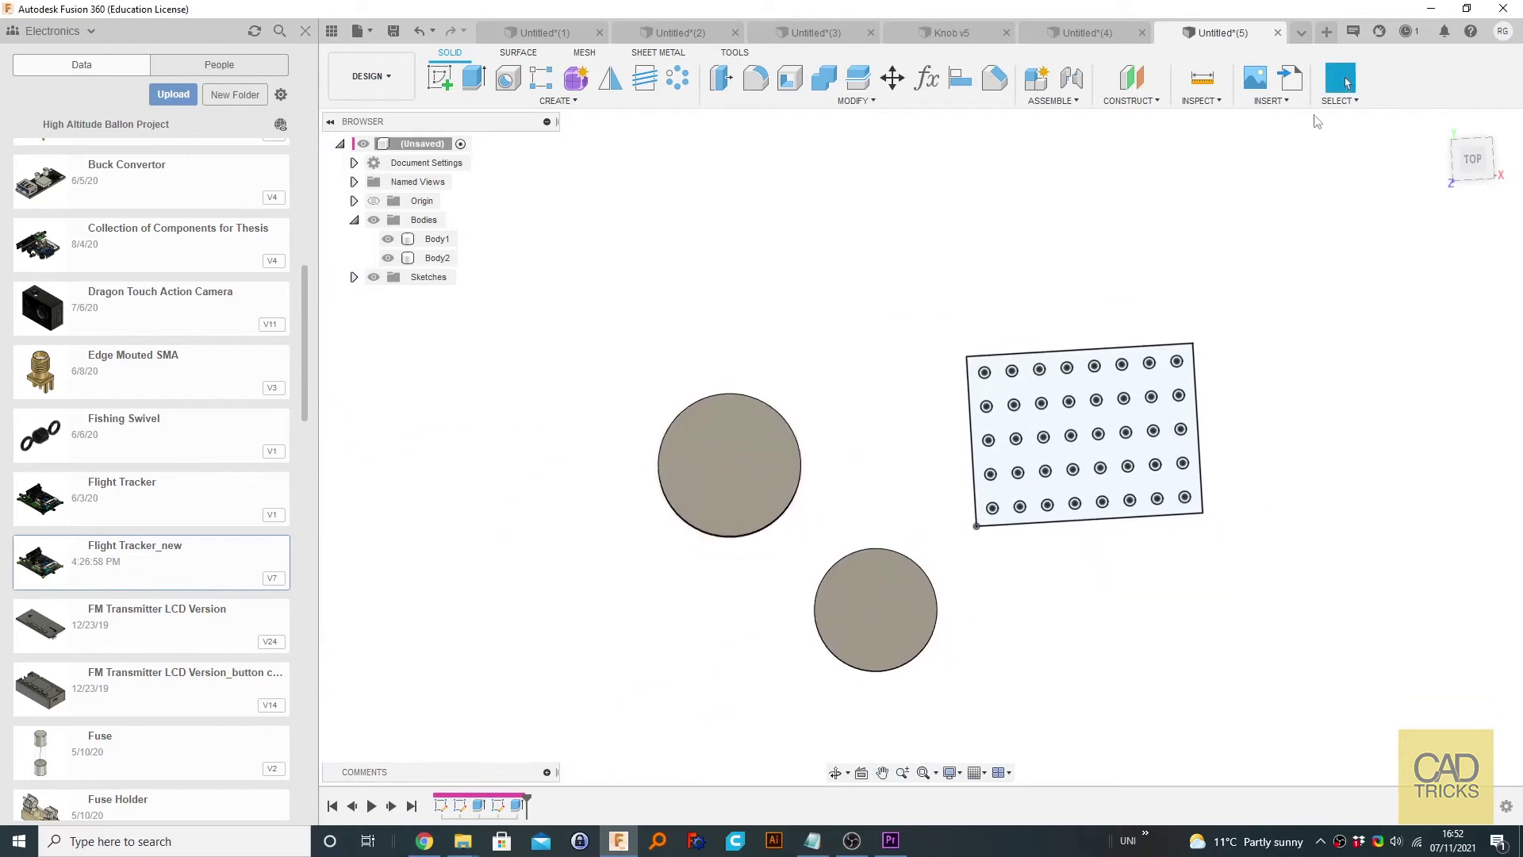
{"action": "left_click", "coordinate": [1270, 101]}
{"action": "left_click", "coordinate": [1340, 101]}
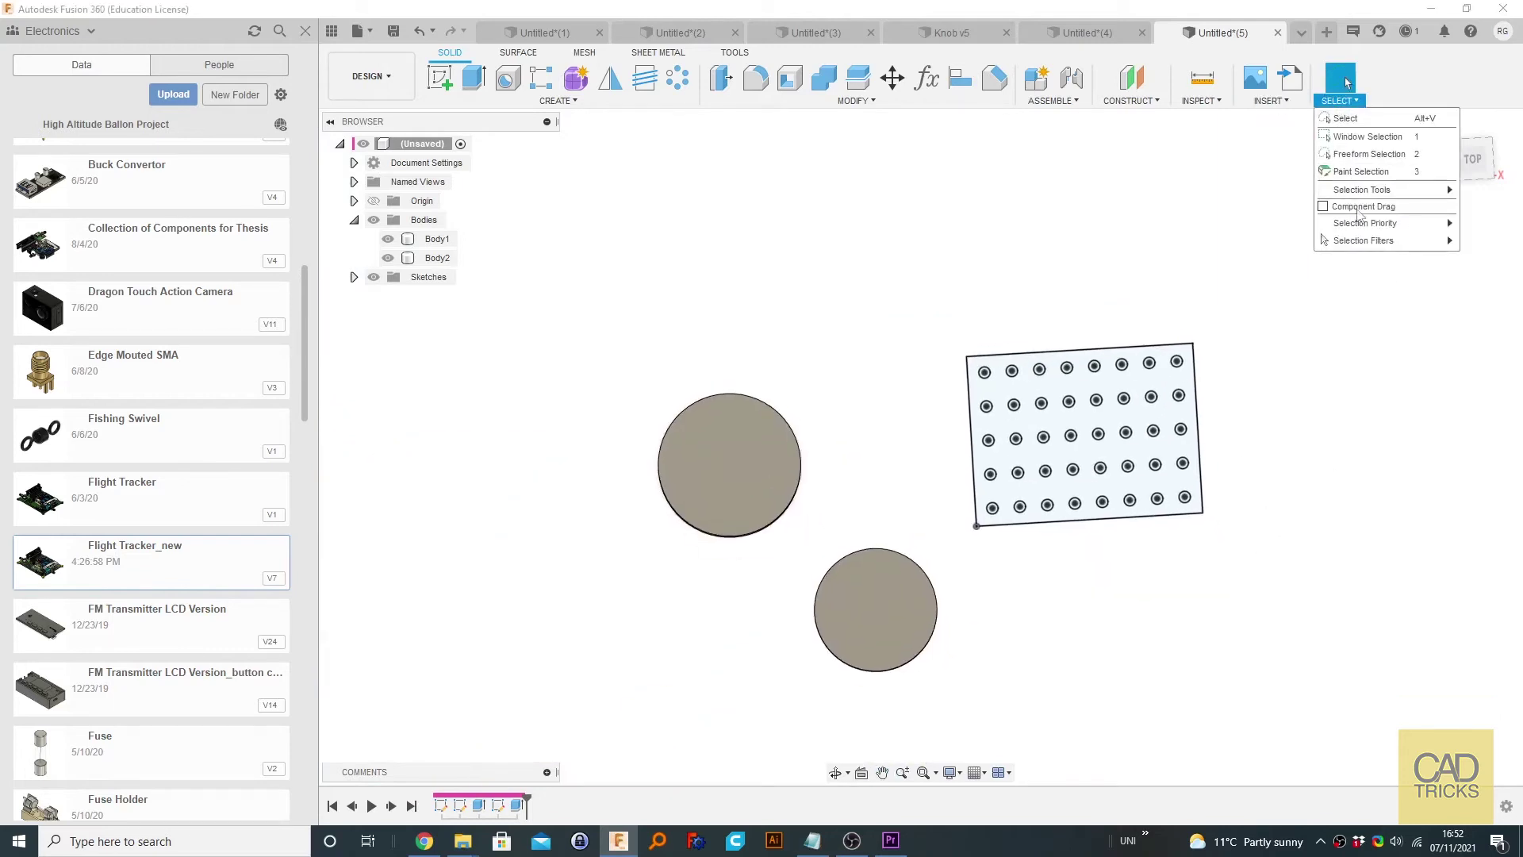
{"action": "mouse_move", "coordinate": [1368, 241]}
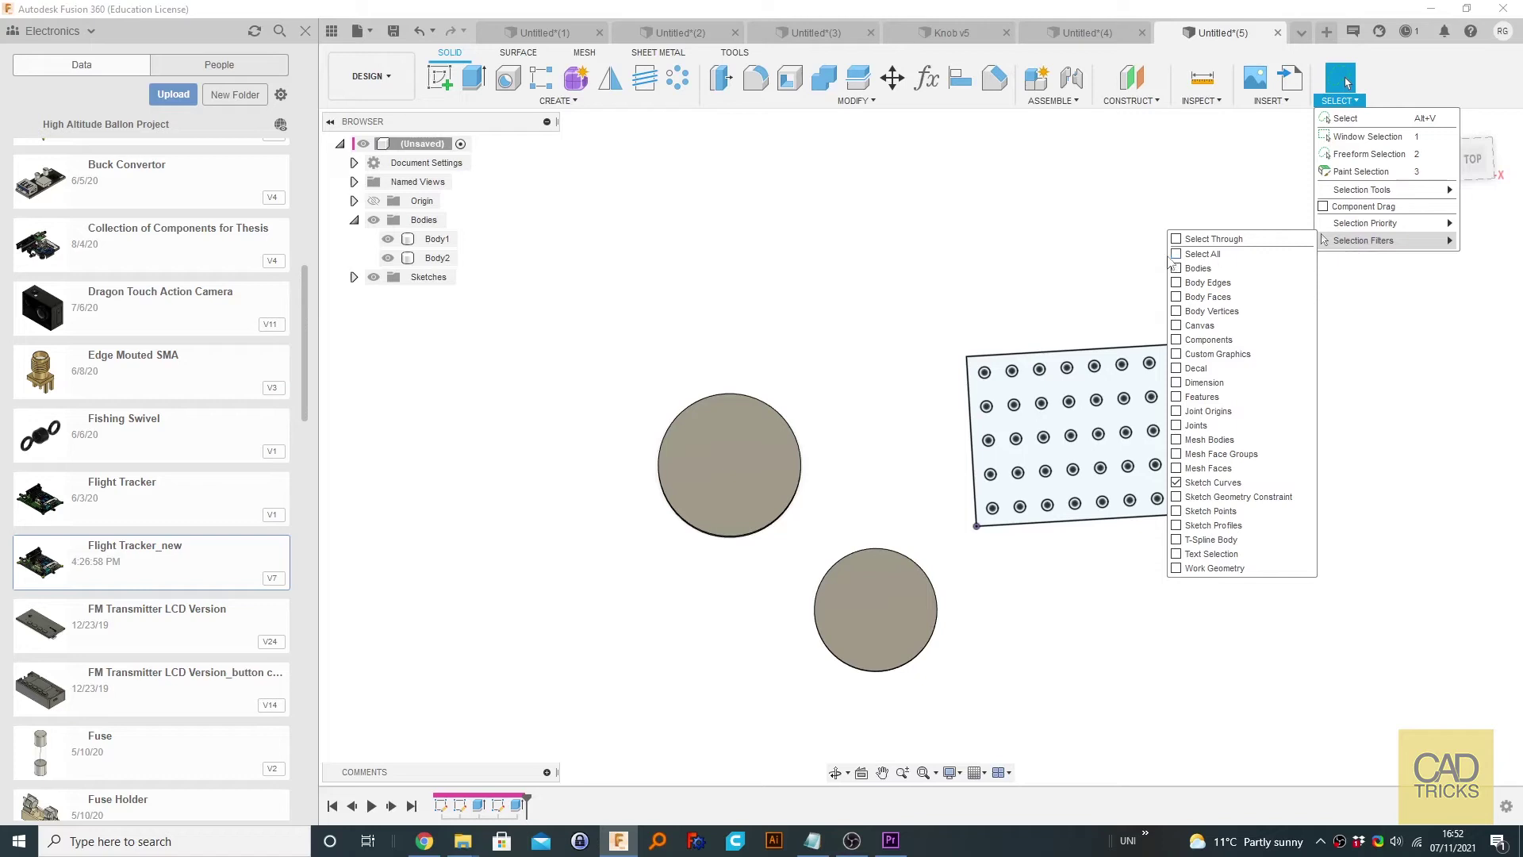
{"action": "left_click", "coordinate": [1420, 449]}
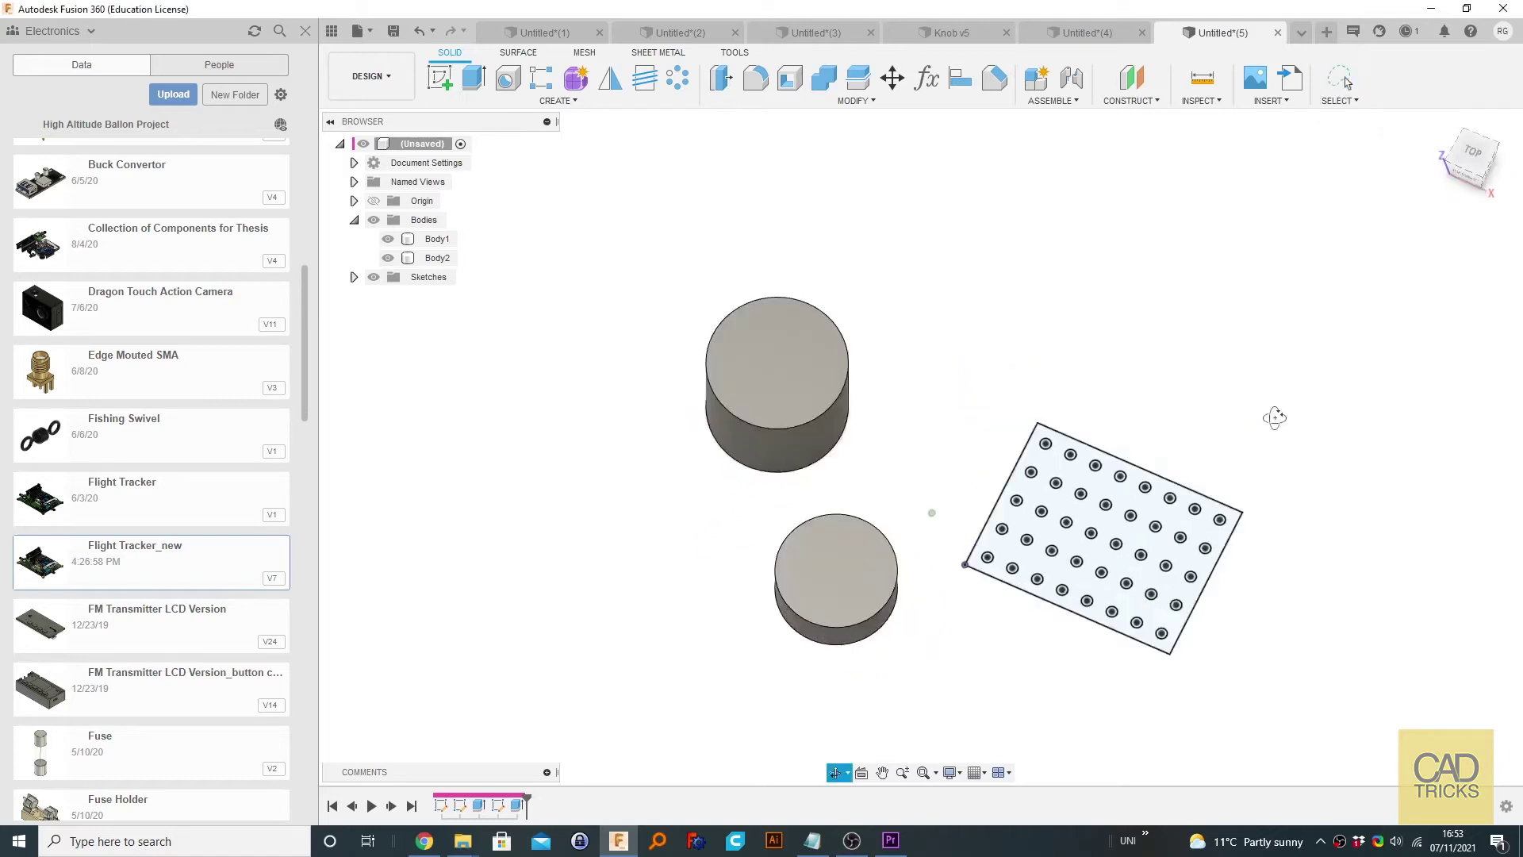
- Orbit and tilt the view to show the cylinders' sides in 3D
{"action": "middle_click_drag", "start_coordinate": [1338, 462], "coordinate": [1280, 422], "text": "shift"}
{"action": "middle_click_drag", "start_coordinate": [1157, 477], "coordinate": [1239, 374], "text": "shift"}
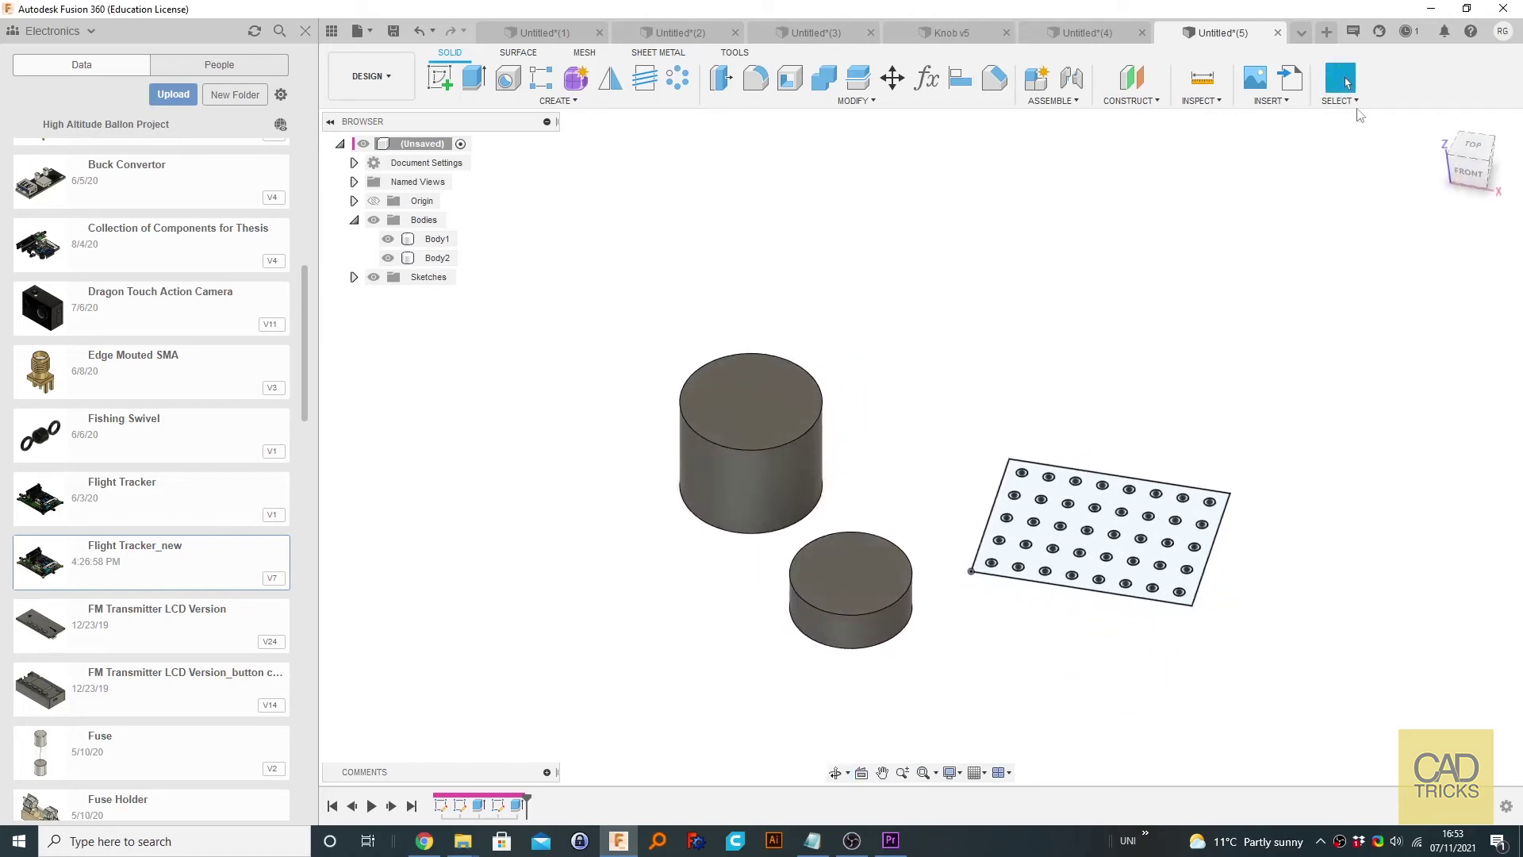
{"action": "left_click", "coordinate": [1357, 102]}
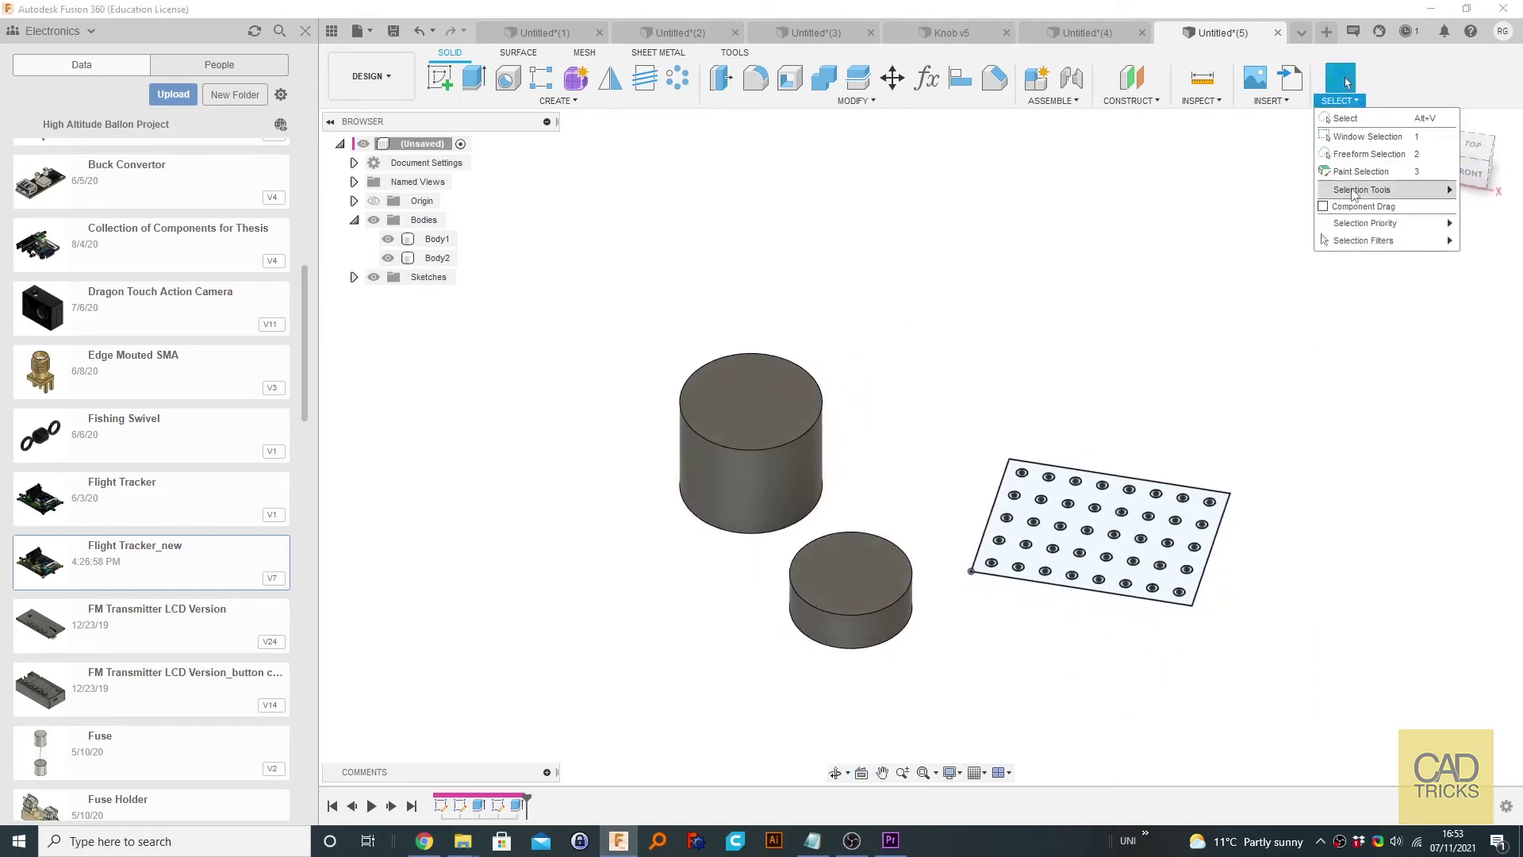
- Use Select By Name to find and select Body1, then replace the search name with 'rfeer'
{"action": "mouse_move", "coordinate": [1354, 192]}
{"action": "left_click", "coordinate": [1248, 190]}
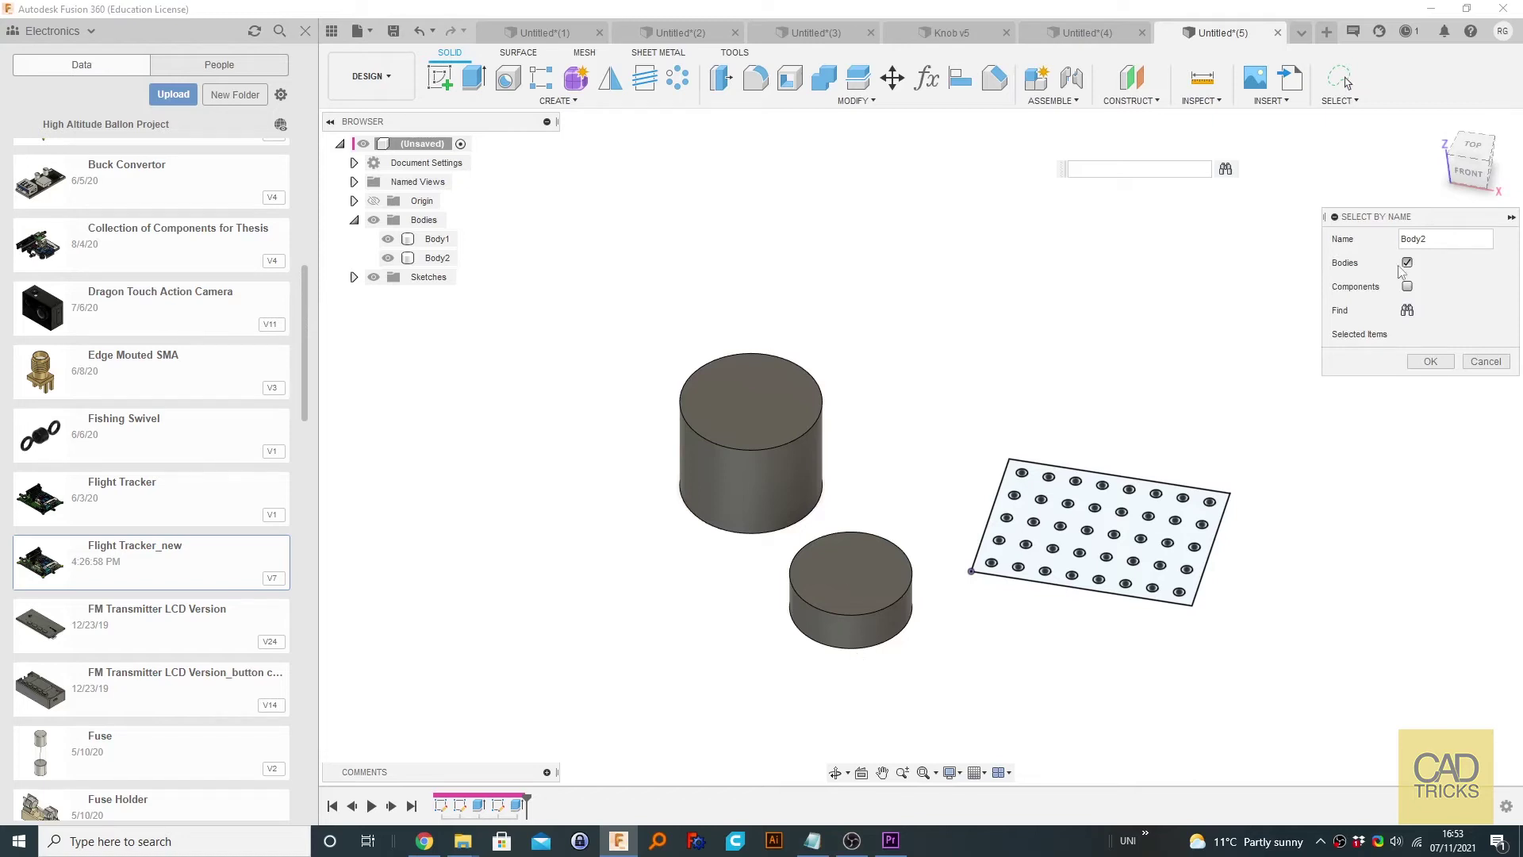
{"action": "left_click_drag", "start_coordinate": [1449, 241], "coordinate": [1336, 247]}
{"action": "type", "text": "B"}
{"action": "left_click", "coordinate": [1408, 311]}
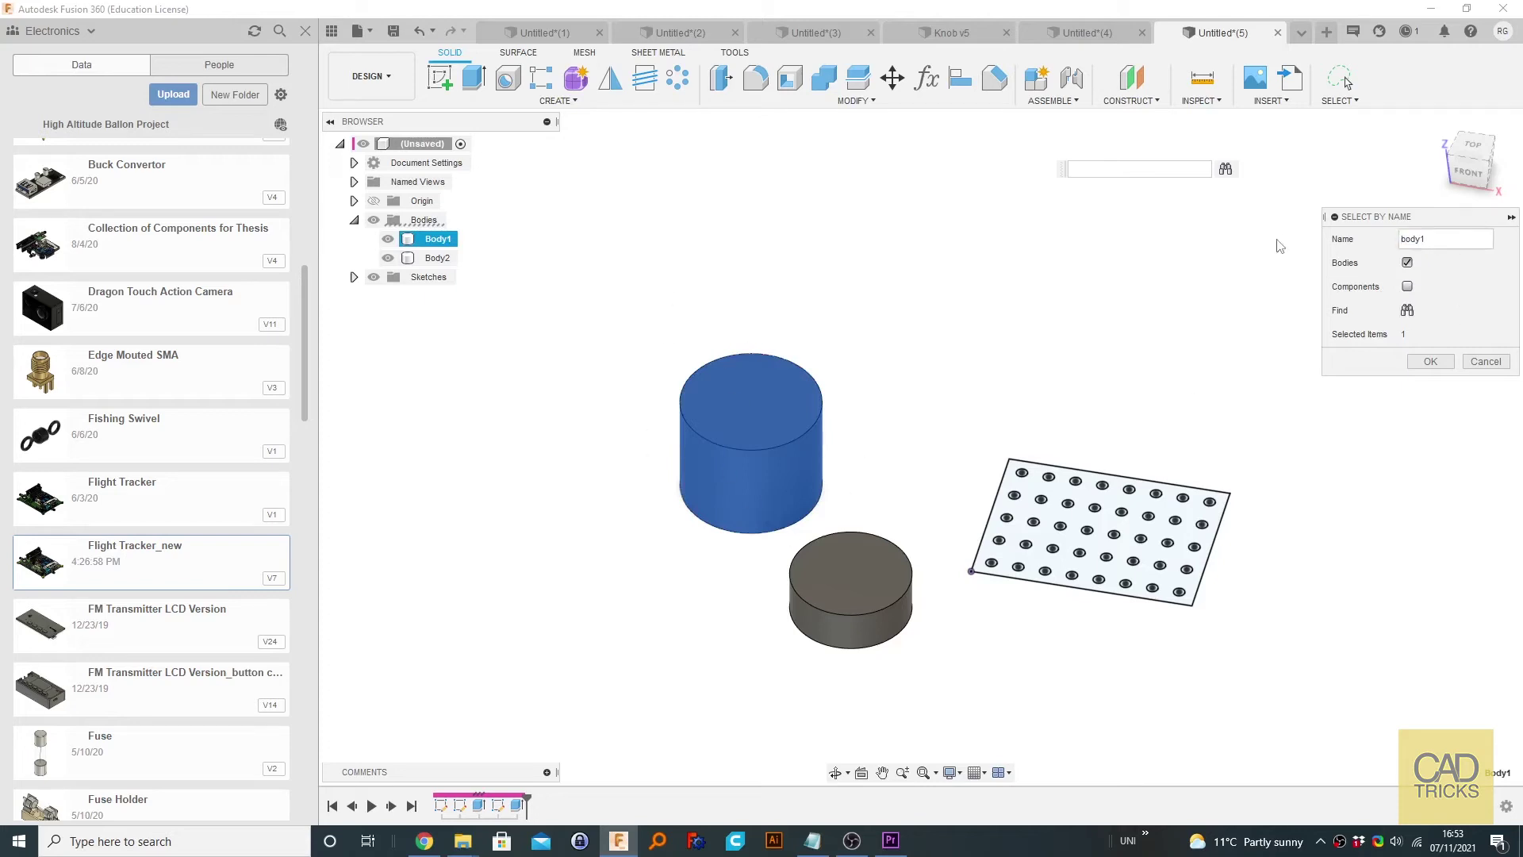
{"action": "left_click_drag", "start_coordinate": [1441, 248], "coordinate": [1385, 245]}
{"action": "type", "text": "rfeer"}
- Search 'rfeer', switch the search from Bodies to Components with name 'b', then close the dialog
{"action": "left_click", "coordinate": [1409, 312]}
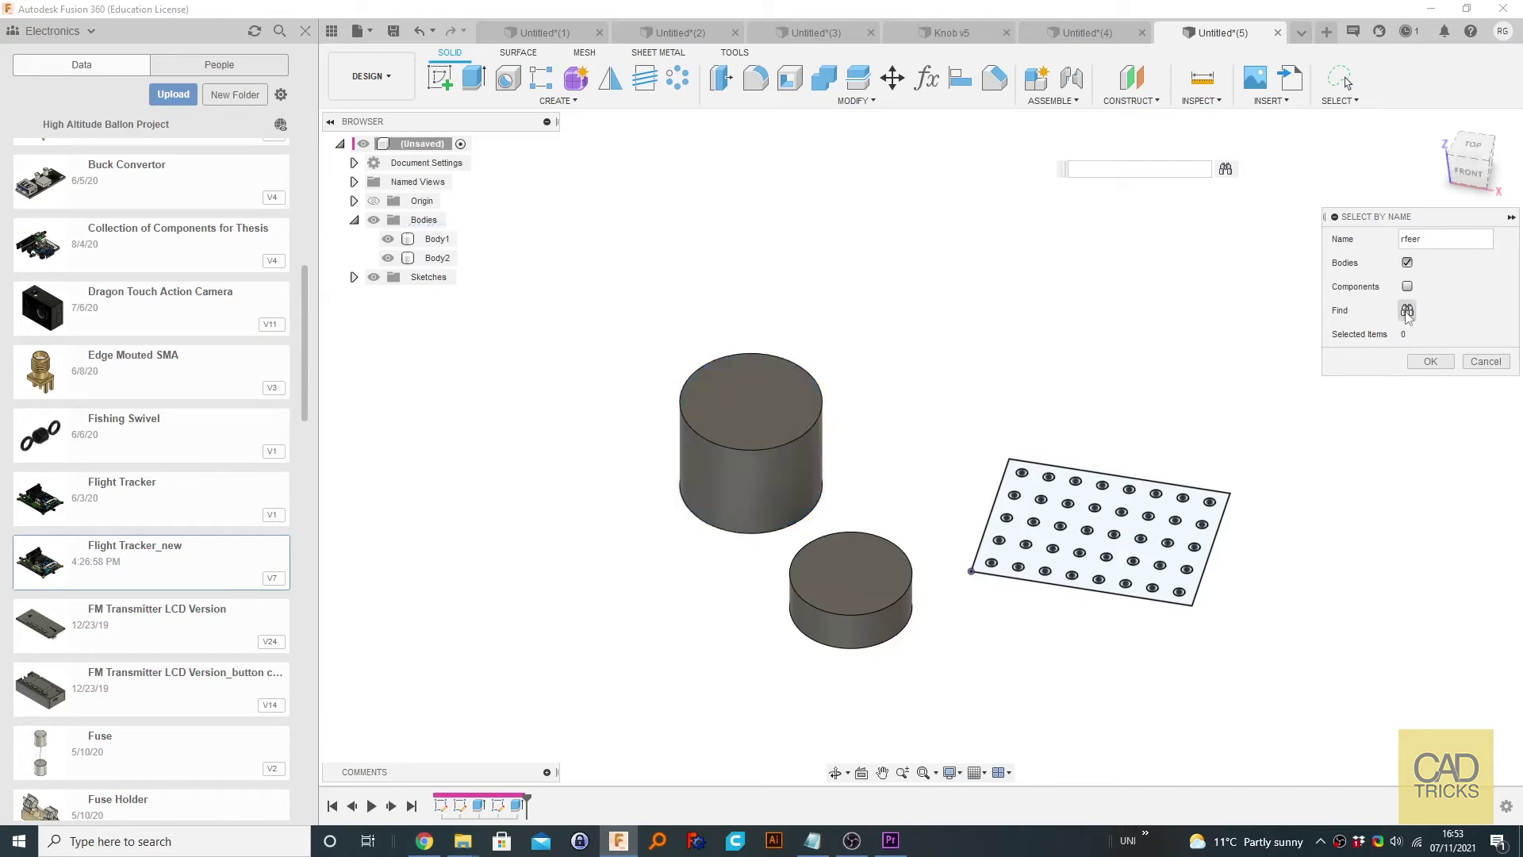
{"action": "left_click", "coordinate": [1409, 263]}
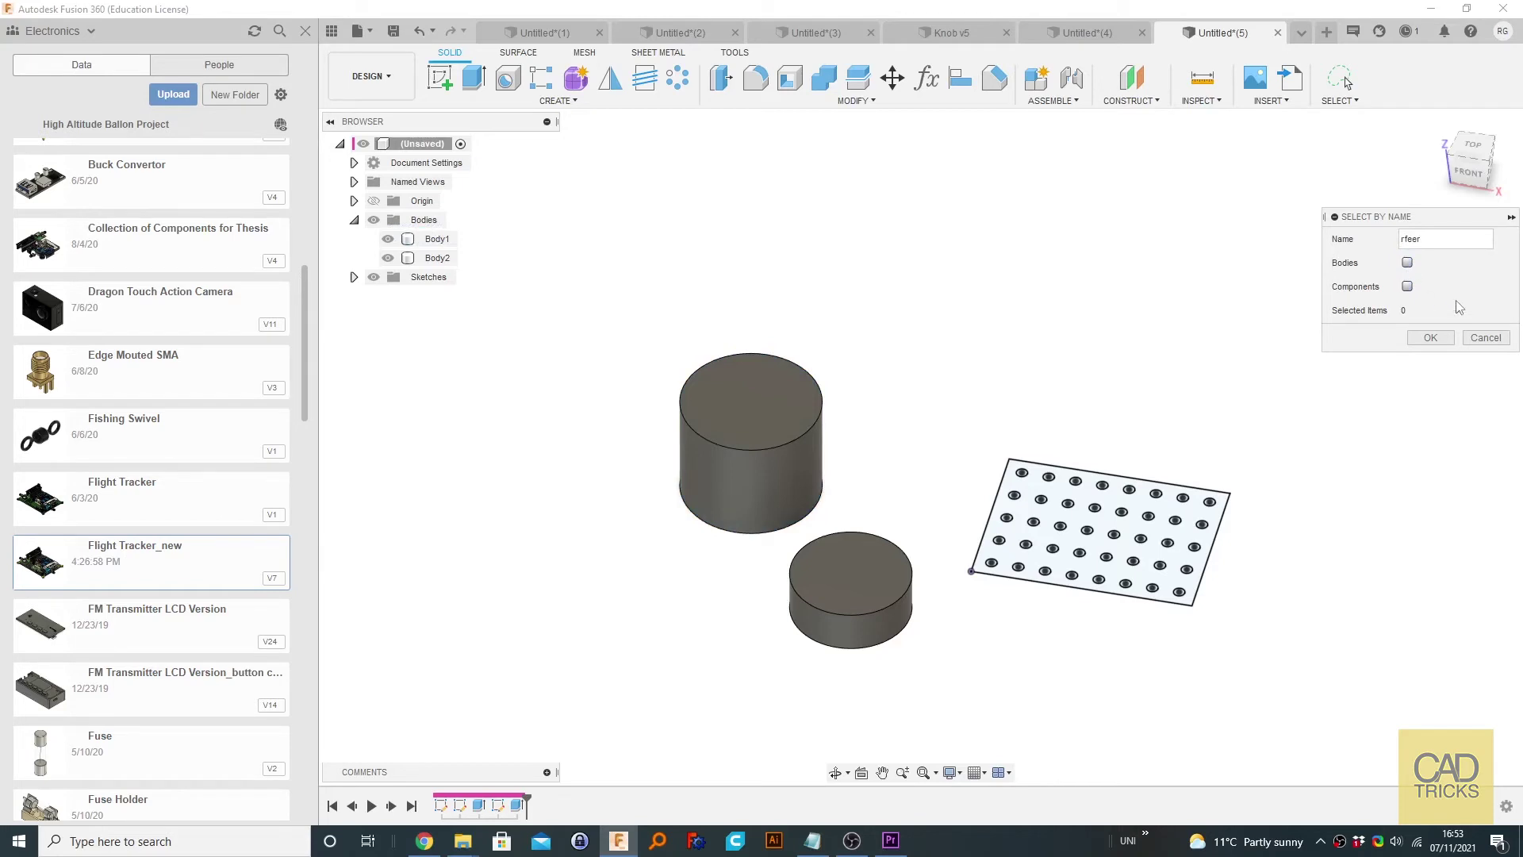
{"action": "left_click", "coordinate": [1408, 286]}
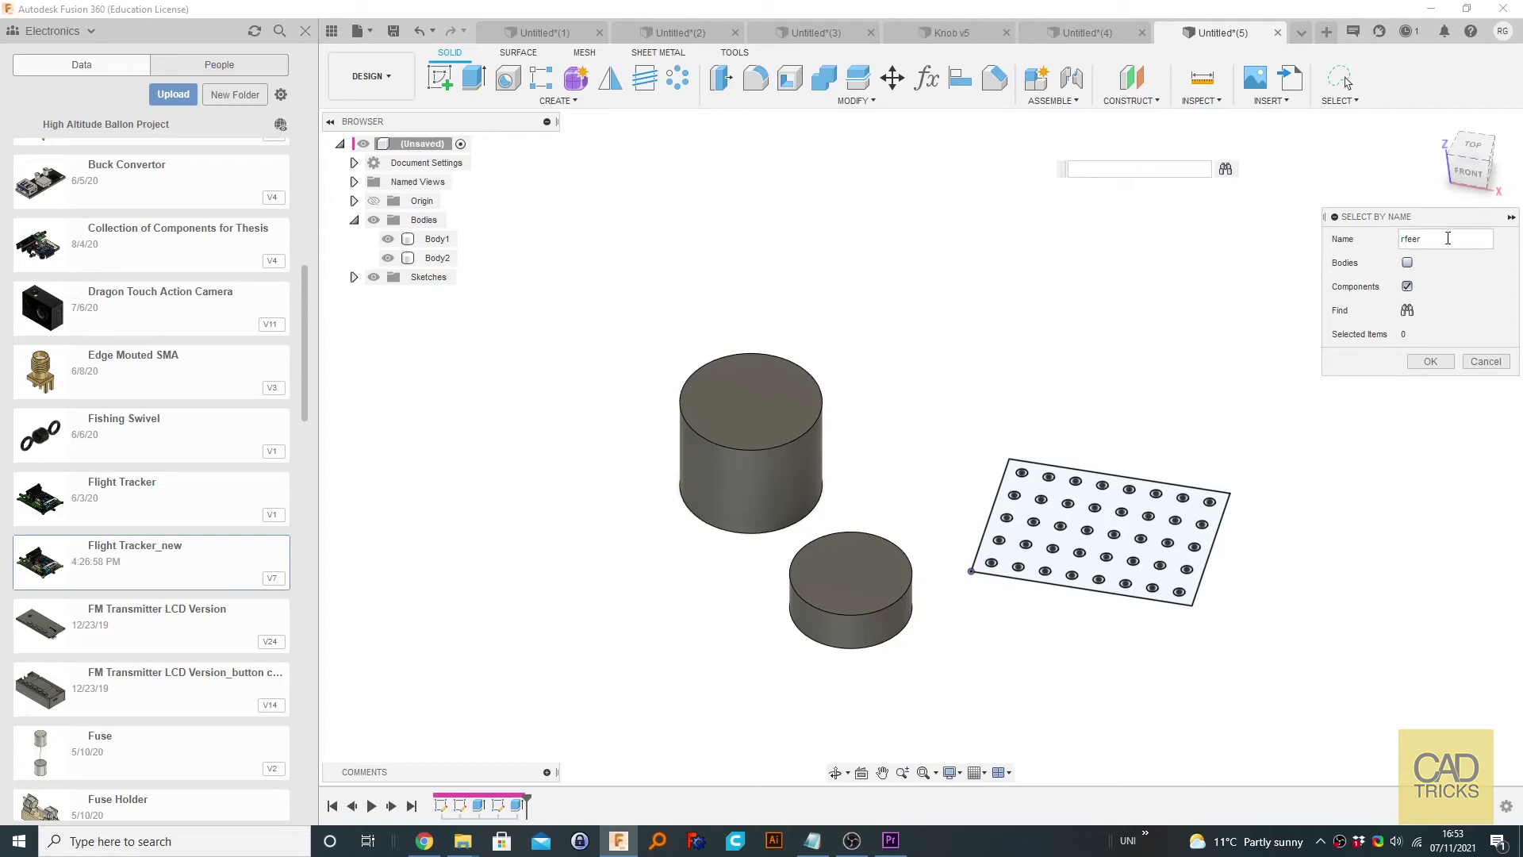
{"action": "left_click_drag", "start_coordinate": [1447, 238], "coordinate": [1395, 240]}
{"action": "type", "text": "body1"}
{"action": "left_click", "coordinate": [1492, 361]}
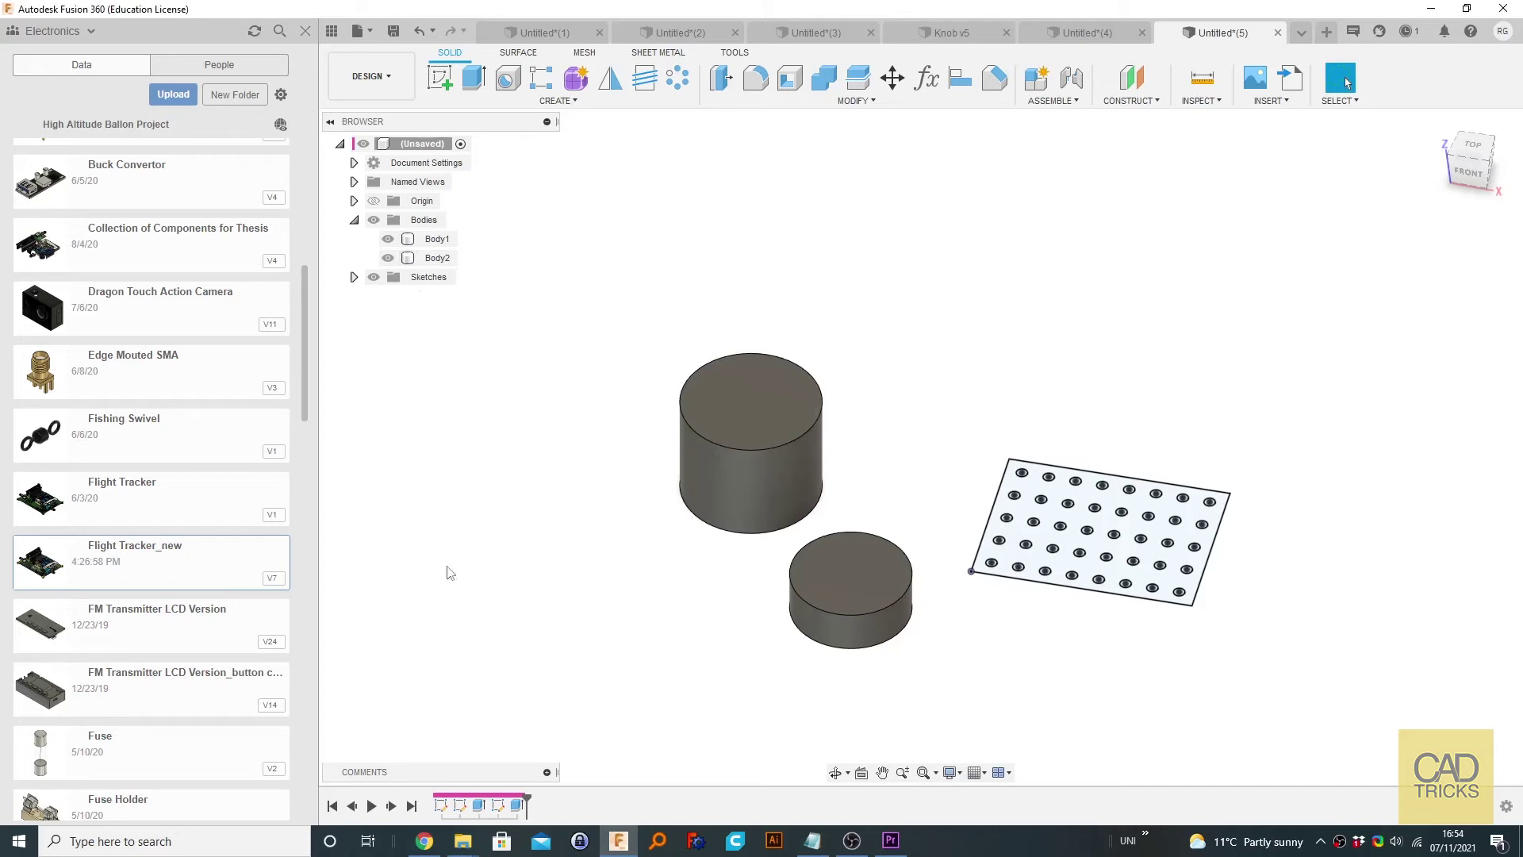
- Invert the empty selection to select everything, then clear the selection
{"action": "left_click", "coordinate": [1281, 103]}
{"action": "left_click", "coordinate": [1349, 103]}
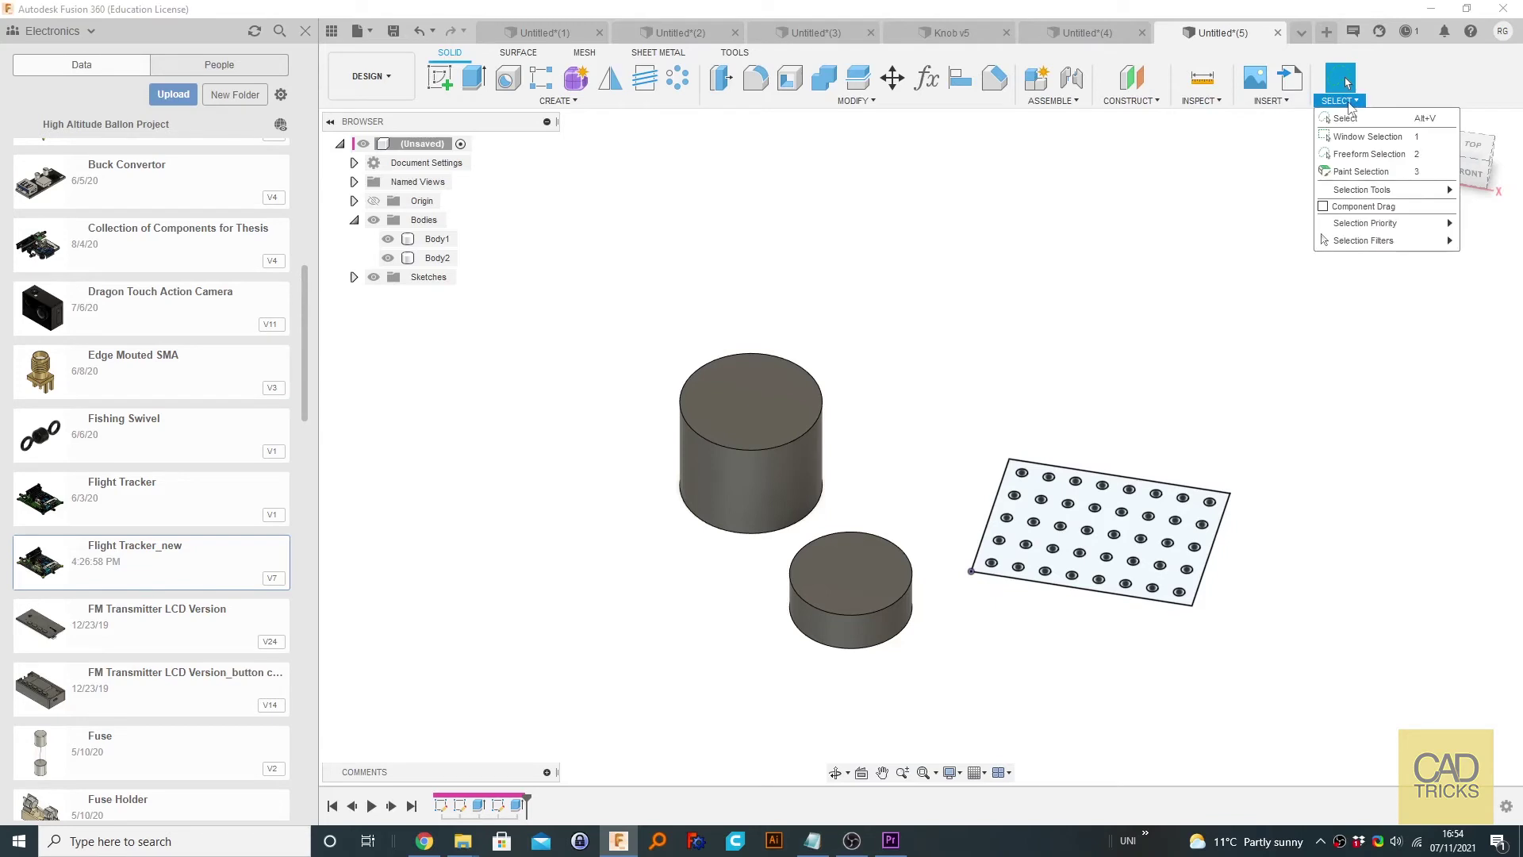
{"action": "mouse_move", "coordinate": [1376, 191]}
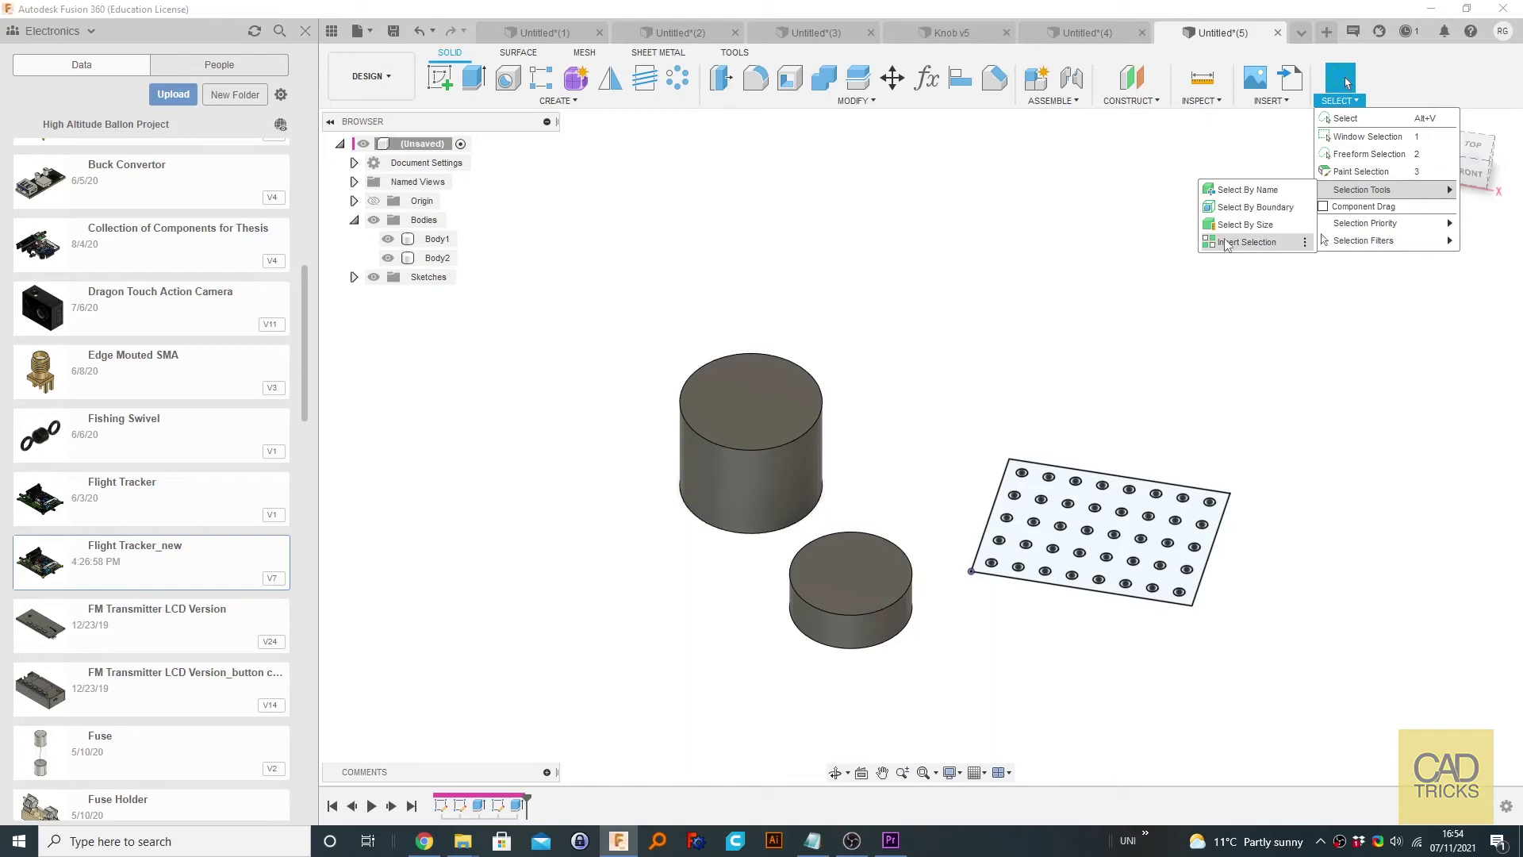
{"action": "left_click", "coordinate": [1226, 244]}
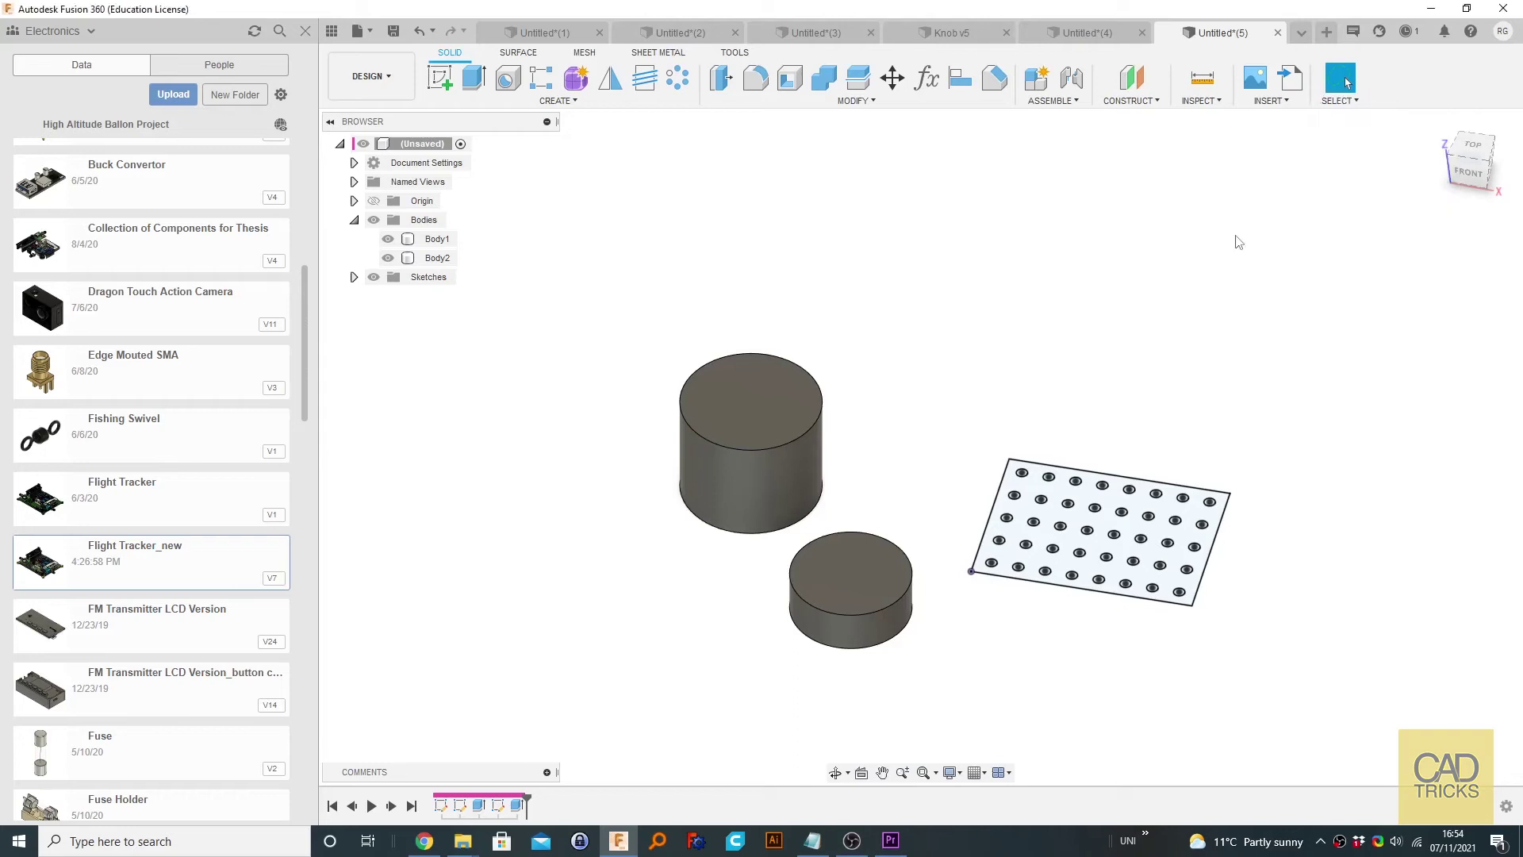
{"action": "left_click", "coordinate": [891, 421]}
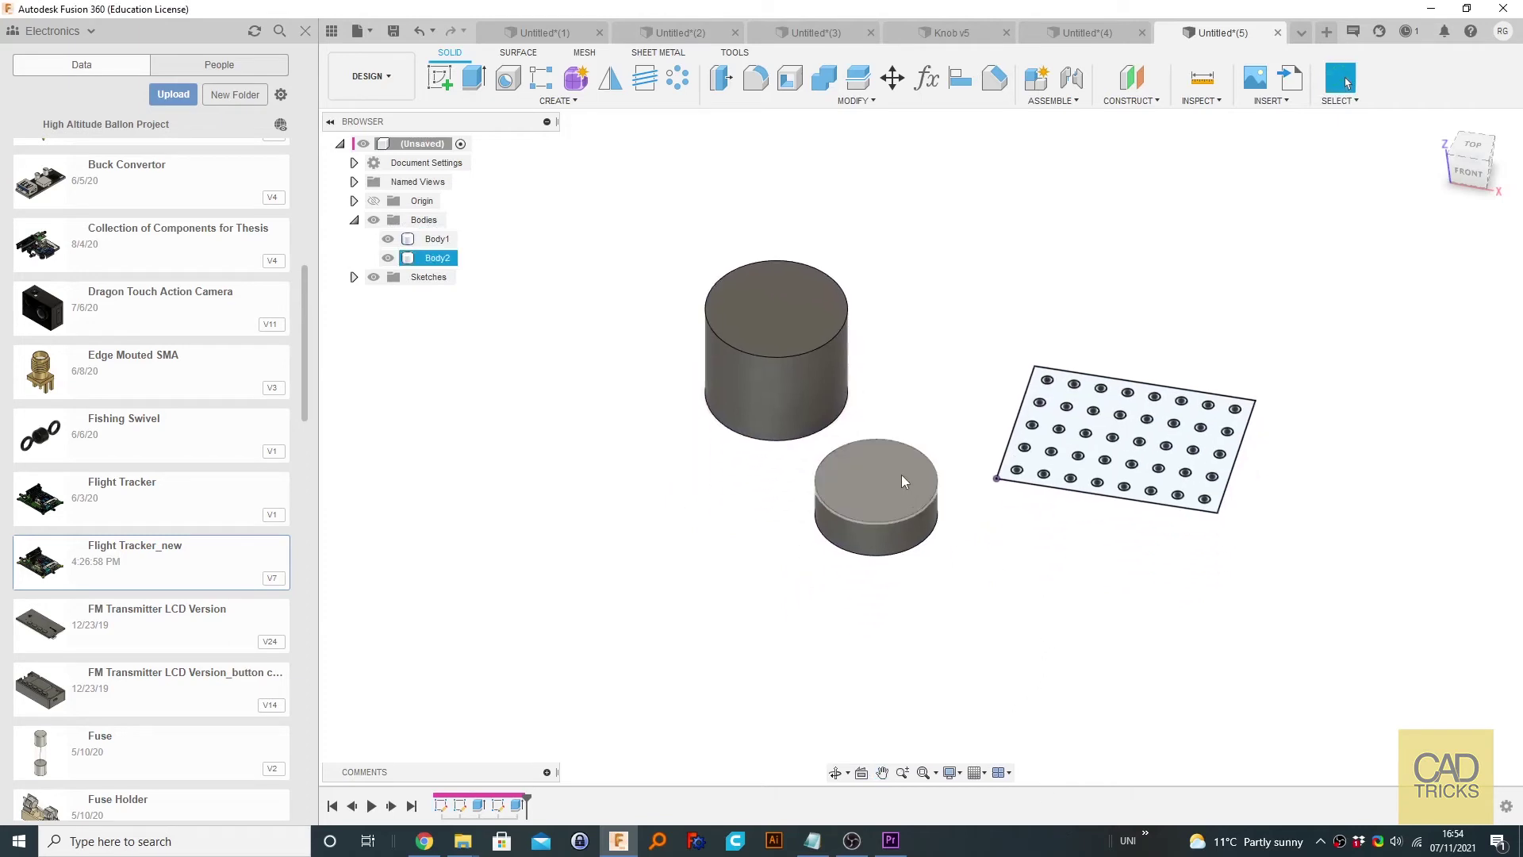
- Select the small cylinder's top face, clear it, then select the whole small cylinder body
{"action": "left_click", "coordinate": [903, 480]}
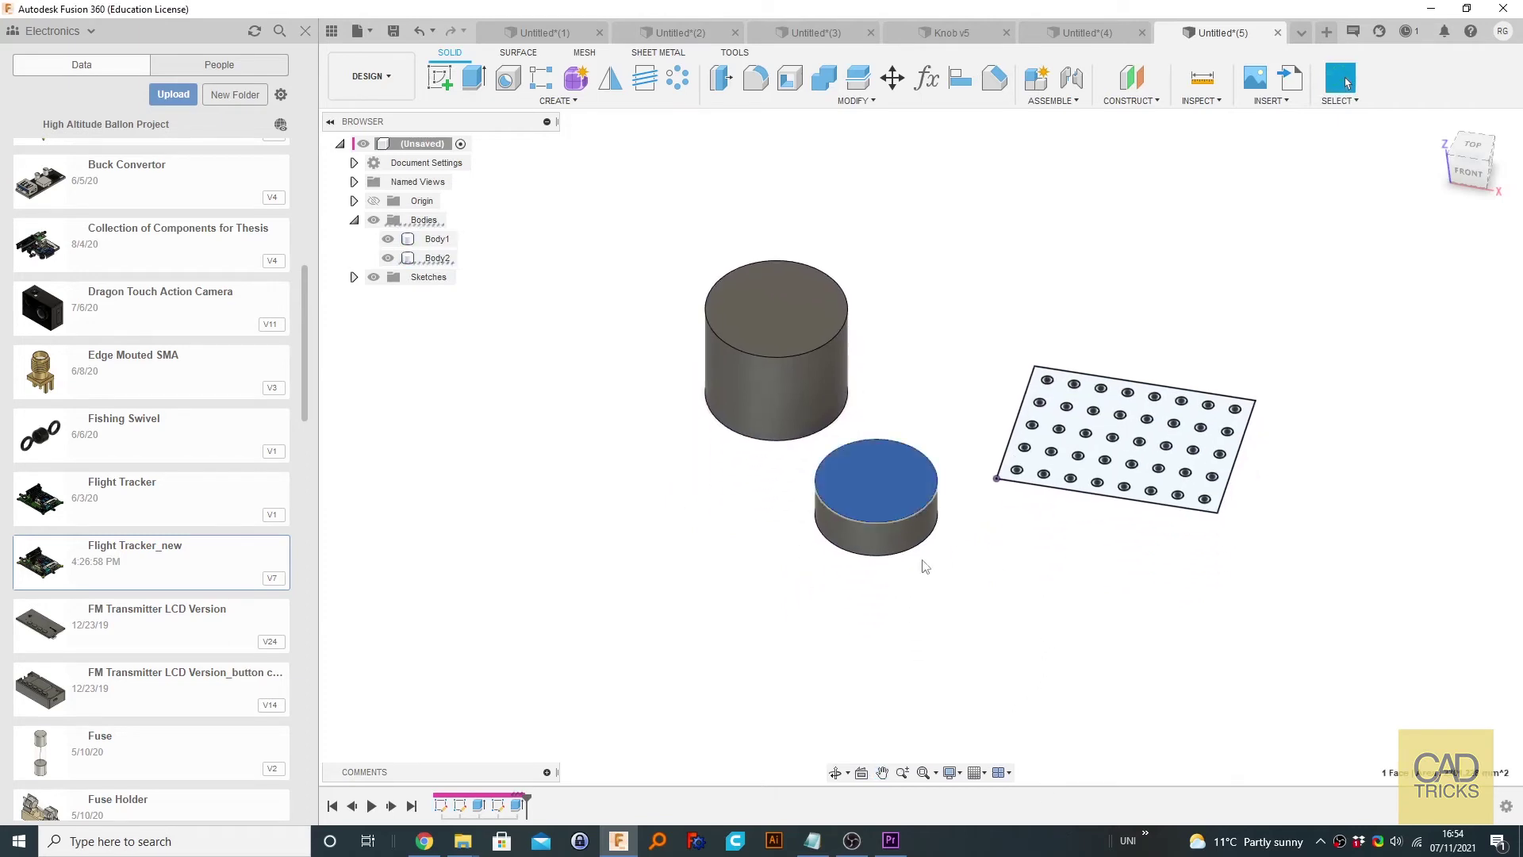
{"action": "left_click", "coordinate": [948, 504]}
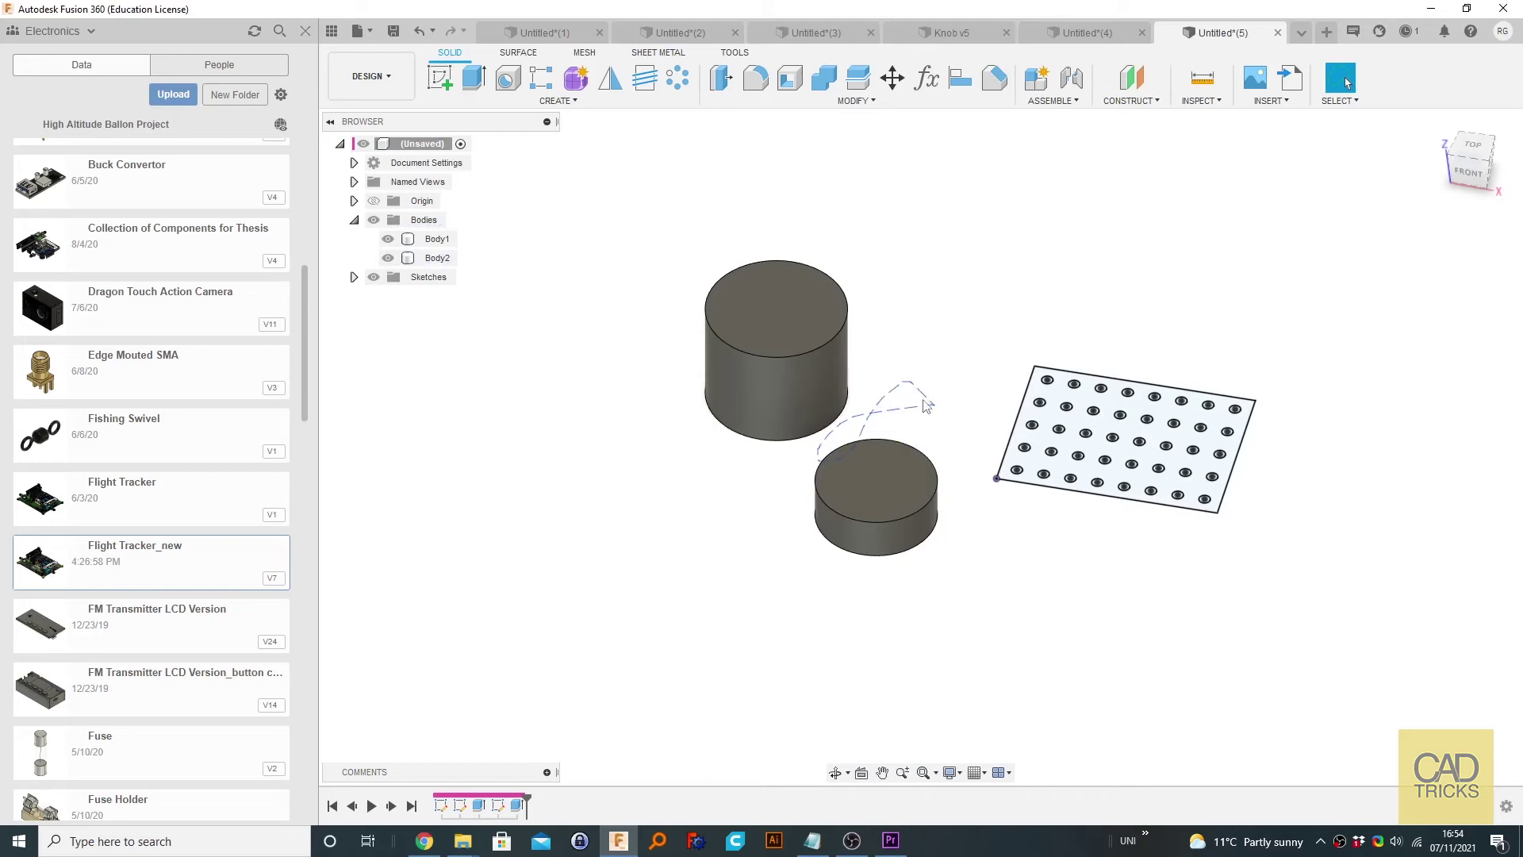
{"action": "left_click", "coordinate": [919, 466]}
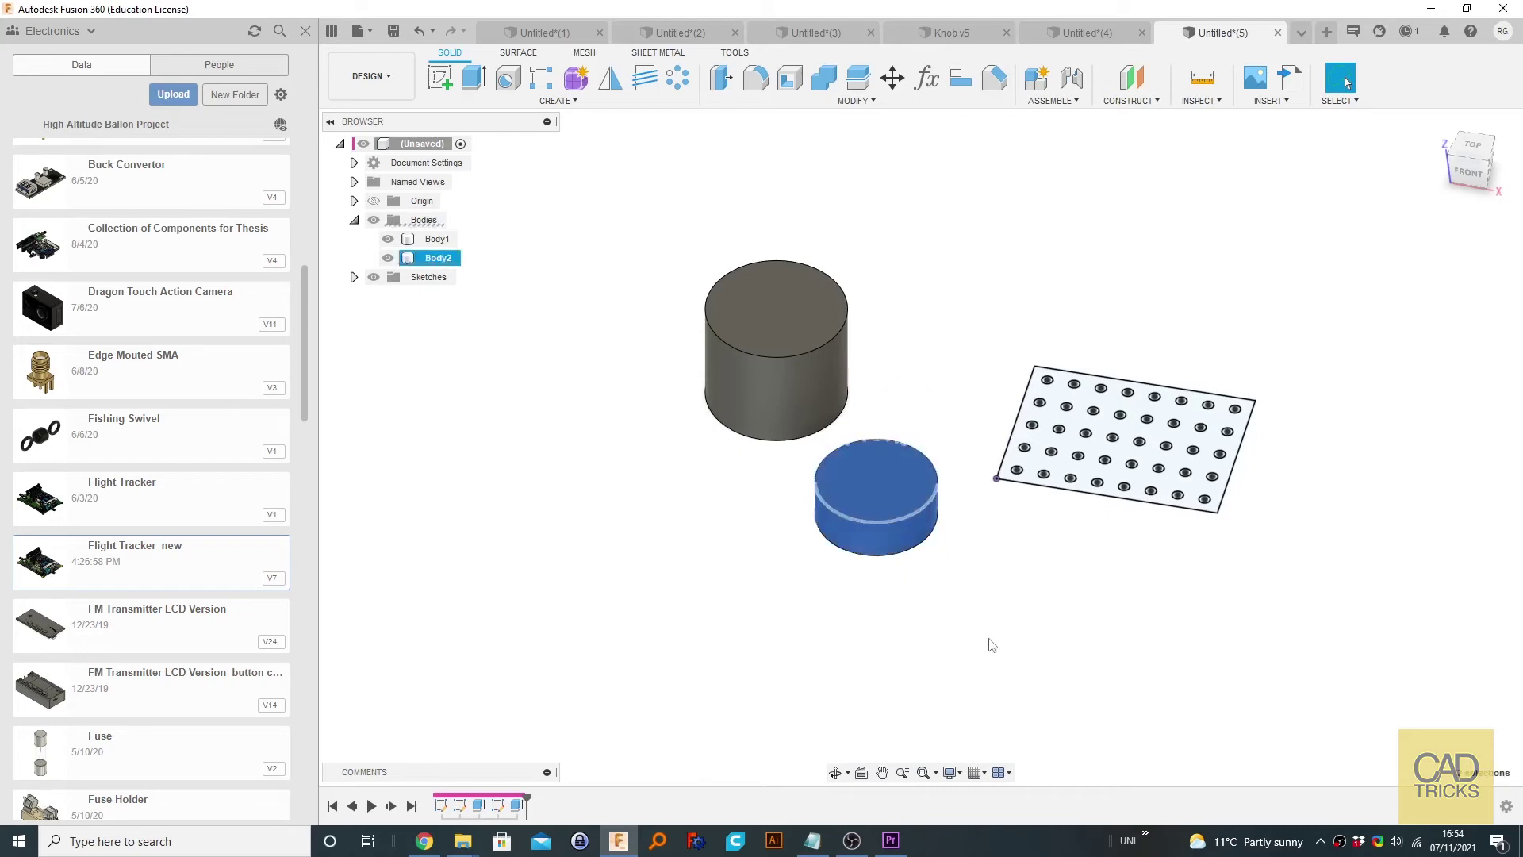
{"action": "left_click", "coordinate": [1338, 101]}
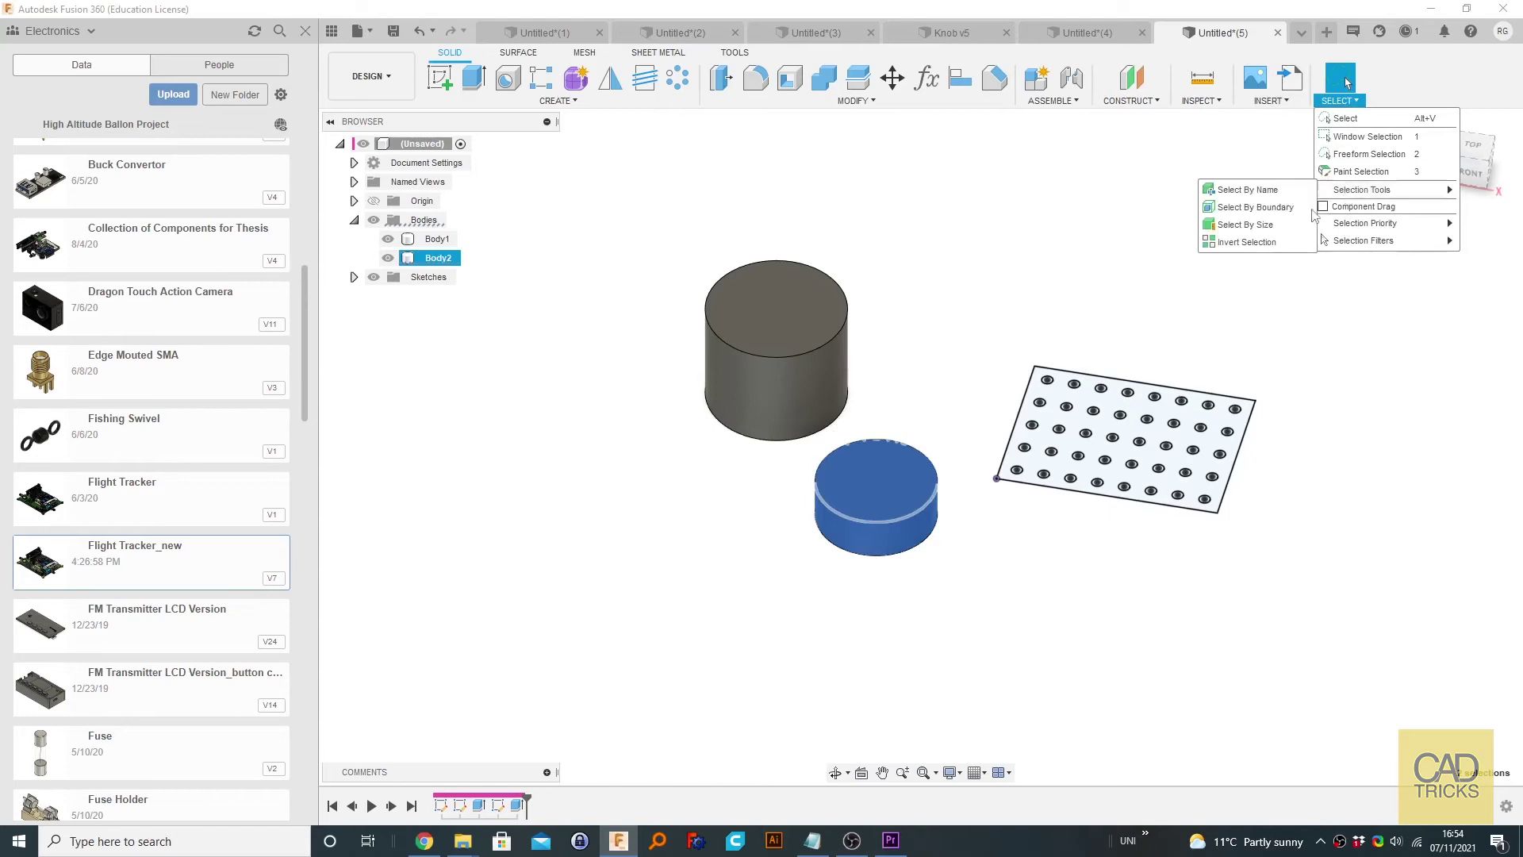
- Invert the selection onto the tall cylinder, then pick the short cylinder's top face and clear it
{"action": "left_click", "coordinate": [1249, 244]}
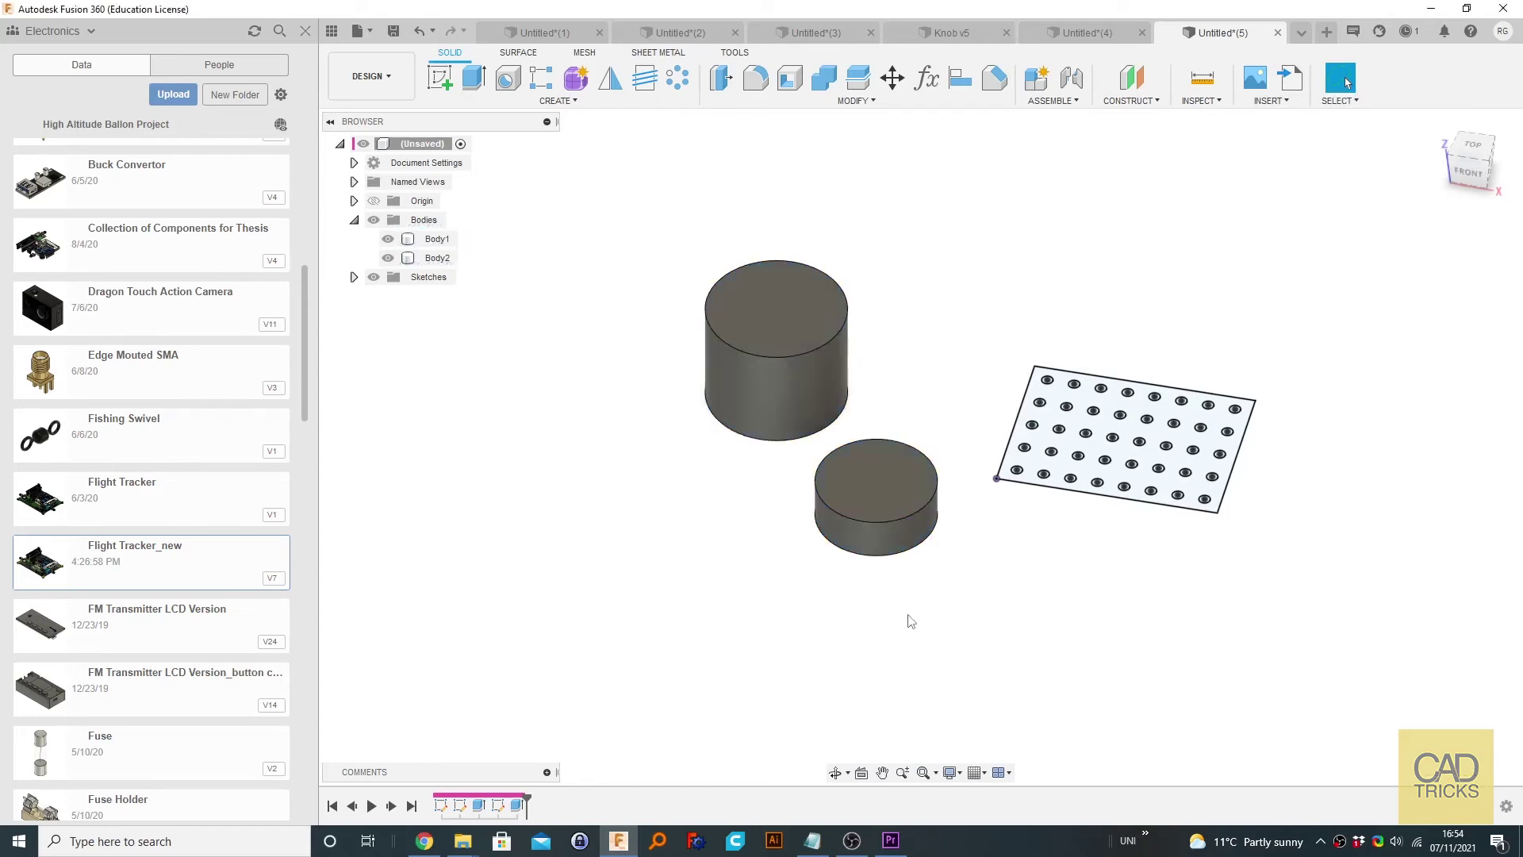
{"action": "left_click", "coordinate": [832, 459]}
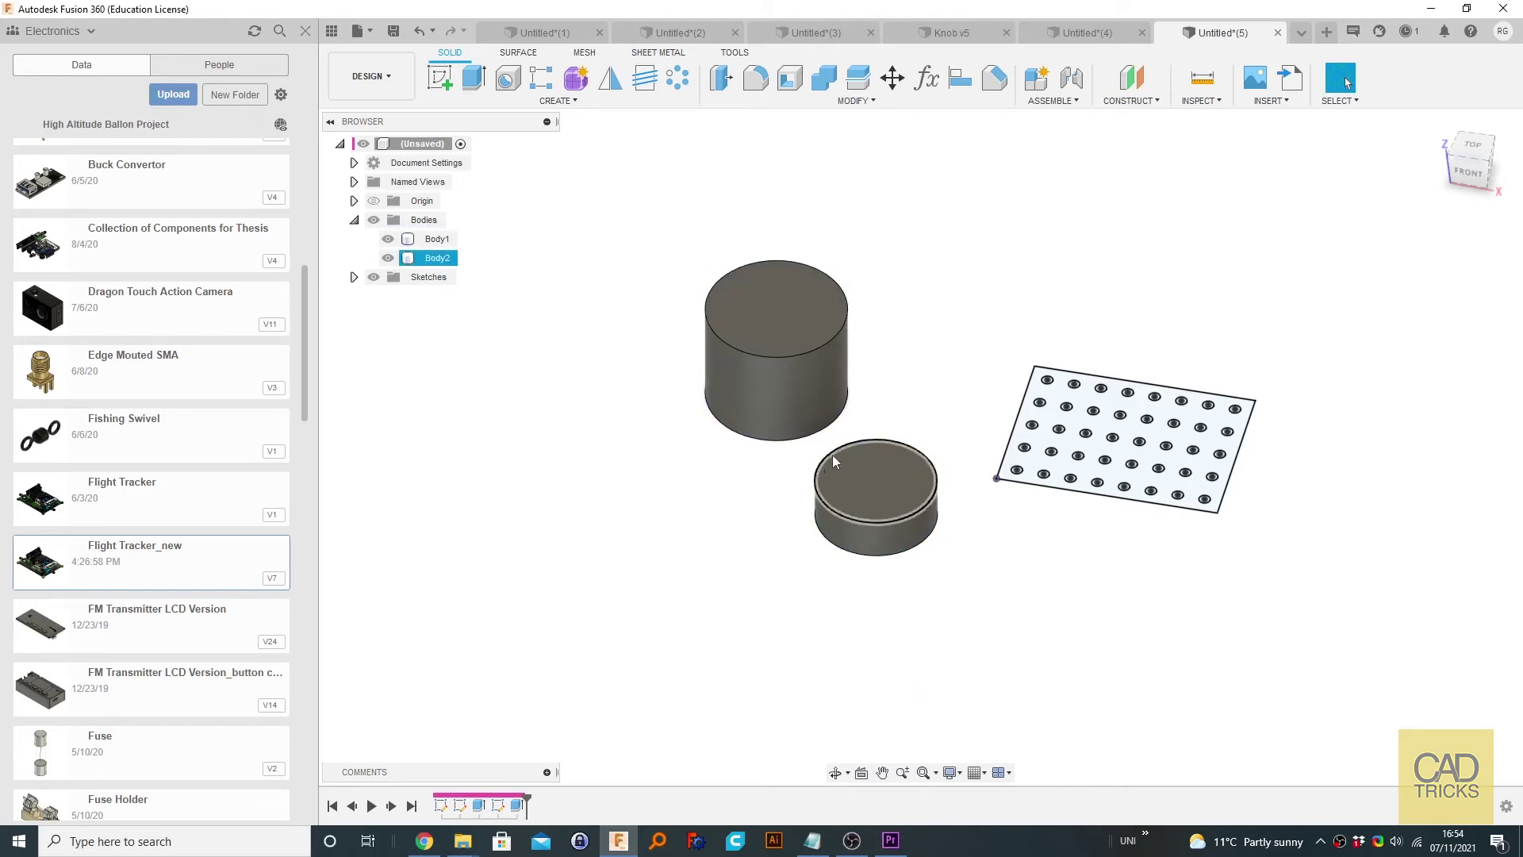
{"action": "left_click", "coordinate": [917, 621]}
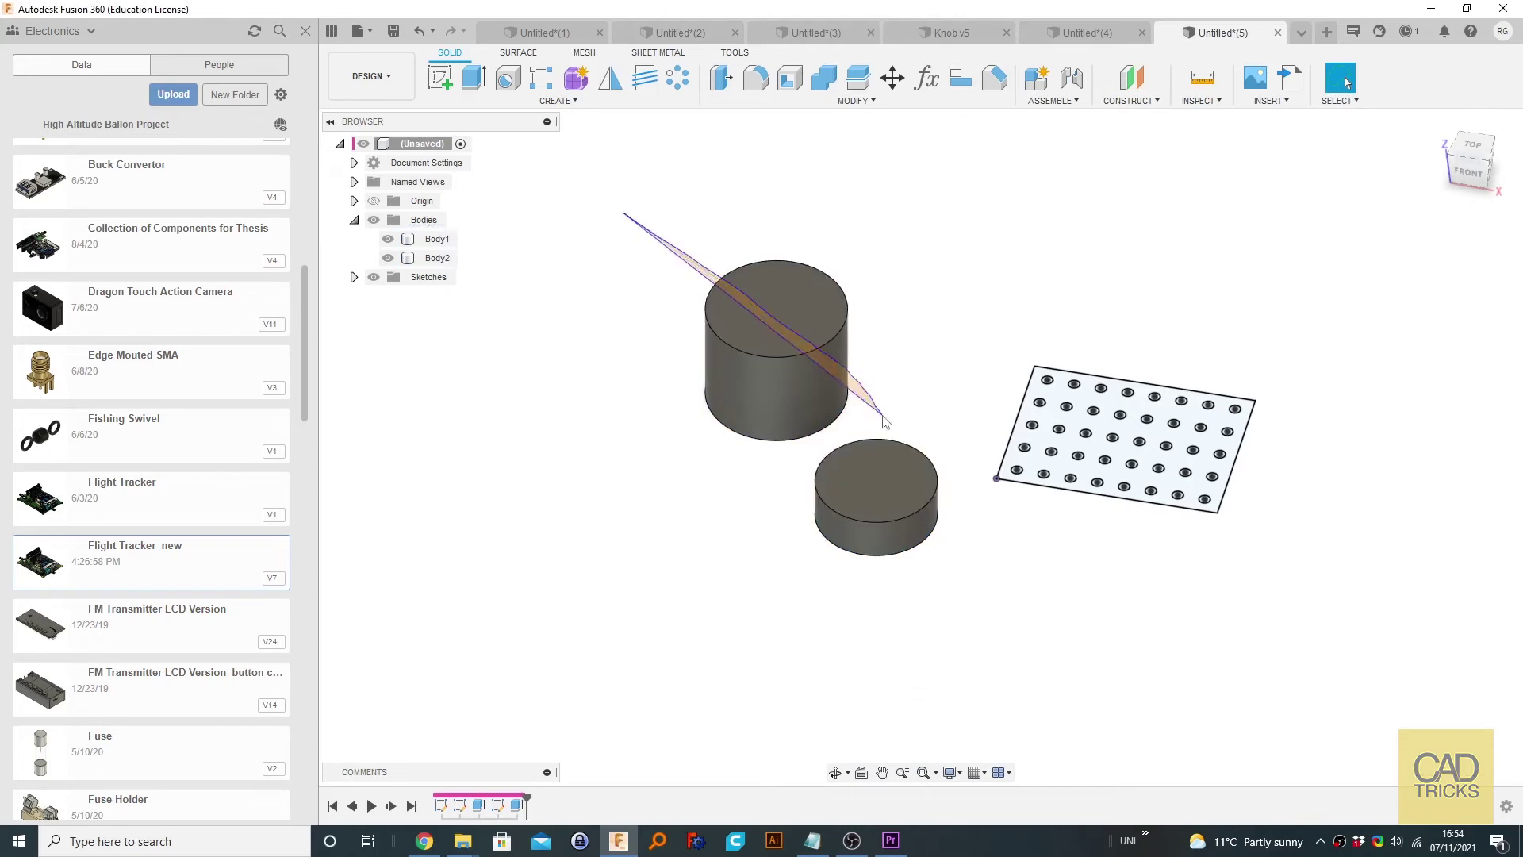
- Lasso the tall cylinder and invert the selection onto the short cylinder
{"action": "mouse_move", "coordinate": [639, 218]}
{"action": "left_mouse_down"}
{"action": "mouse_move", "coordinate": [712, 443]}
{"action": "mouse_move", "coordinate": [811, 444]}
{"action": "mouse_move", "coordinate": [864, 413]}
{"action": "mouse_move", "coordinate": [892, 263]}
{"action": "mouse_move", "coordinate": [734, 207]}
{"action": "left_mouse_up"}
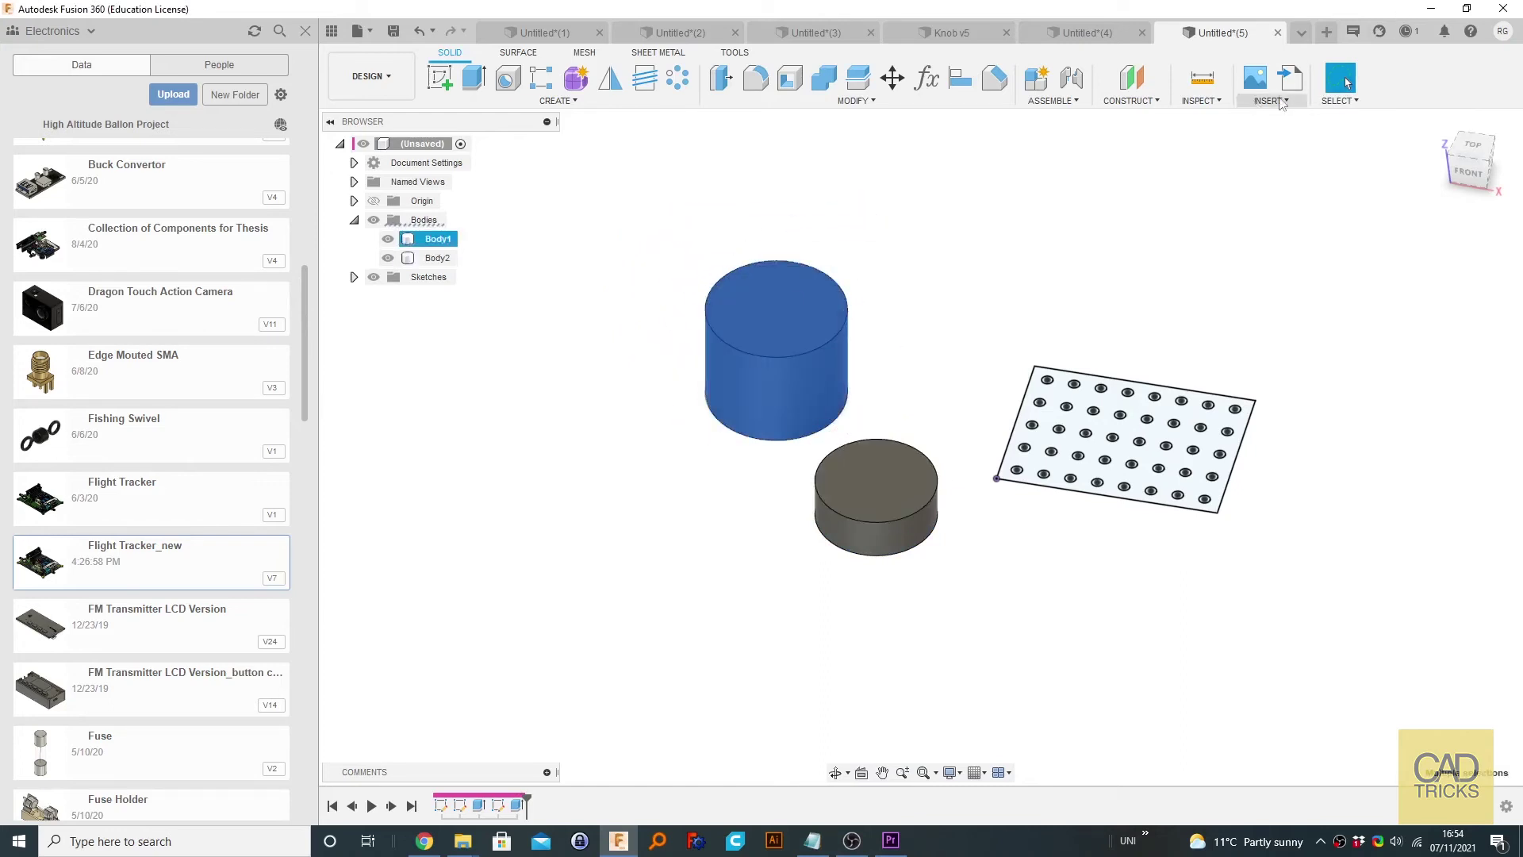
{"action": "left_click", "coordinate": [1337, 100]}
{"action": "mouse_move", "coordinate": [1372, 225]}
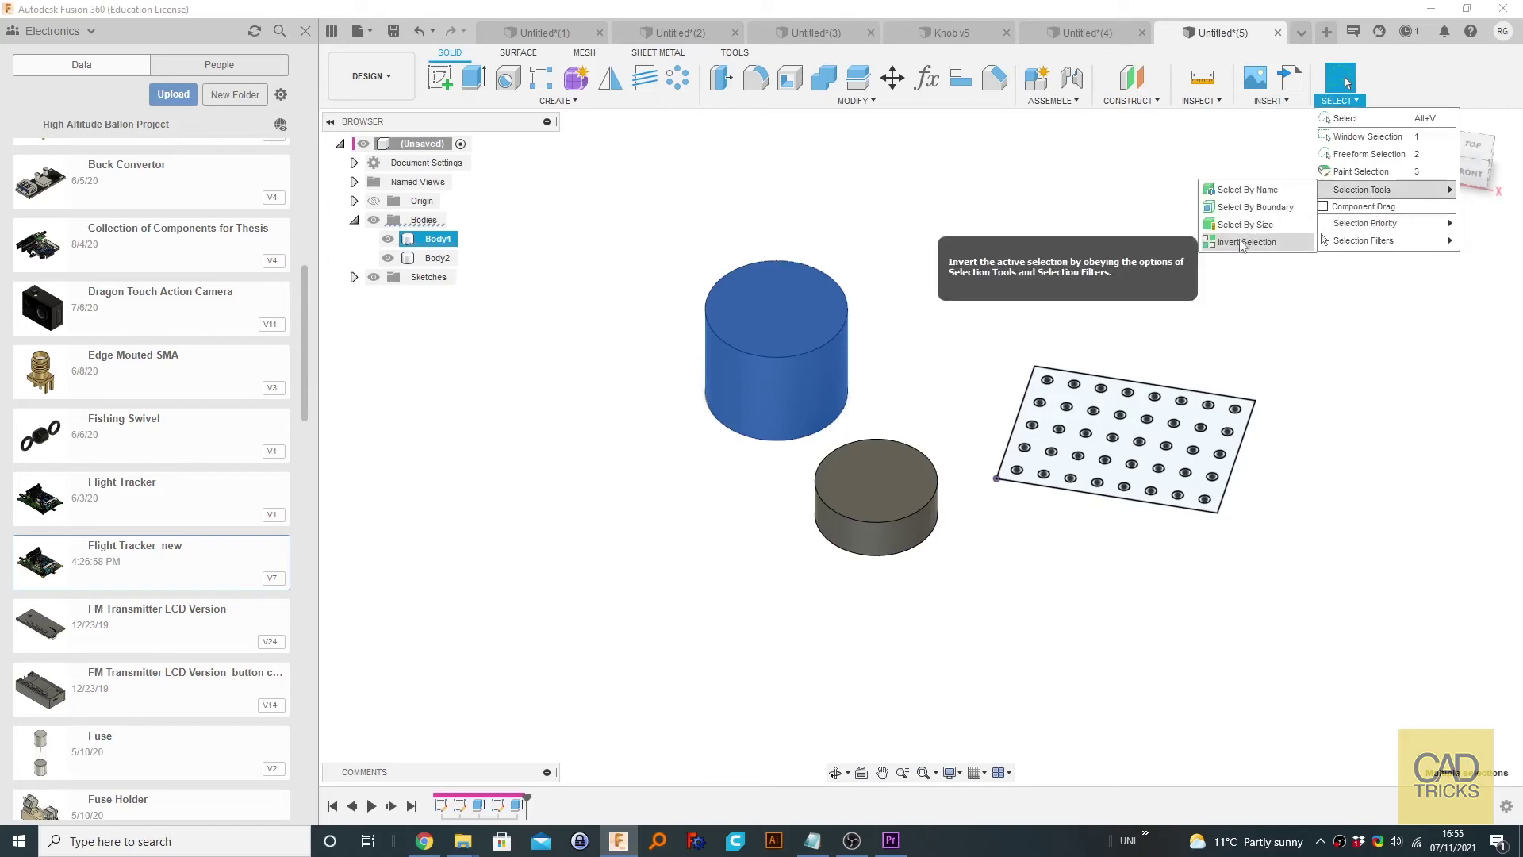
{"action": "left_click", "coordinate": [1243, 246]}
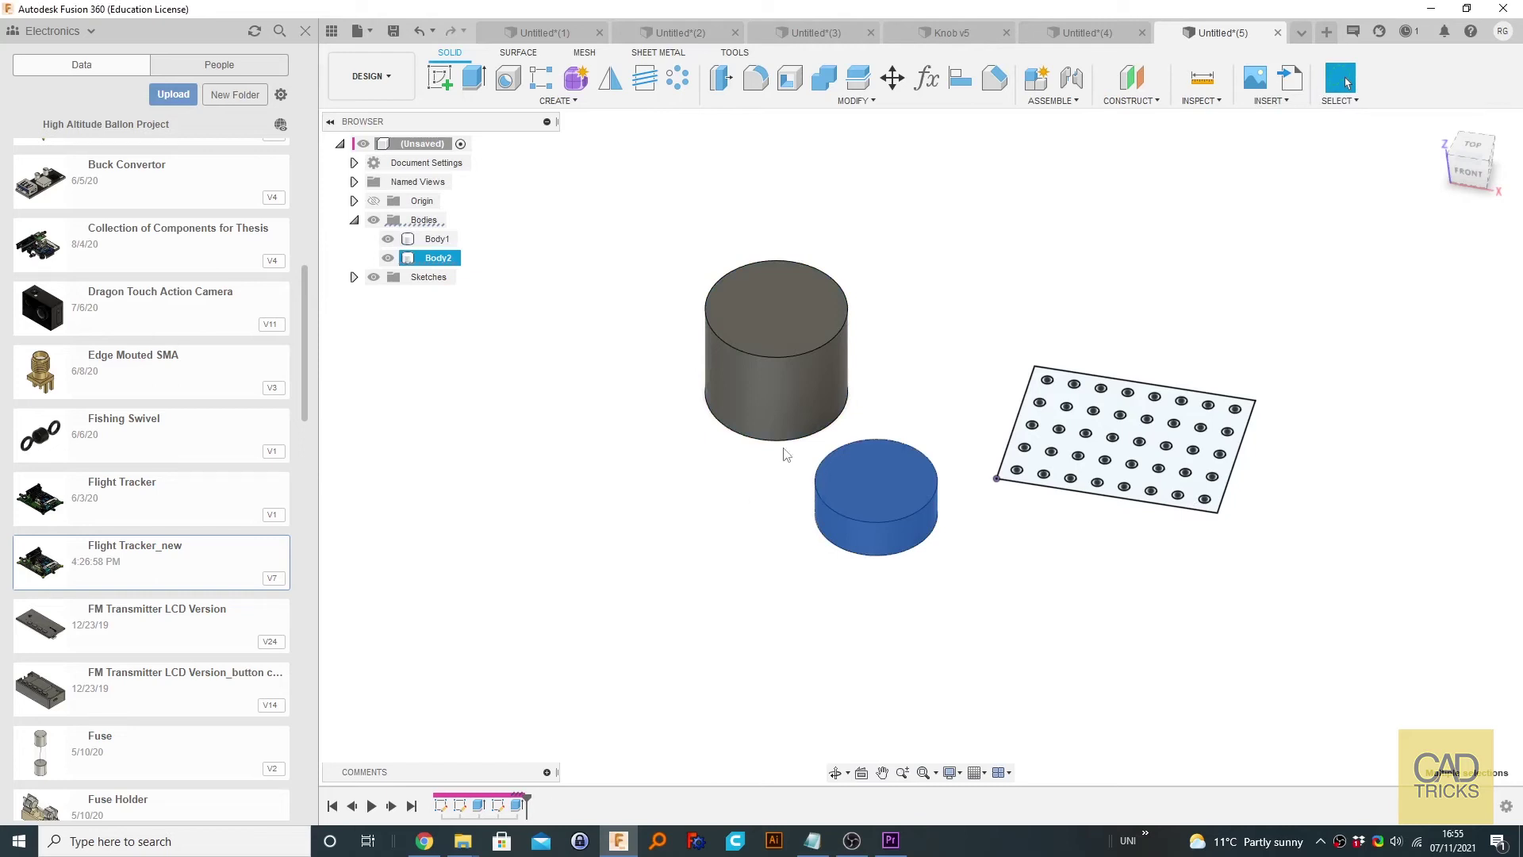
- Add and remove the tall cylinder, then deselect the short cylinder
{"action": "left_click", "coordinate": [753, 352]}
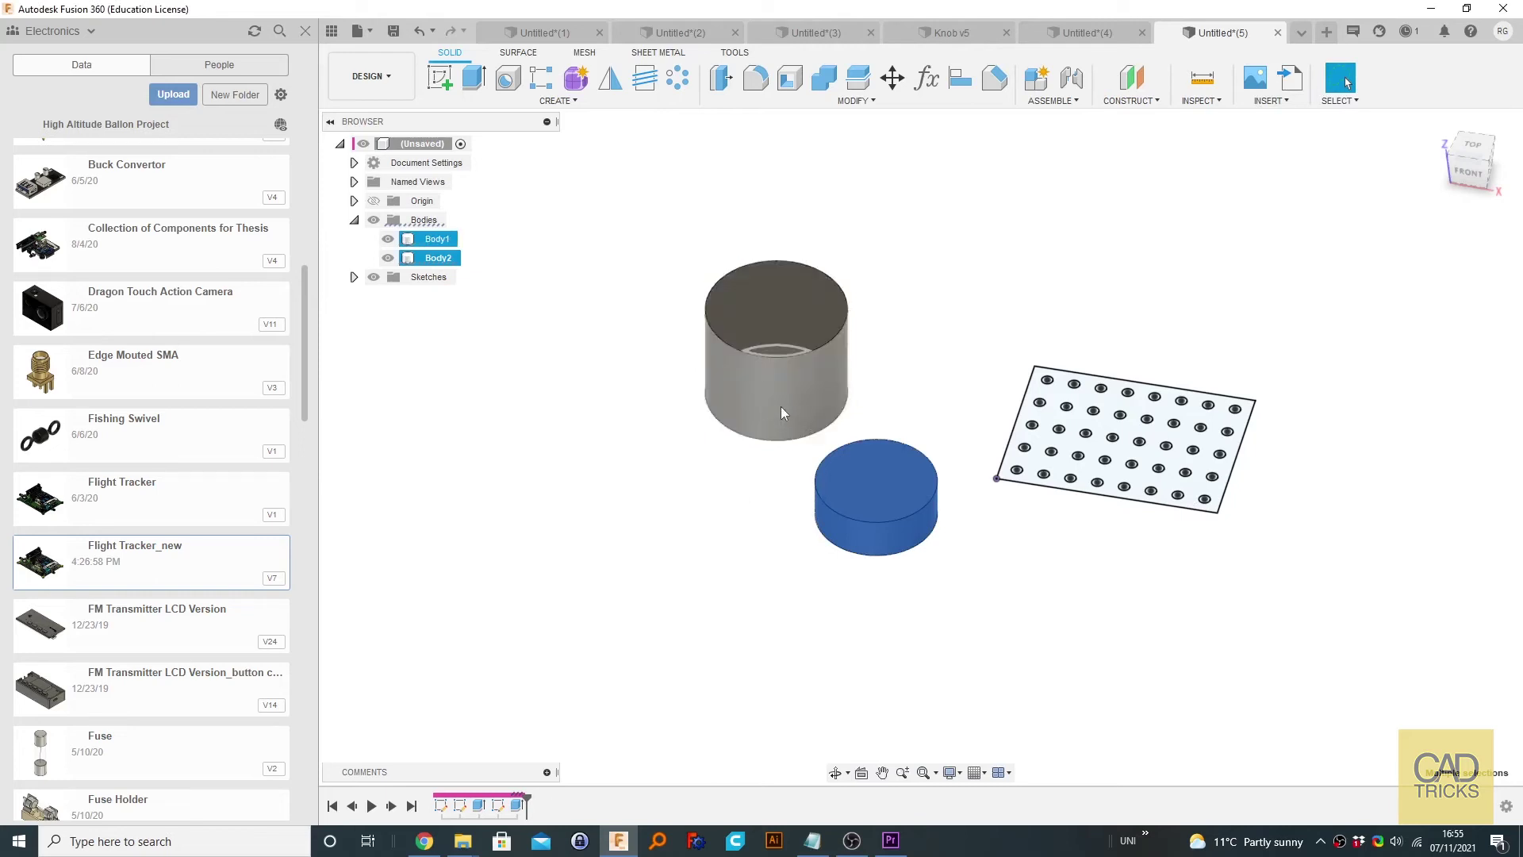
{"action": "left_click", "coordinate": [781, 407], "text": "ctrl"}
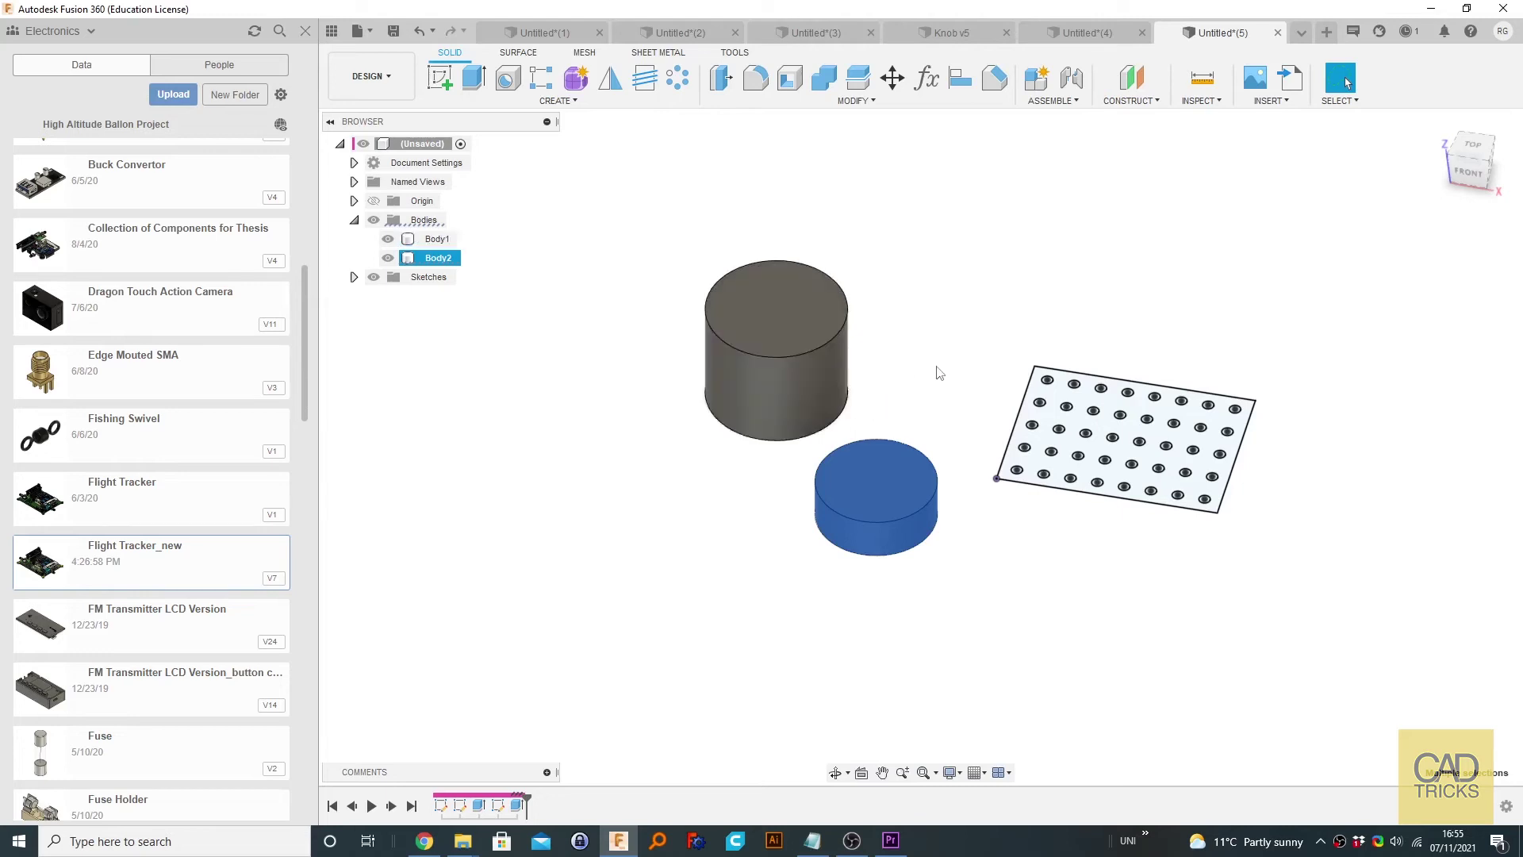
{"action": "left_click", "coordinate": [1000, 321]}
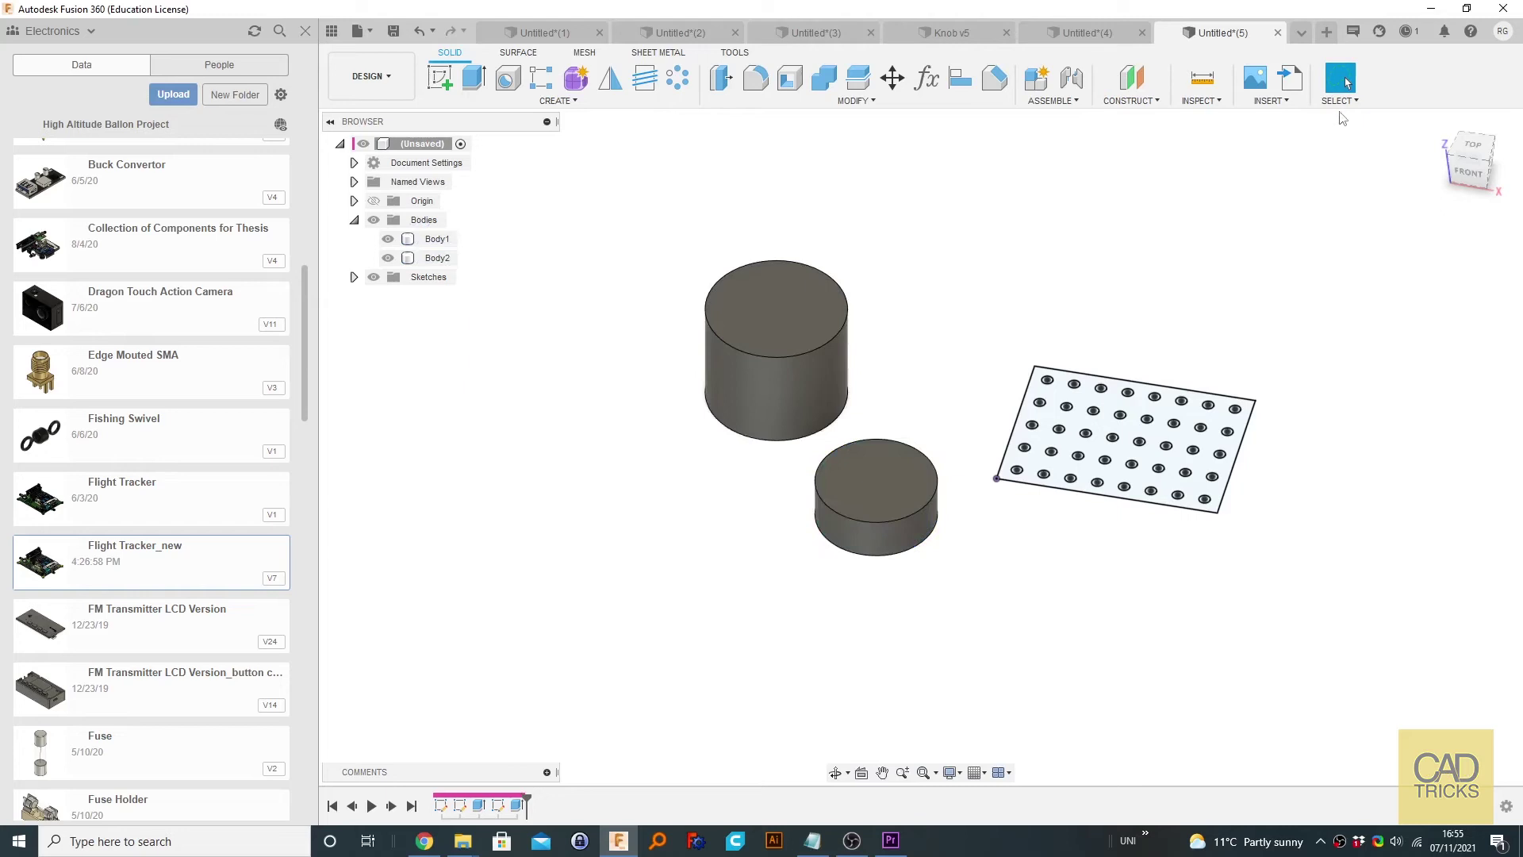
{"action": "left_click", "coordinate": [1338, 101]}
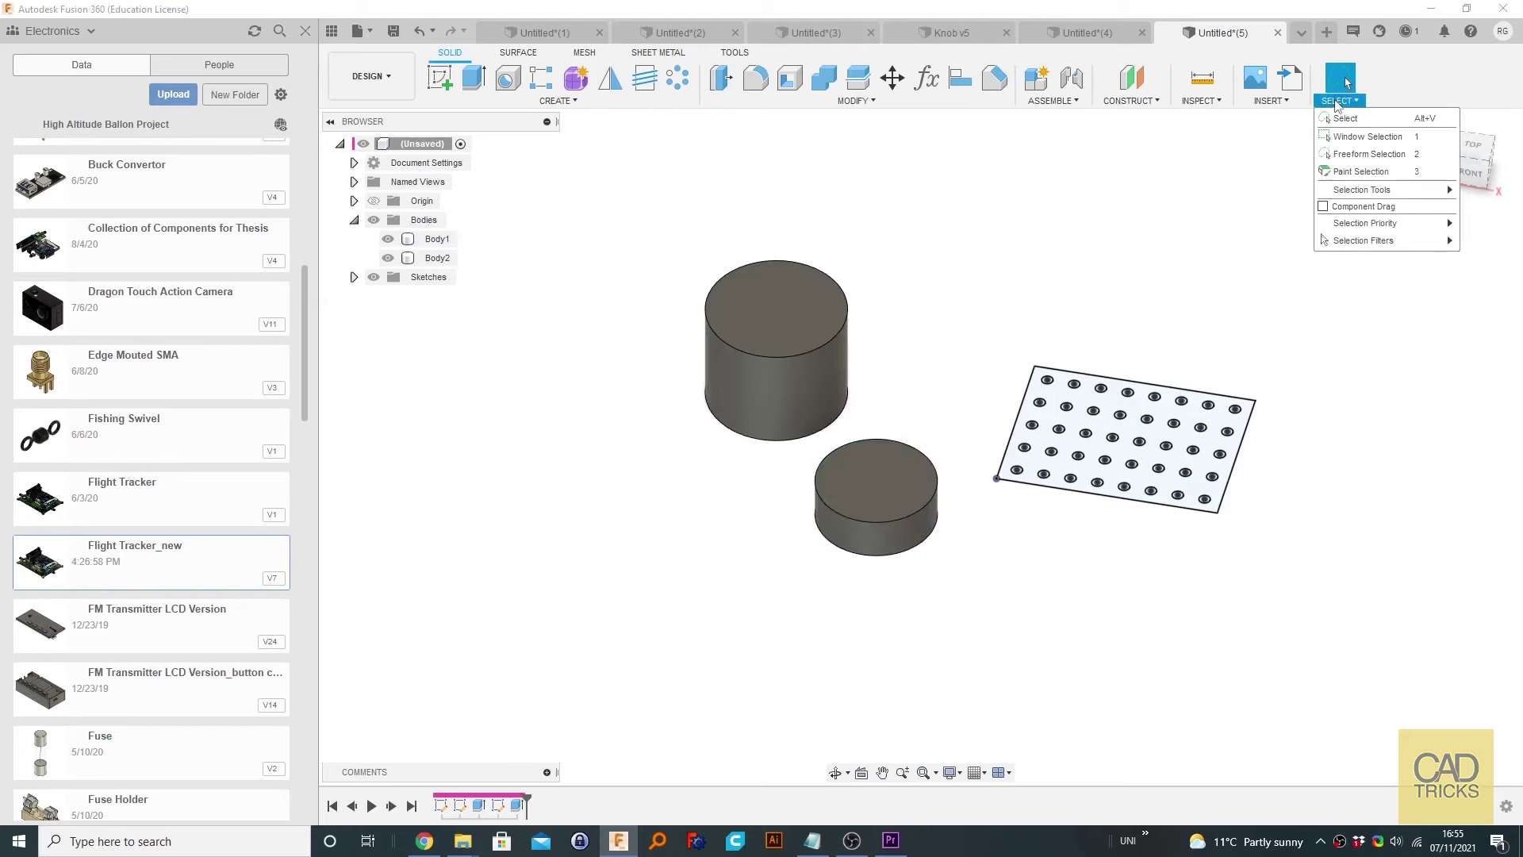
- Switch to Face Priority, pick individual cylinder faces, then clear the face selection
{"action": "mouse_move", "coordinate": [1385, 226]}
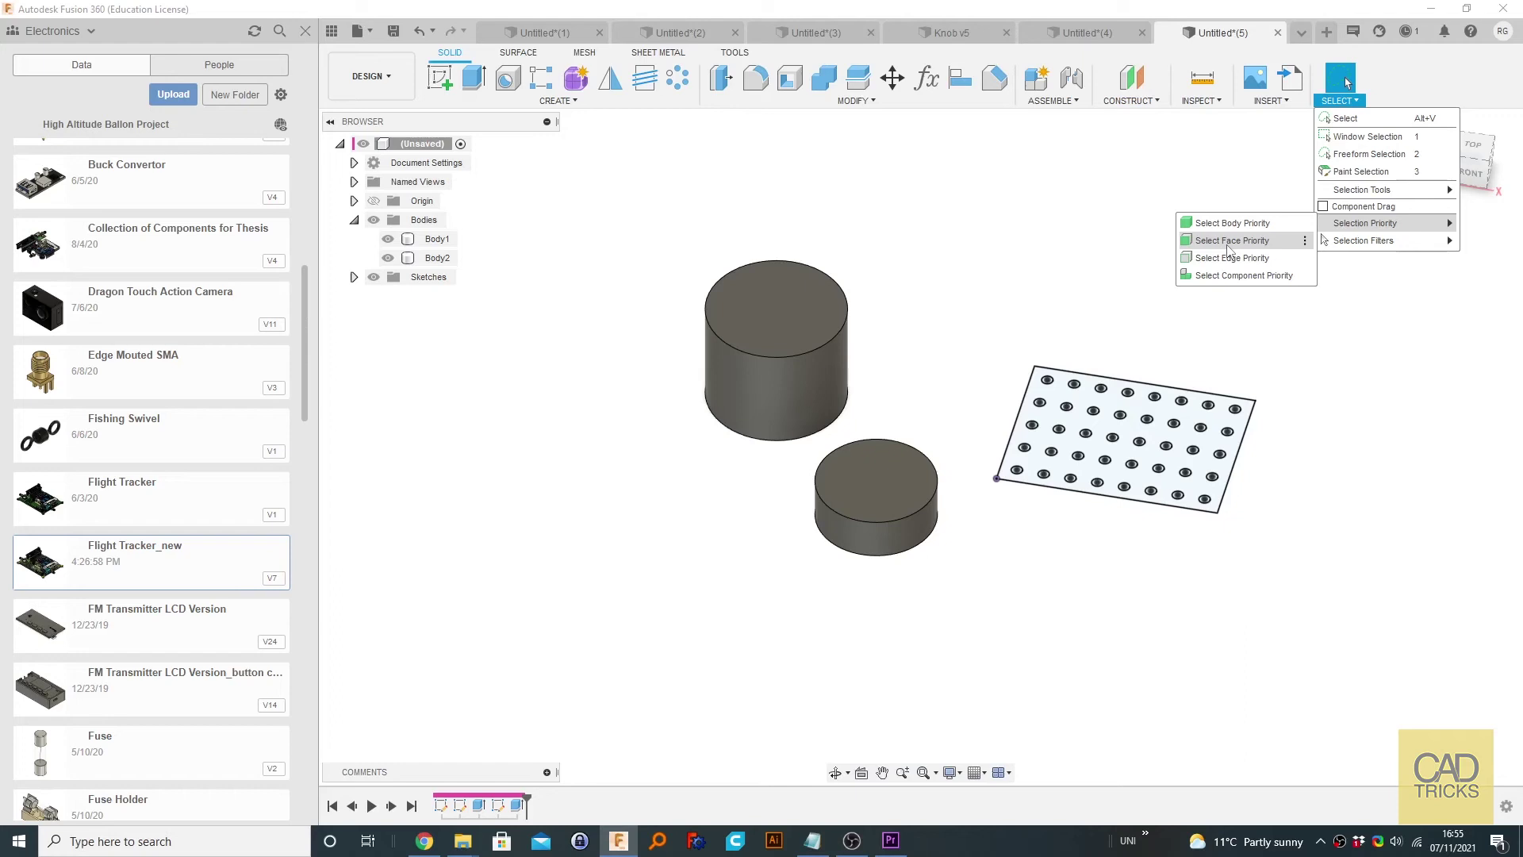
{"action": "left_click", "coordinate": [1228, 247]}
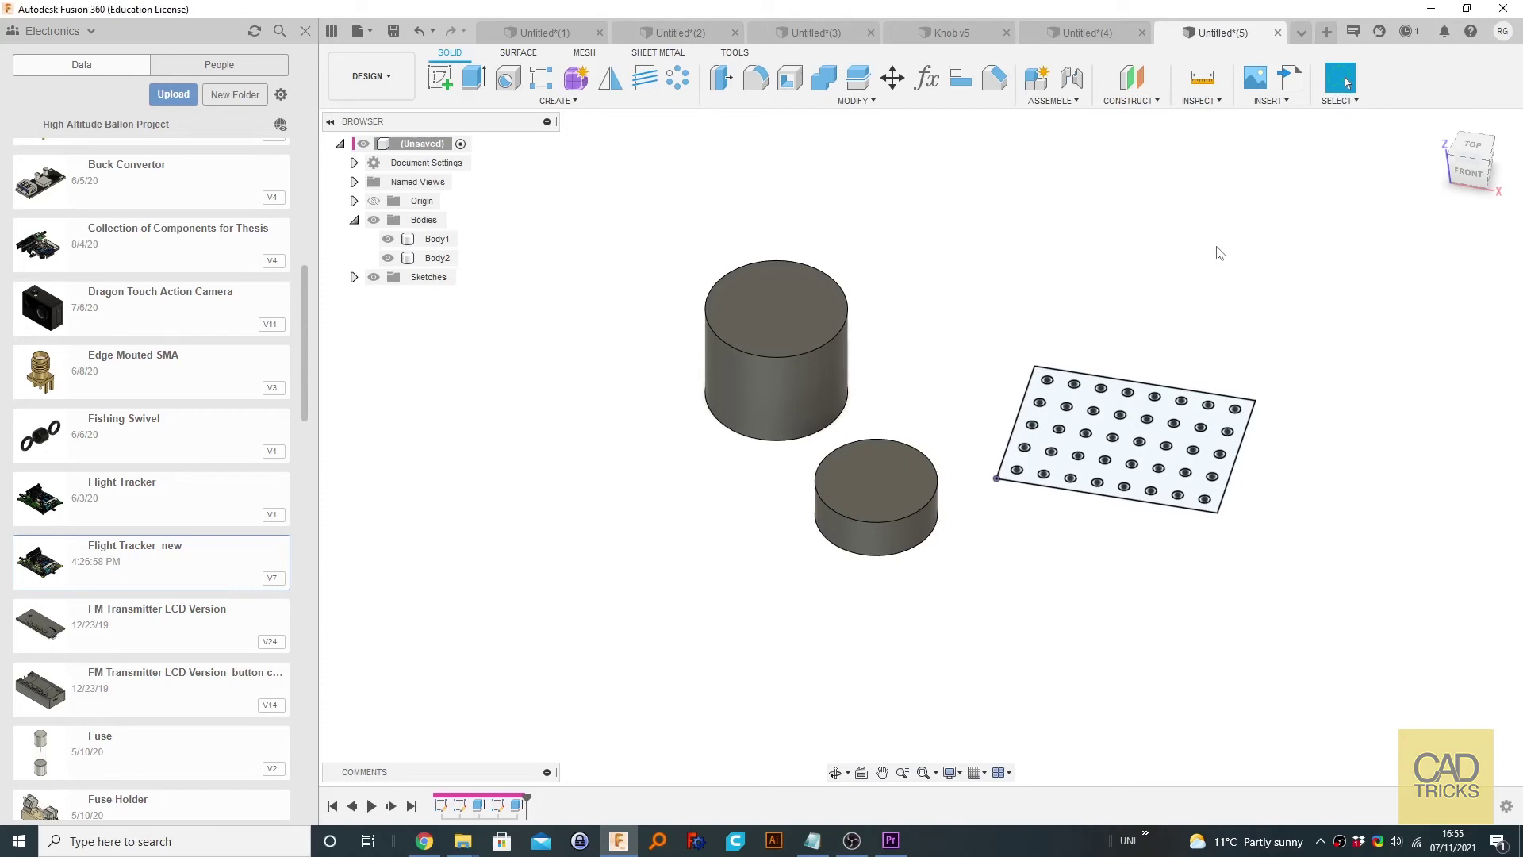
{"action": "left_click", "coordinate": [808, 337]}
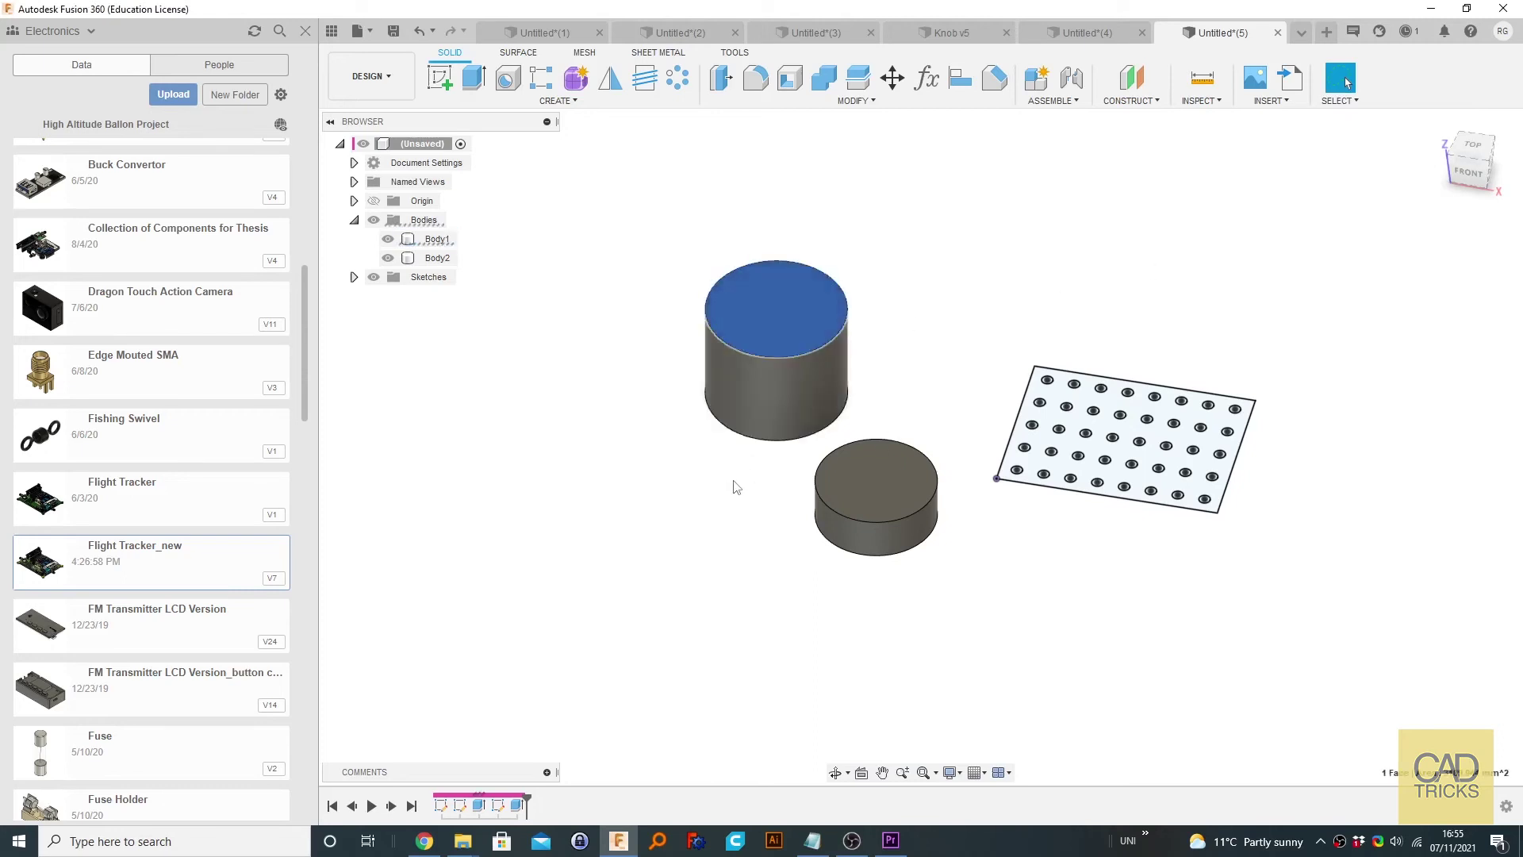
{"action": "left_click", "coordinate": [891, 525]}
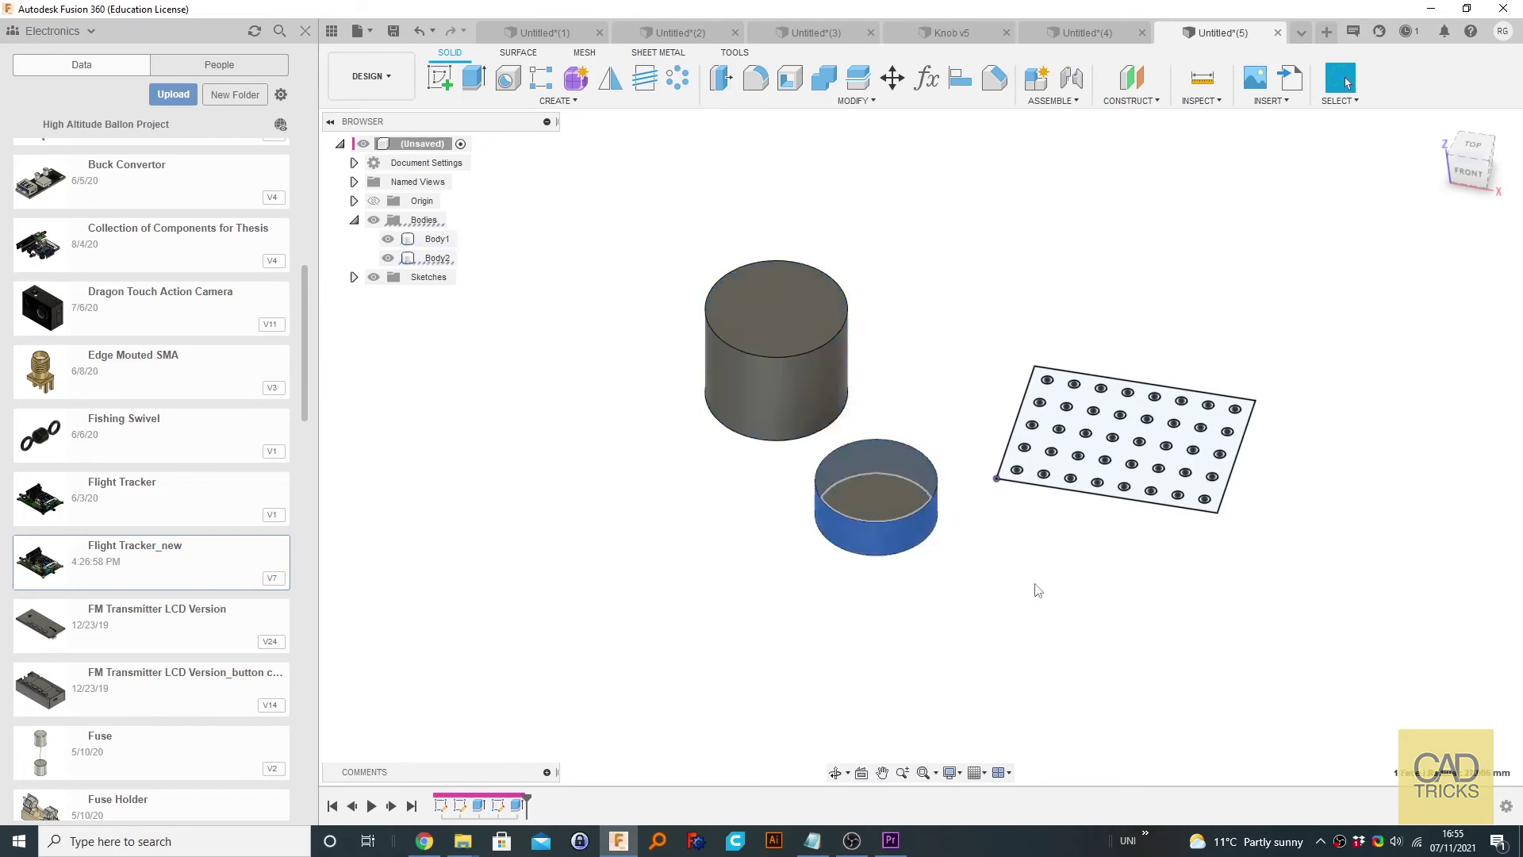
{"action": "left_click", "coordinate": [881, 487]}
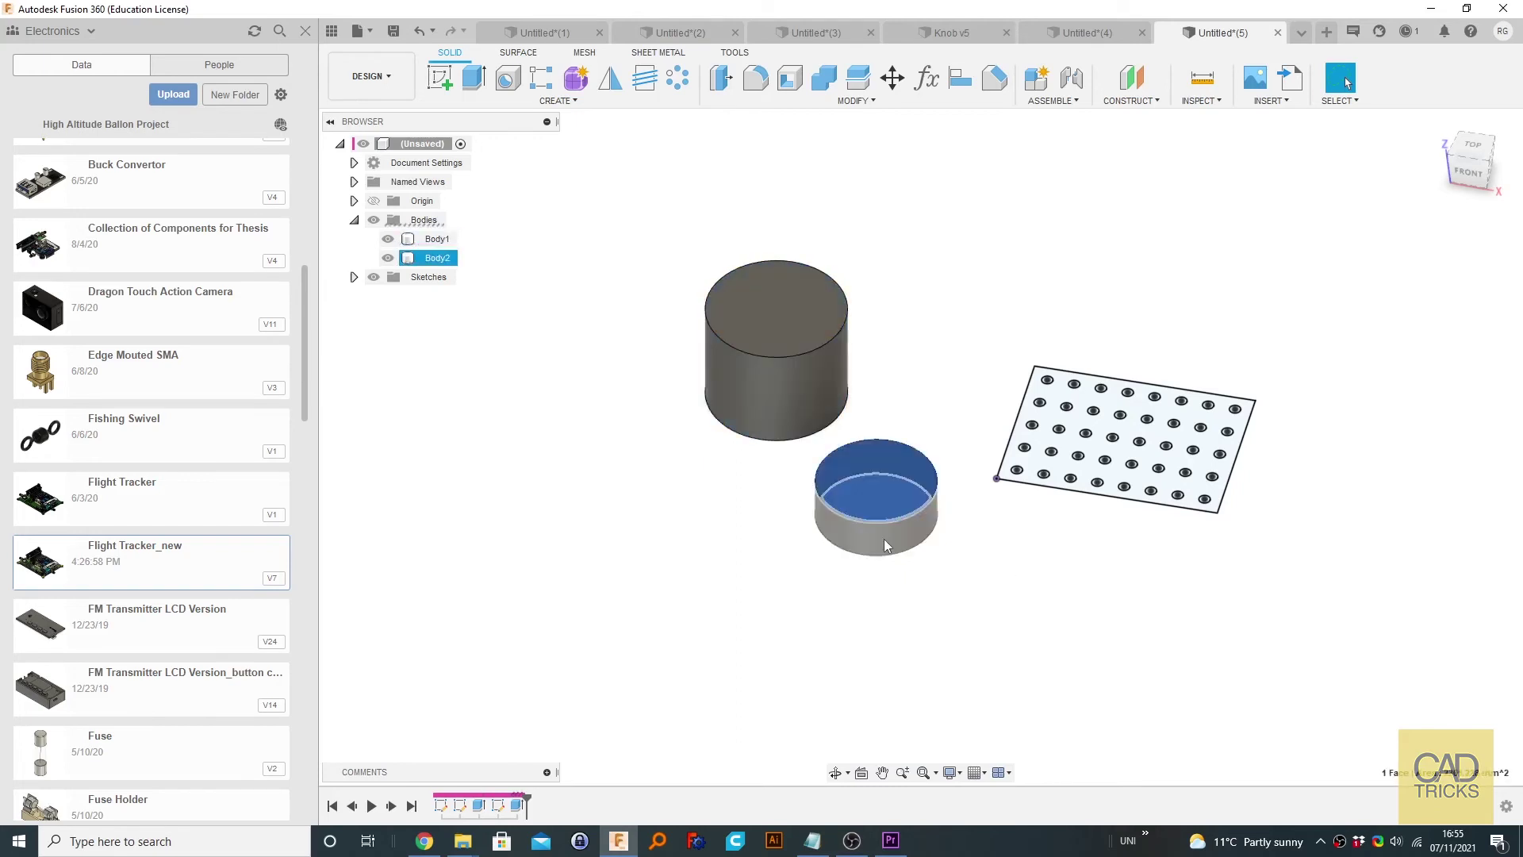
{"action": "key", "text": "Delete"}
- Switch to Body Priority and select each whole cylinder body, then clear the selection
{"action": "left_click", "coordinate": [1339, 101]}
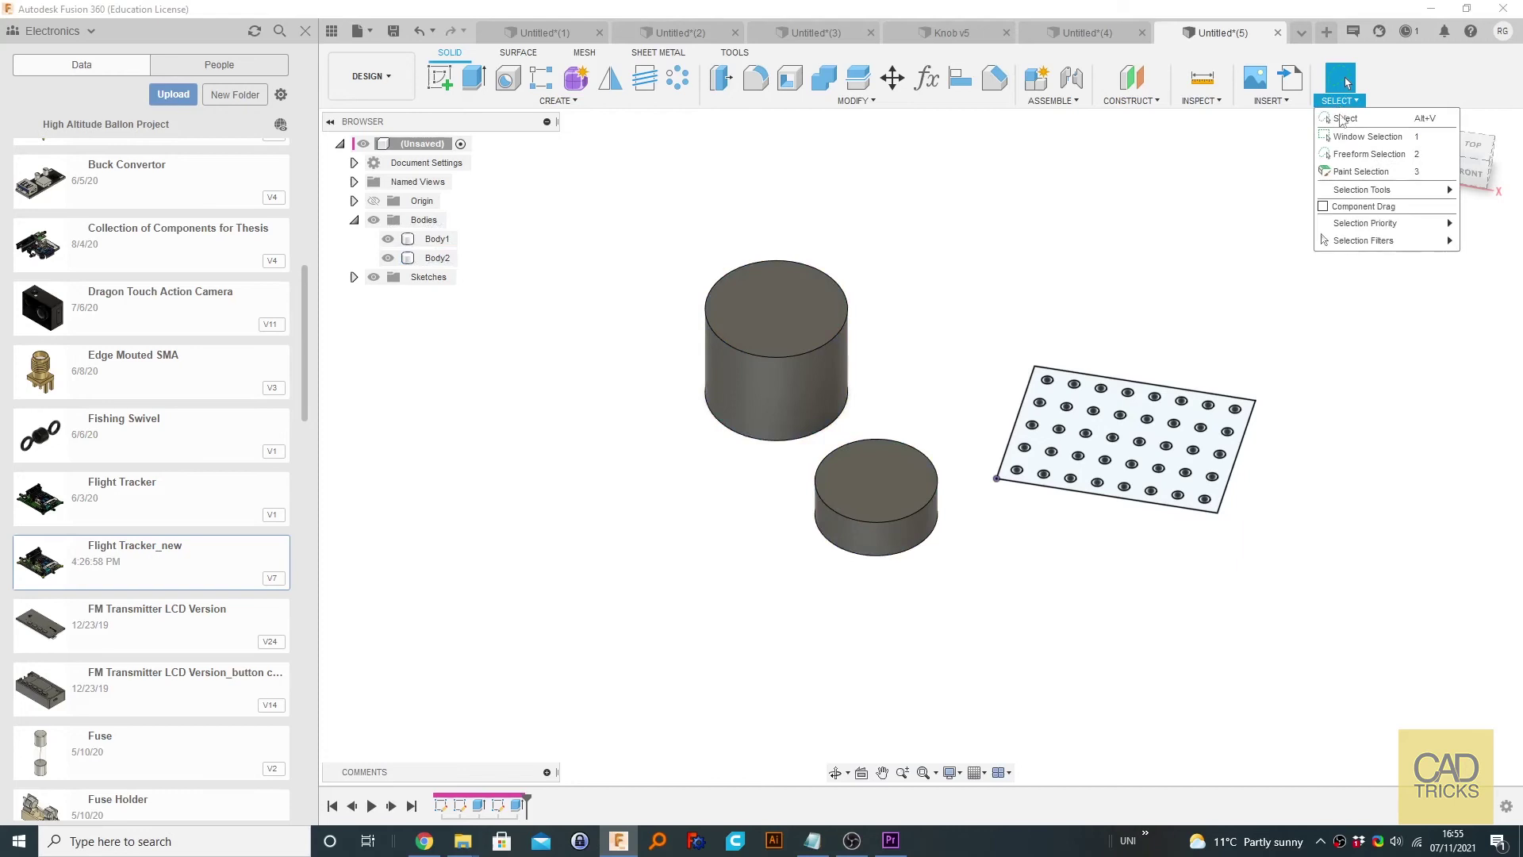
{"action": "mouse_move", "coordinate": [1380, 229]}
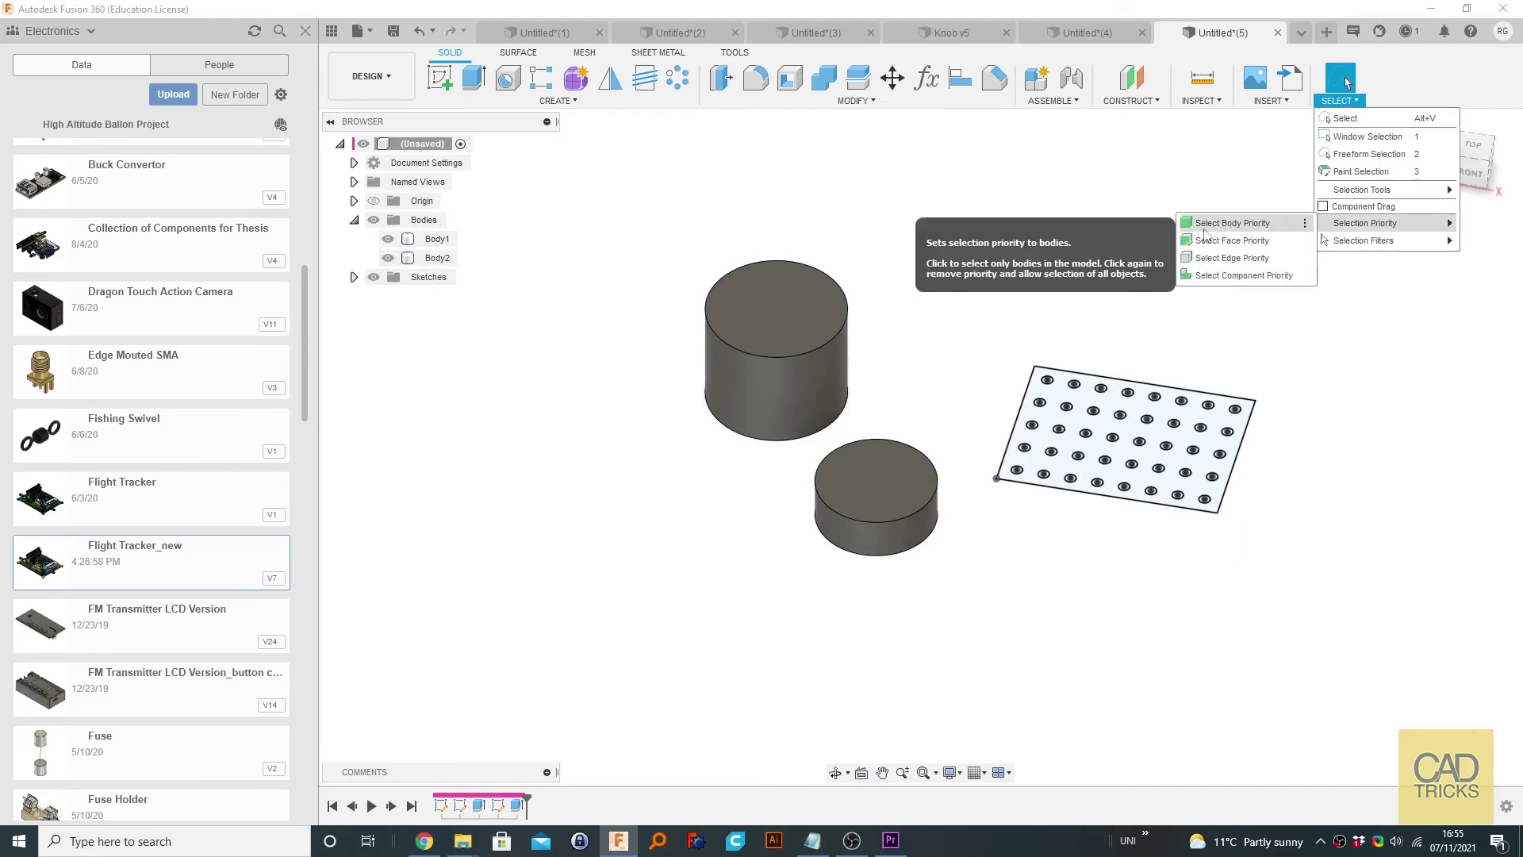
{"action": "left_click", "coordinate": [1251, 226]}
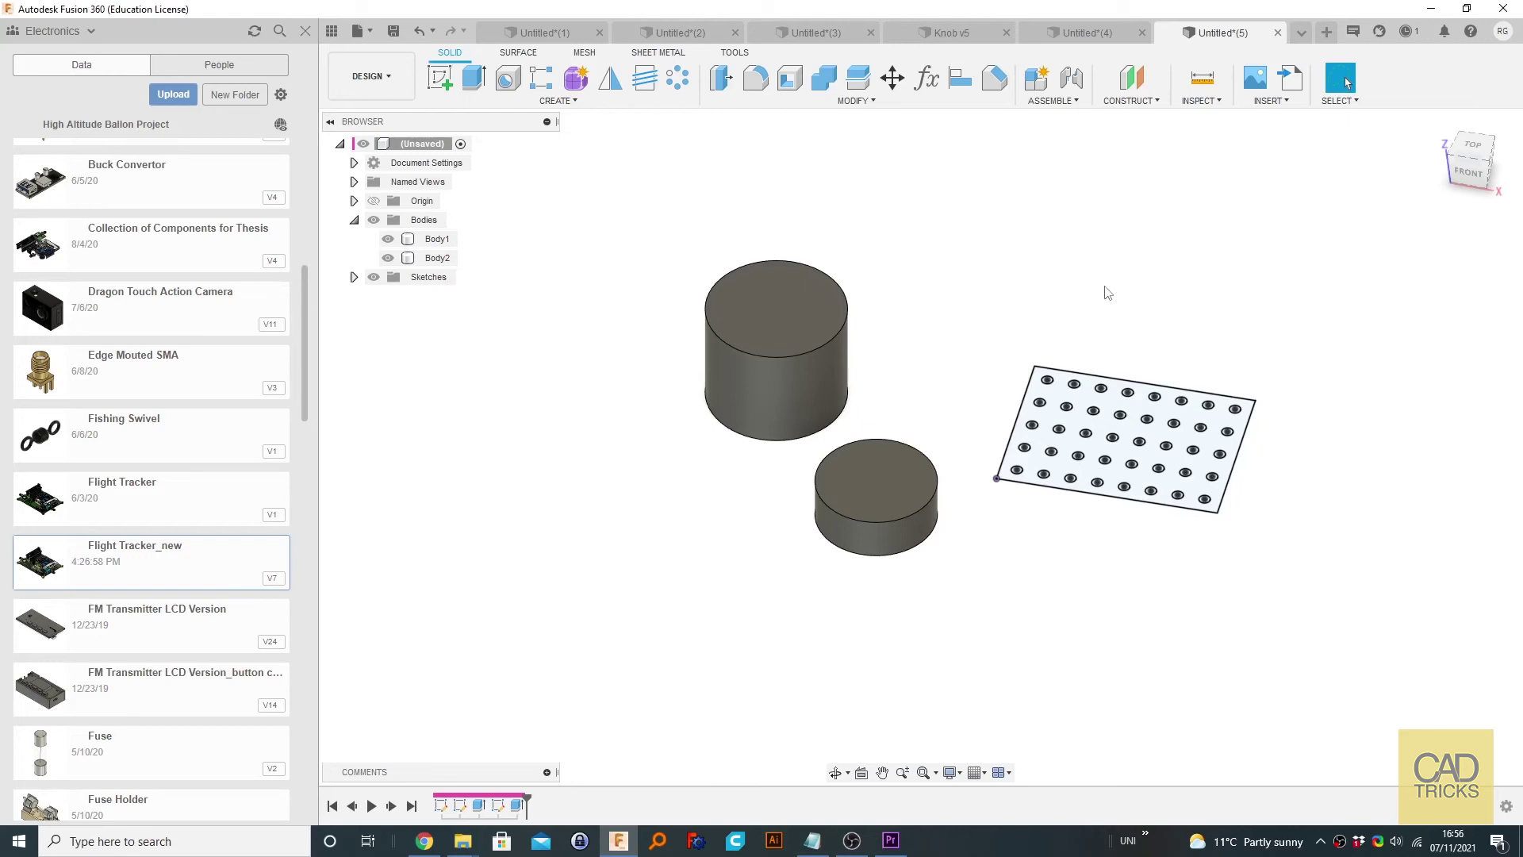
{"action": "left_click", "coordinate": [806, 281]}
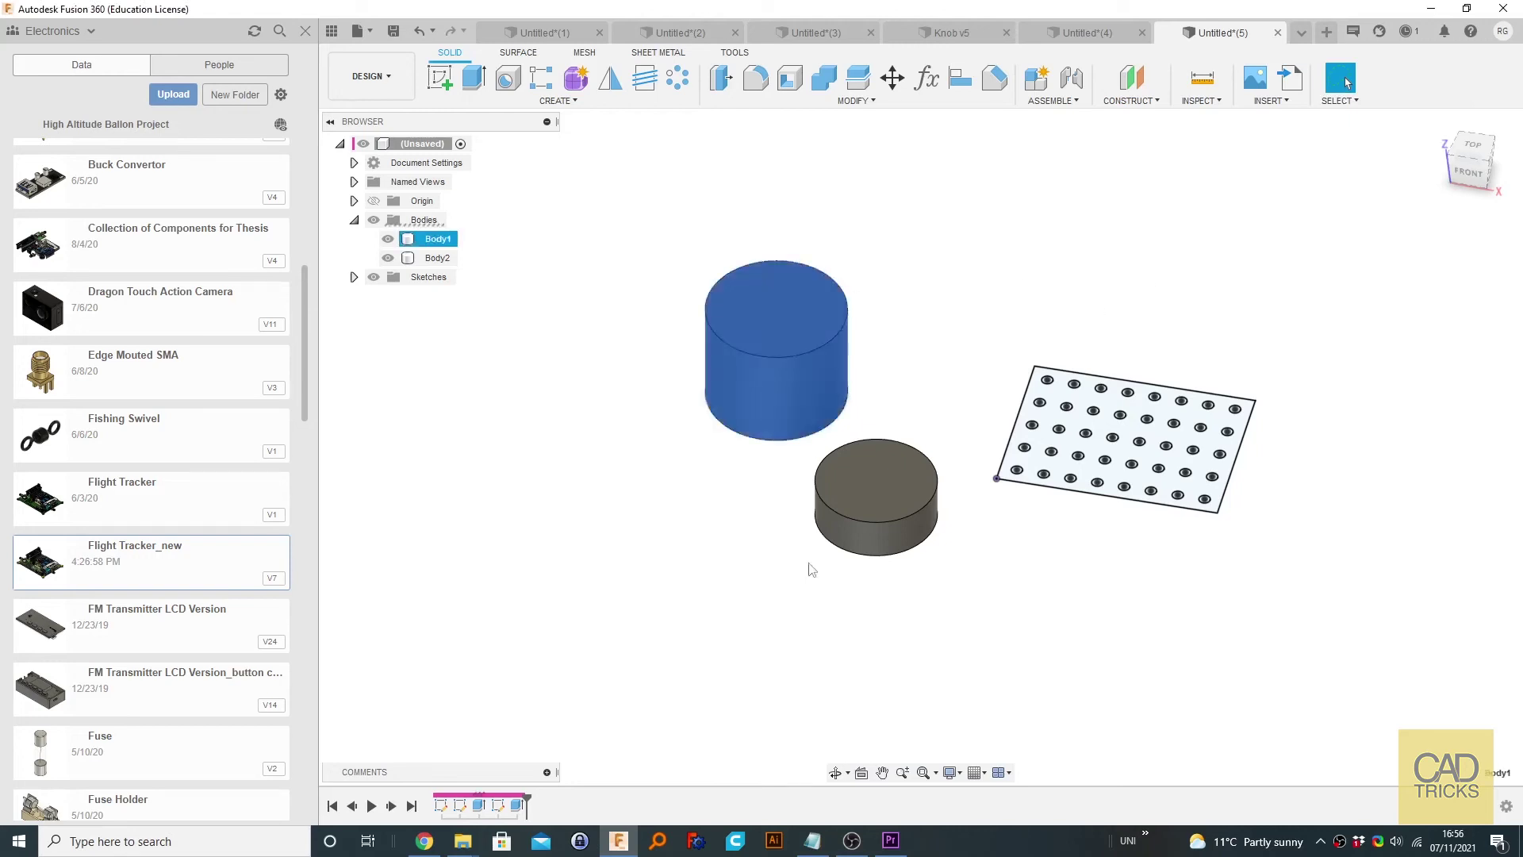
{"action": "left_click", "coordinate": [934, 530]}
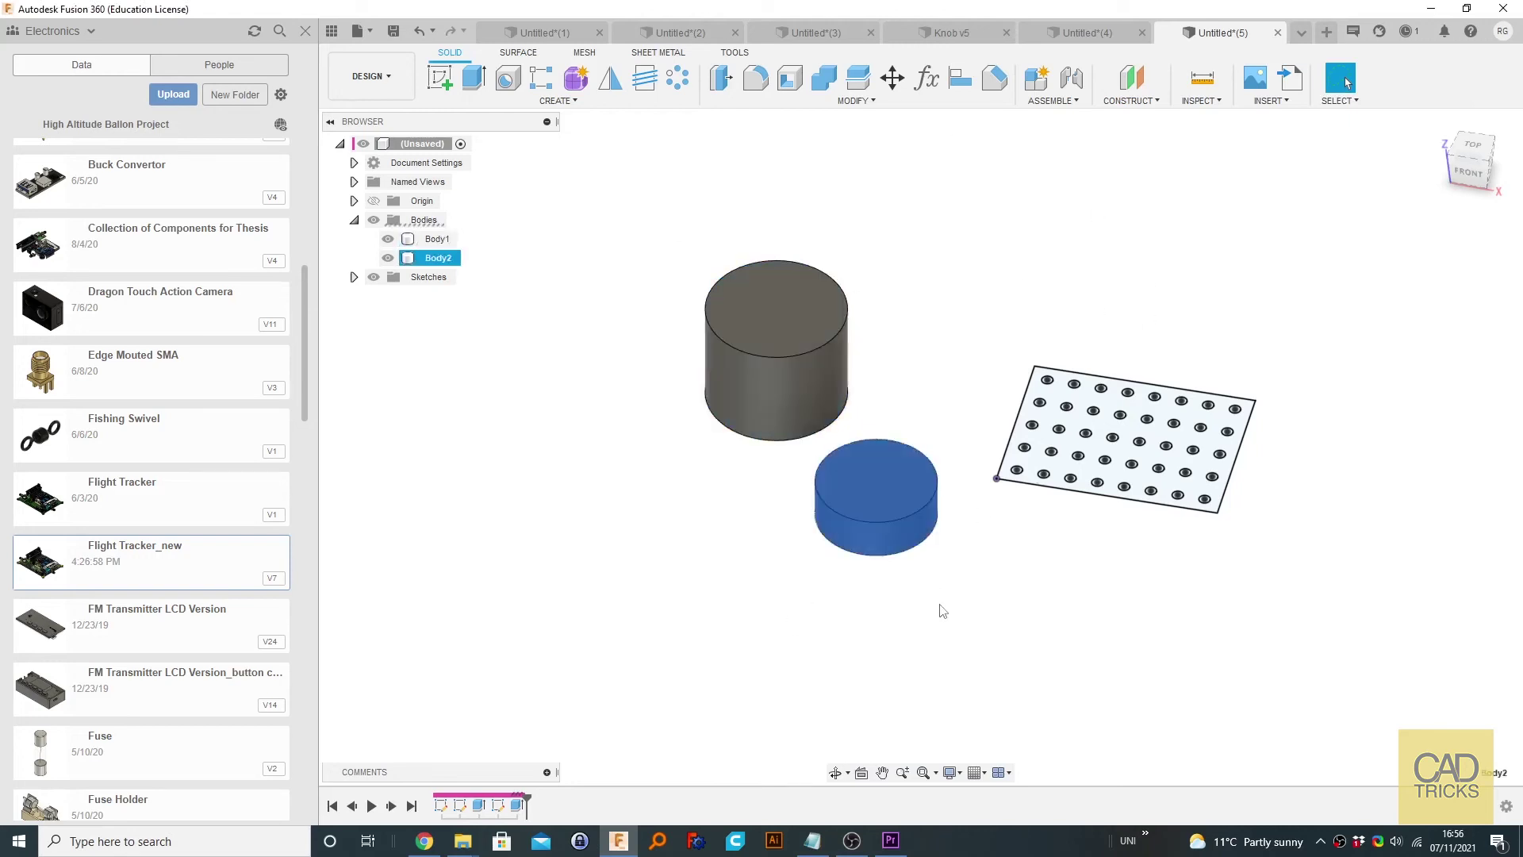
{"action": "left_click", "coordinate": [1123, 423]}
{"action": "left_click", "coordinate": [858, 487]}
{"action": "left_click", "coordinate": [841, 381]}
{"action": "left_click", "coordinate": [1362, 156]}
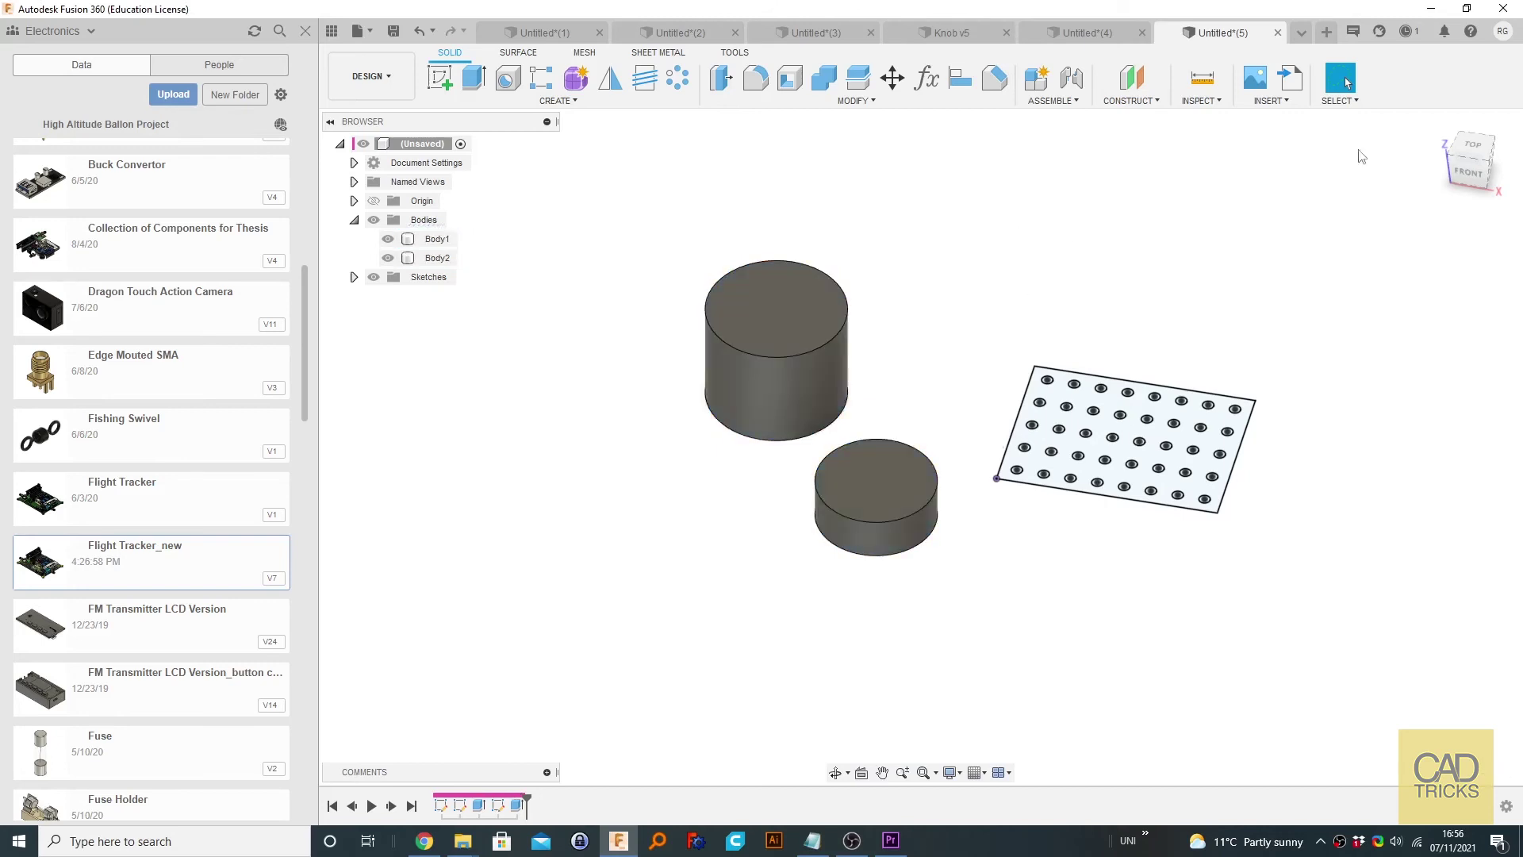
{"action": "left_click", "coordinate": [1339, 100]}
{"action": "mouse_move", "coordinate": [1390, 227]}
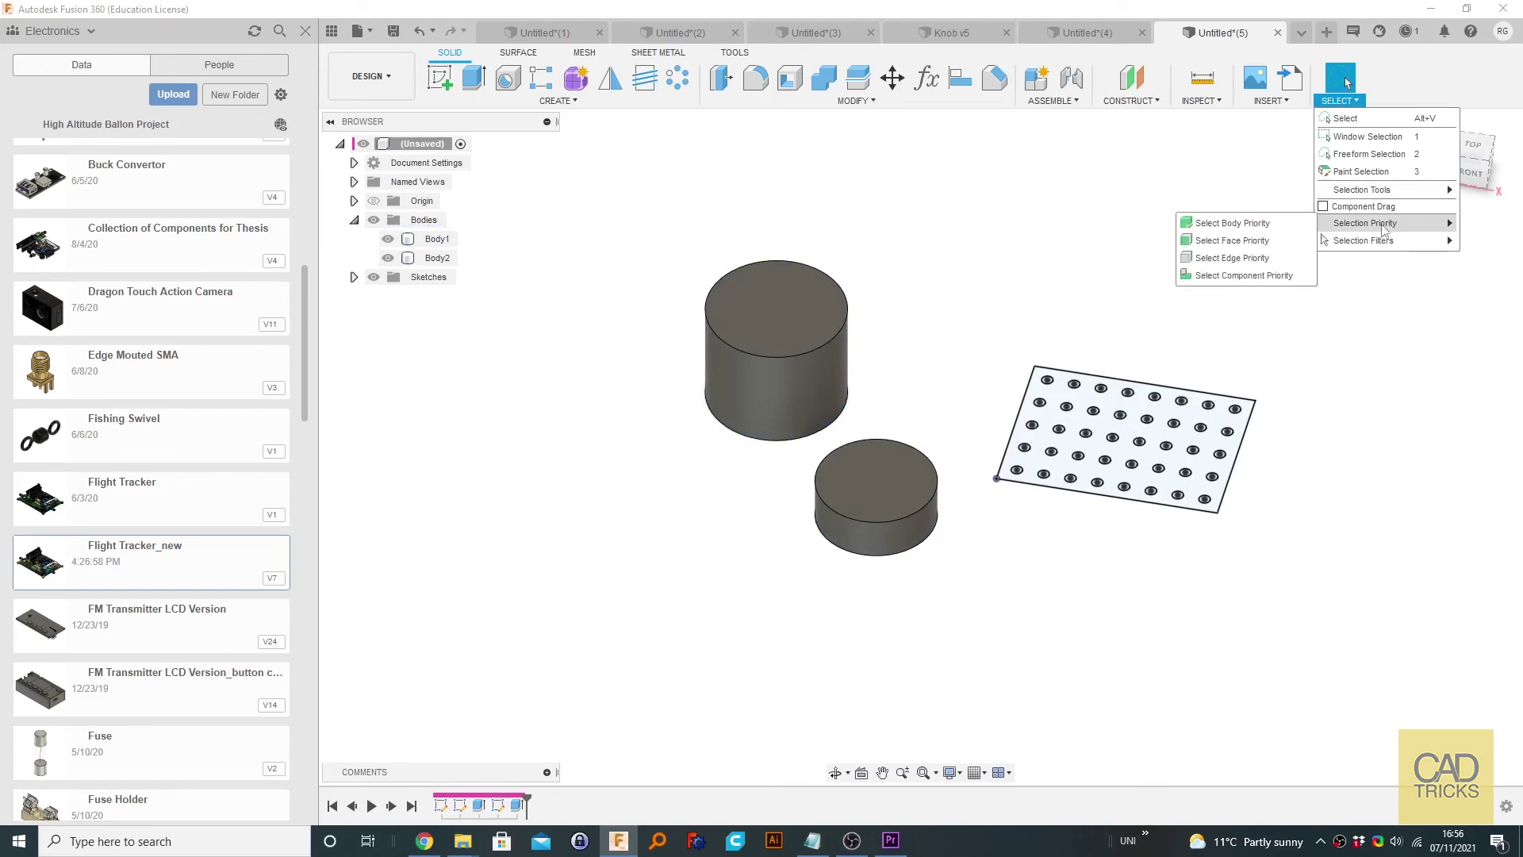
{"action": "left_click", "coordinate": [1322, 225]}
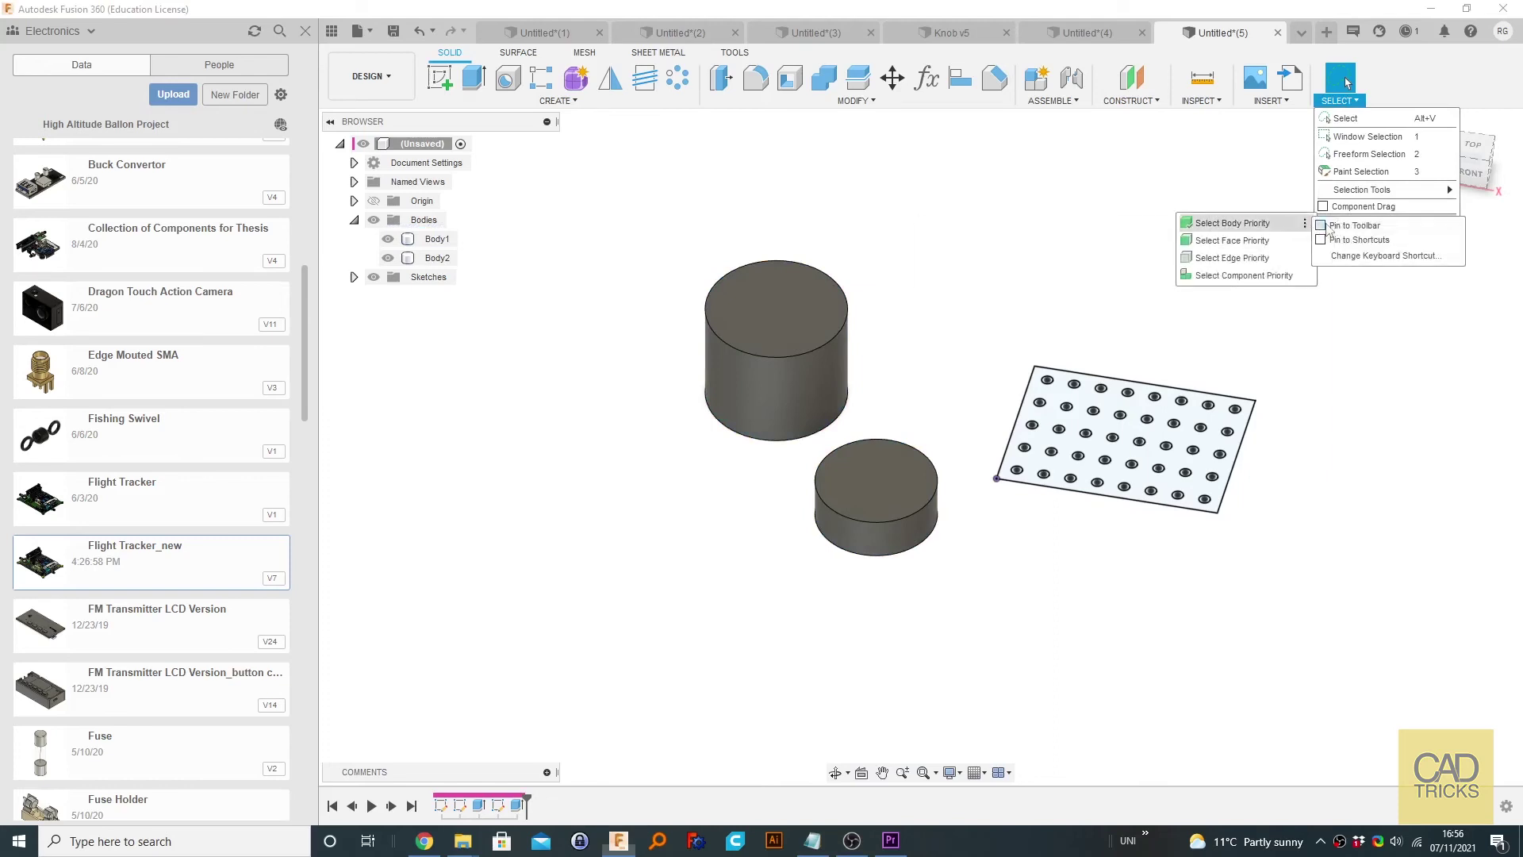
{"action": "mouse_move", "coordinate": [1346, 228]}
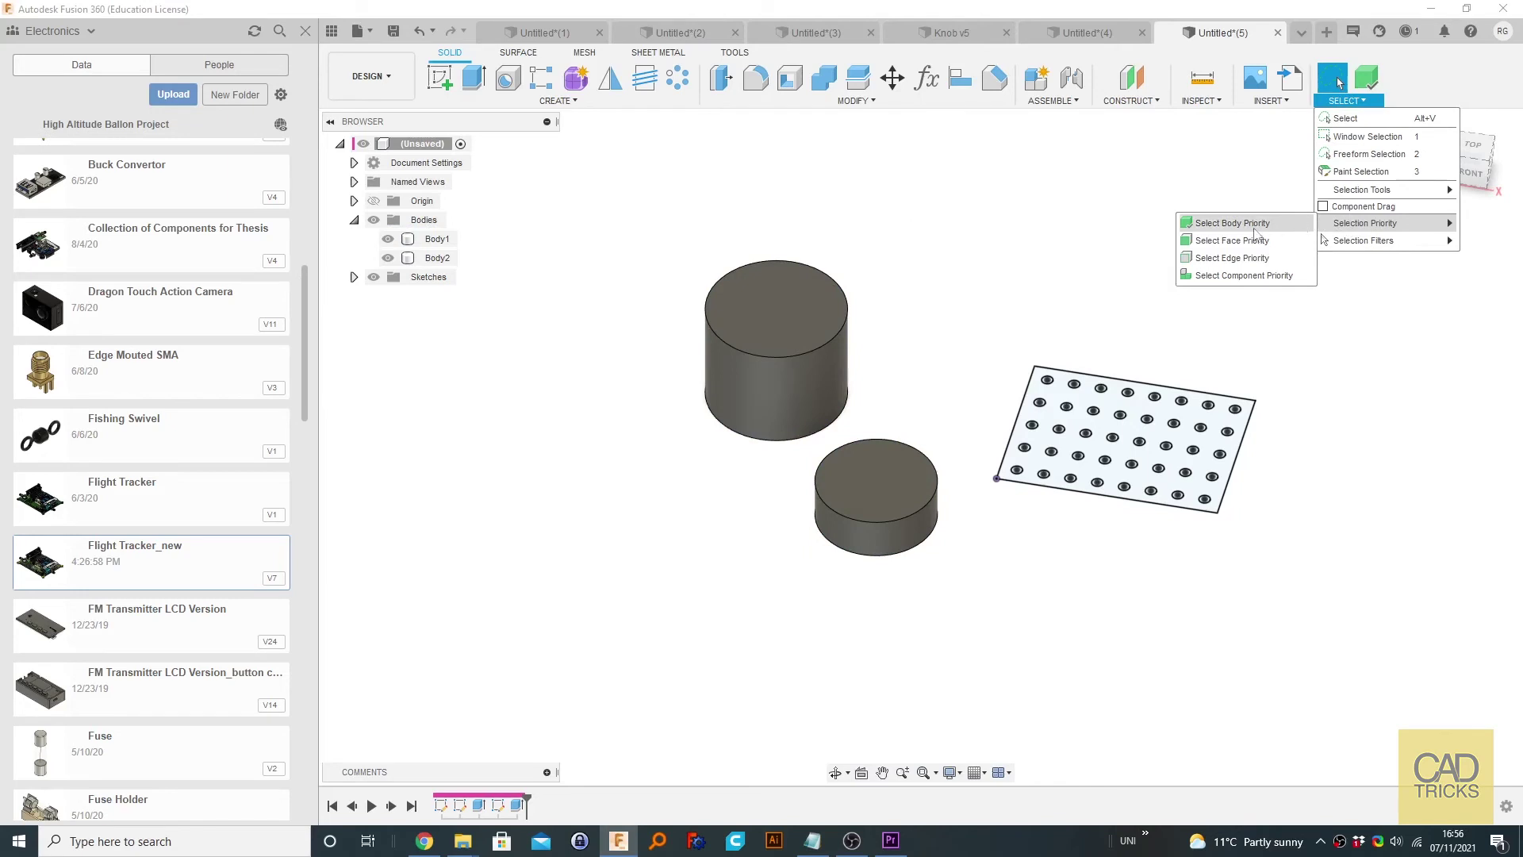
{"action": "left_click", "coordinate": [1306, 225]}
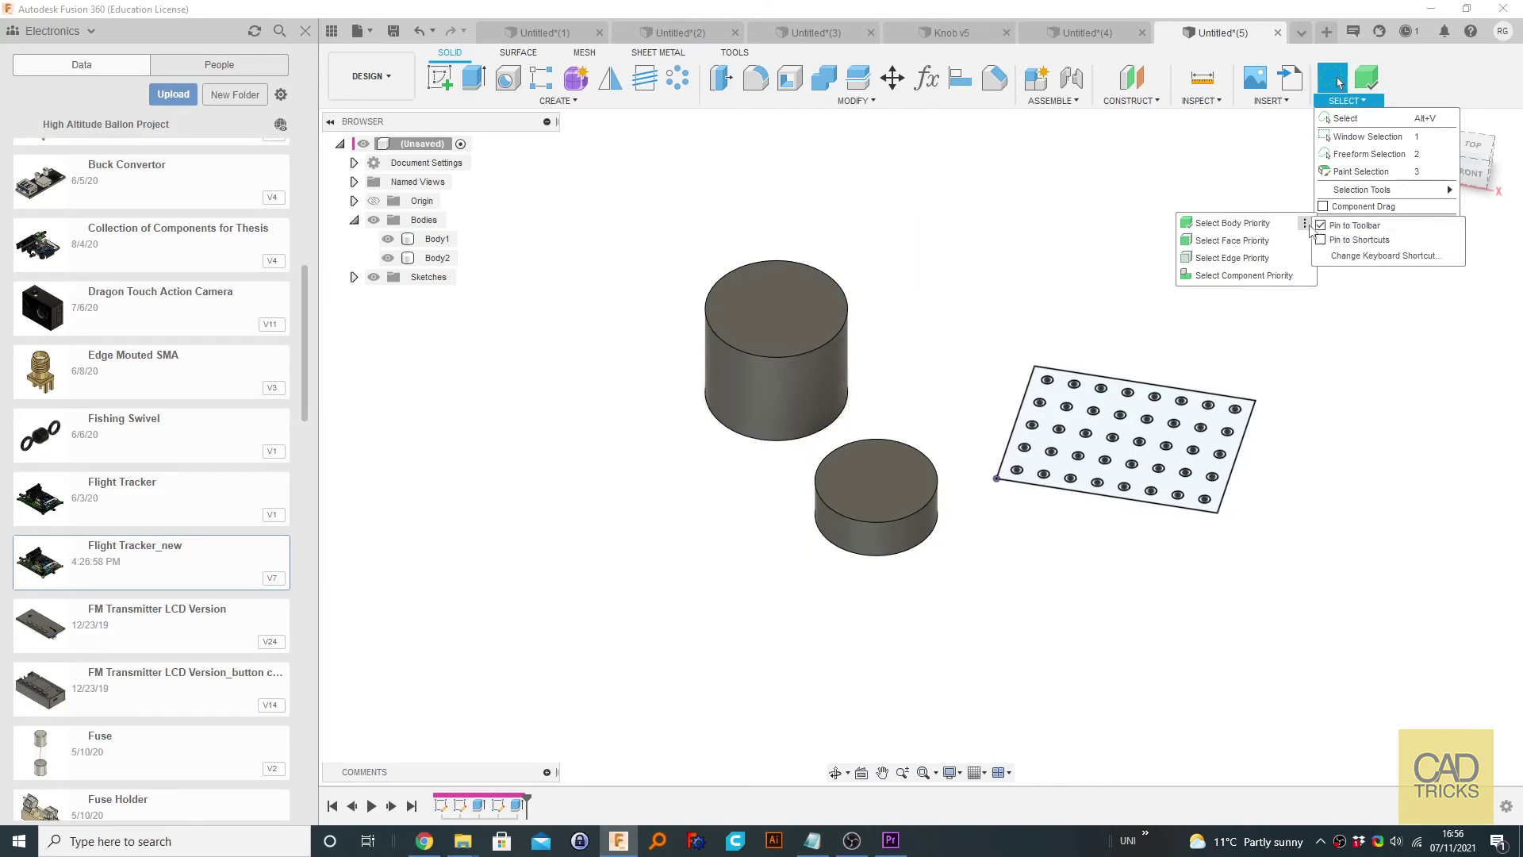
{"action": "left_click", "coordinate": [1330, 227]}
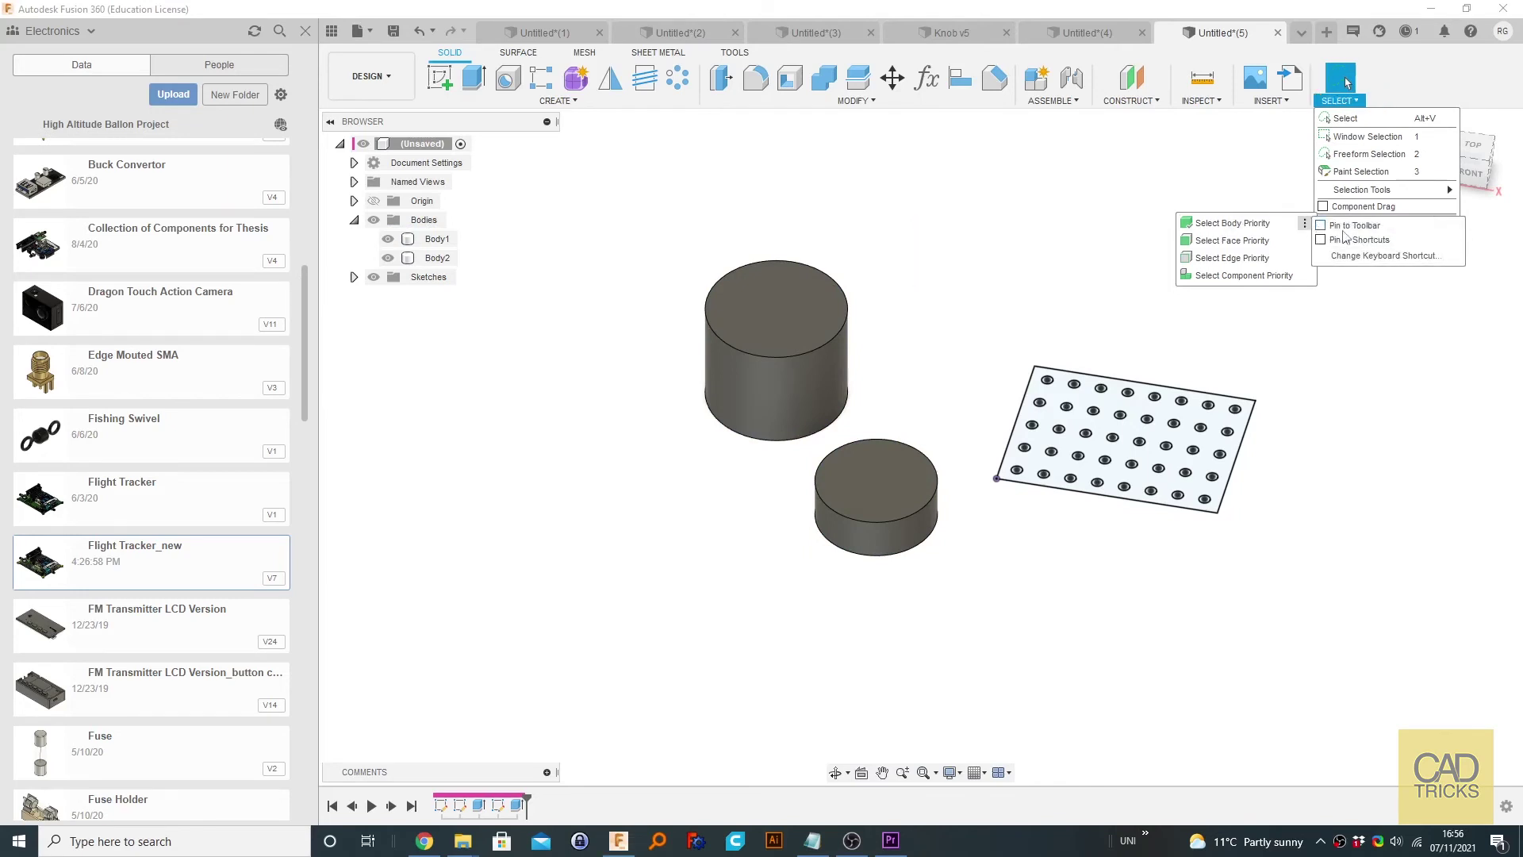
{"action": "left_click", "coordinate": [1278, 278]}
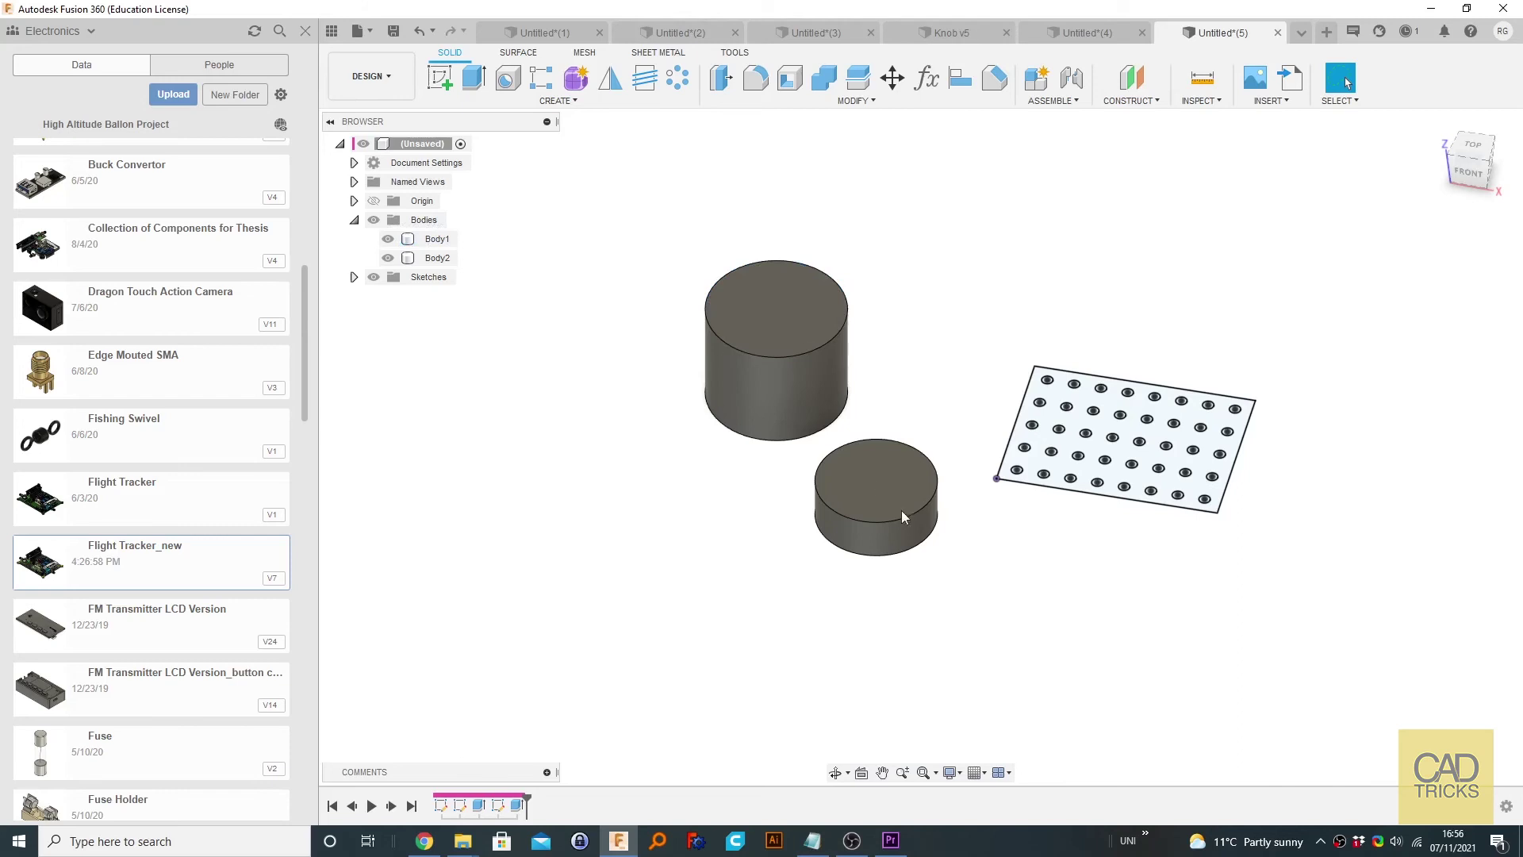
{"action": "left_click", "coordinate": [1339, 100]}
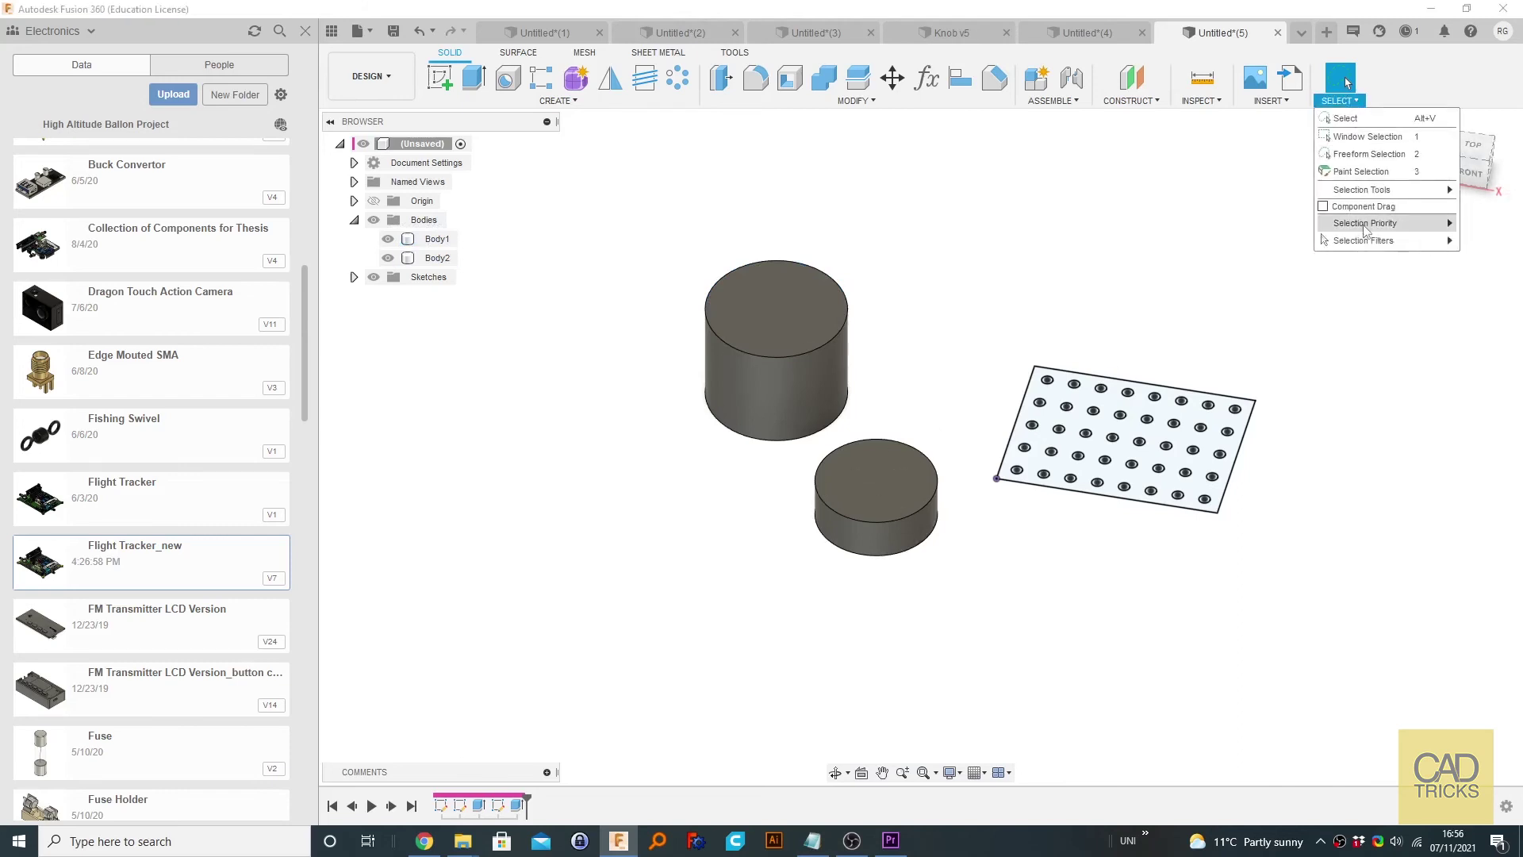
{"action": "mouse_move", "coordinate": [1365, 230]}
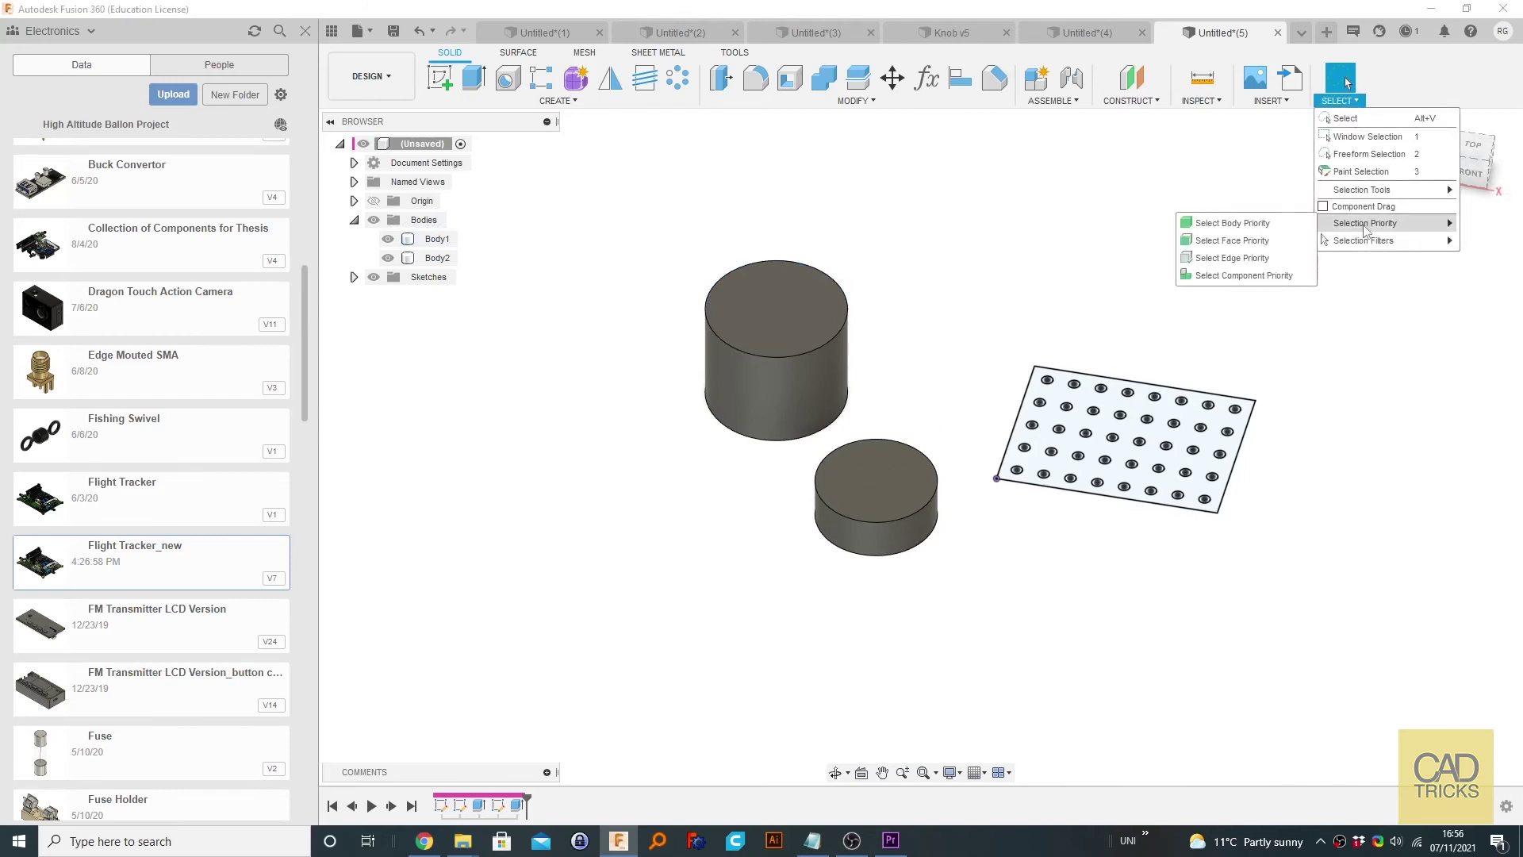
{"action": "left_click", "coordinate": [1250, 276]}
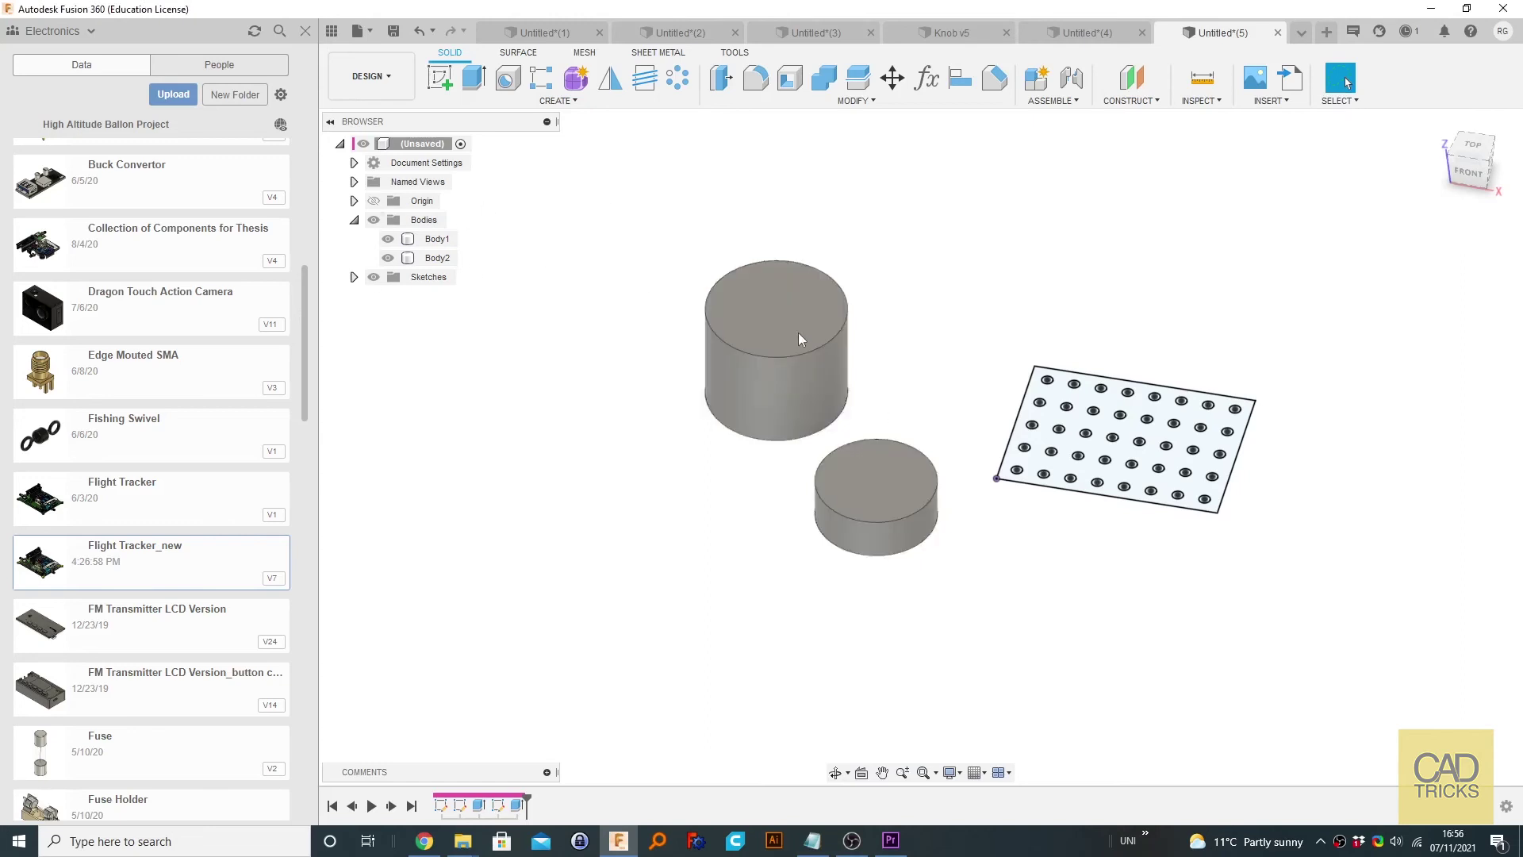
{"action": "left_click", "coordinate": [773, 379]}
{"action": "left_click", "coordinate": [663, 476]}
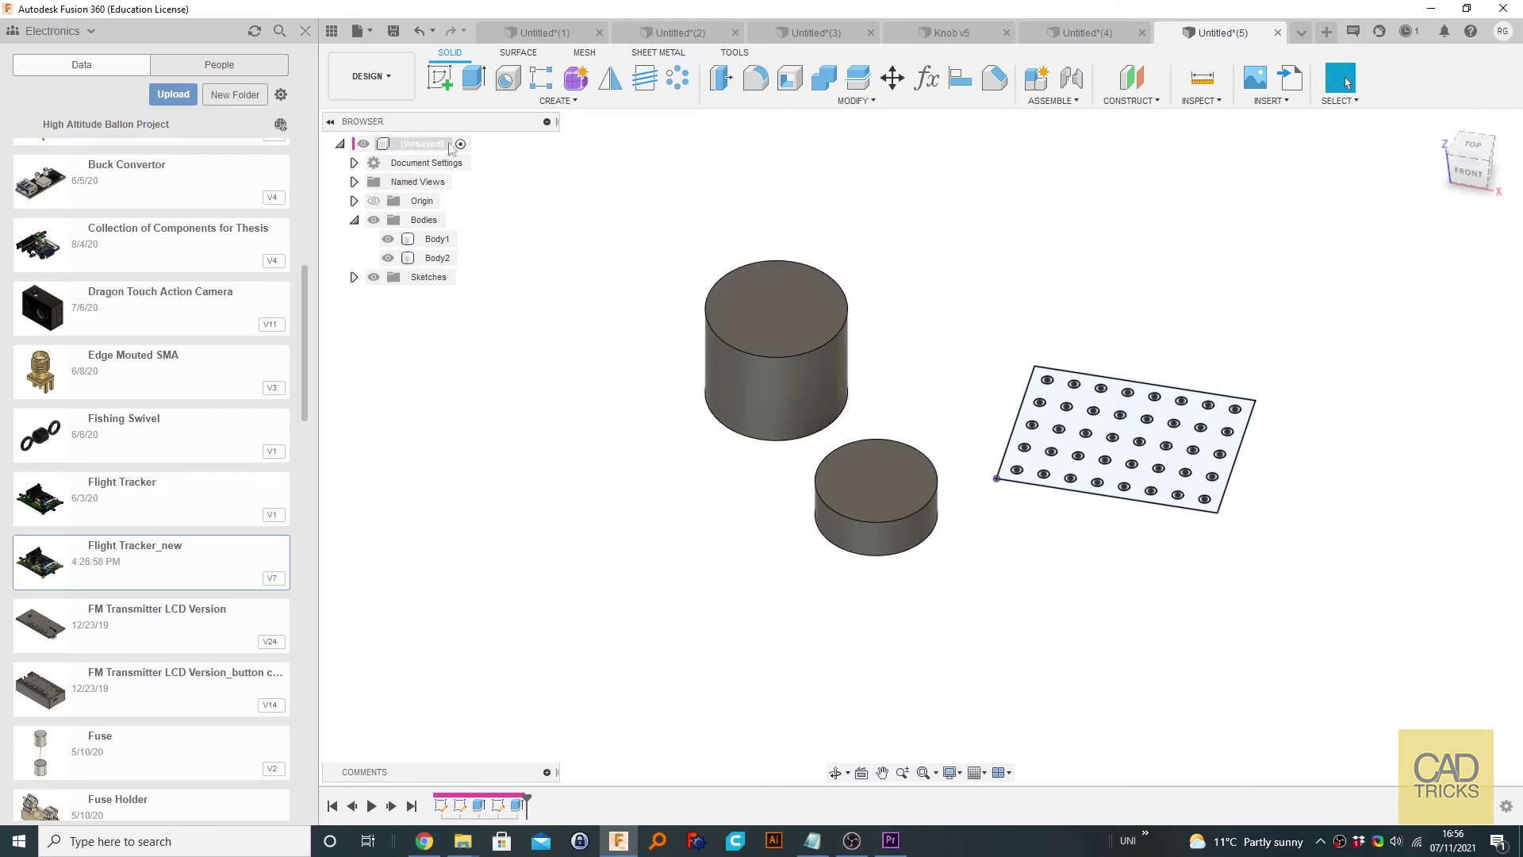
{"action": "left_click", "coordinate": [445, 145]}
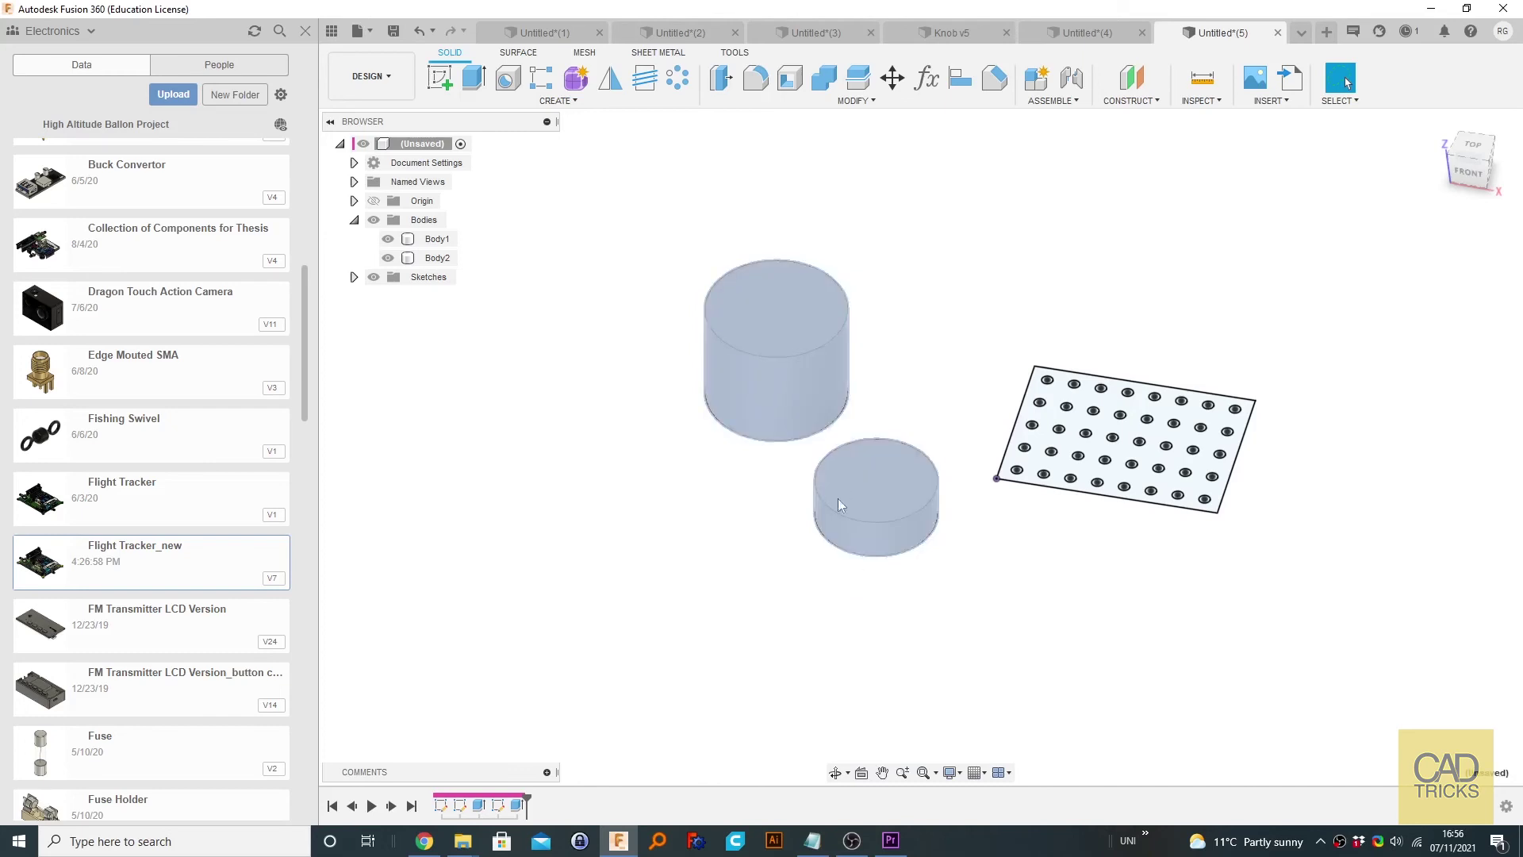
- Convert Body1 and Body2 into separate components with Create Components from Bodies
{"action": "left_click", "coordinate": [437, 239]}
{"action": "left_click", "coordinate": [436, 259], "text": "ctrl"}
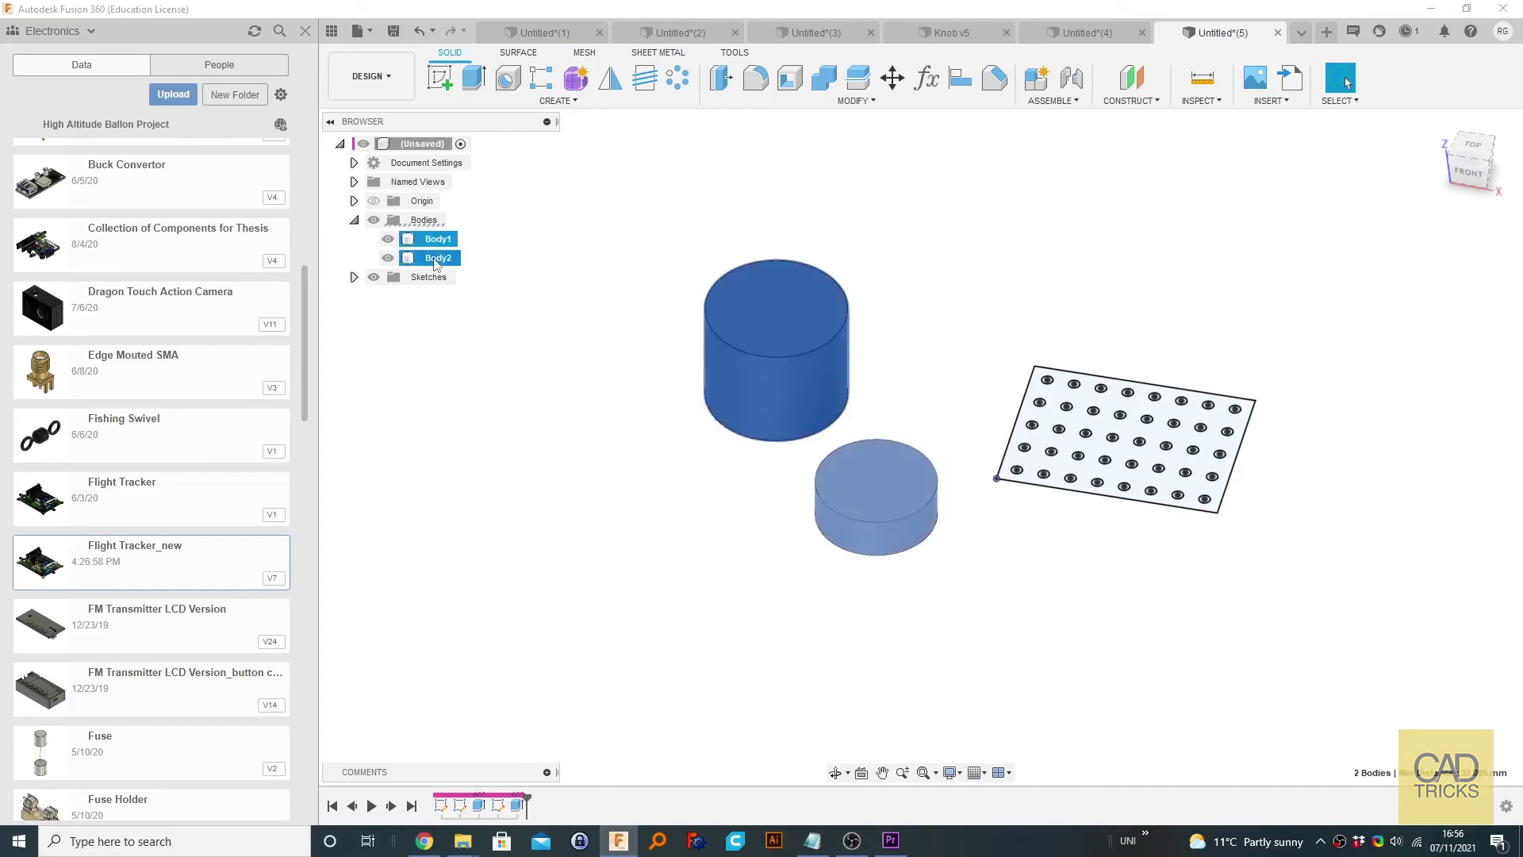
{"action": "right_click", "coordinate": [436, 261]}
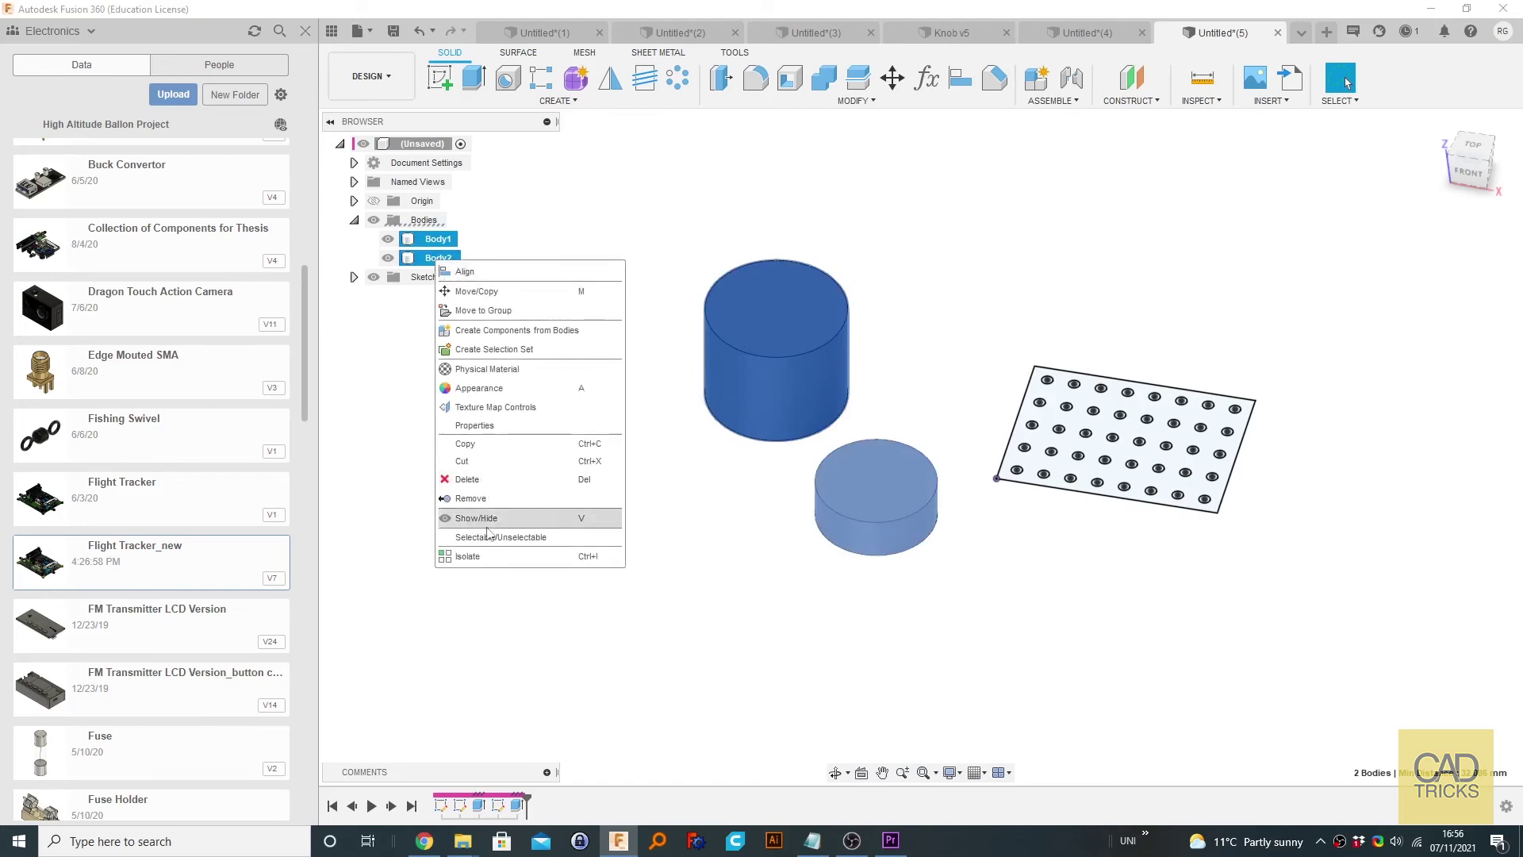
{"action": "left_click", "coordinate": [521, 332]}
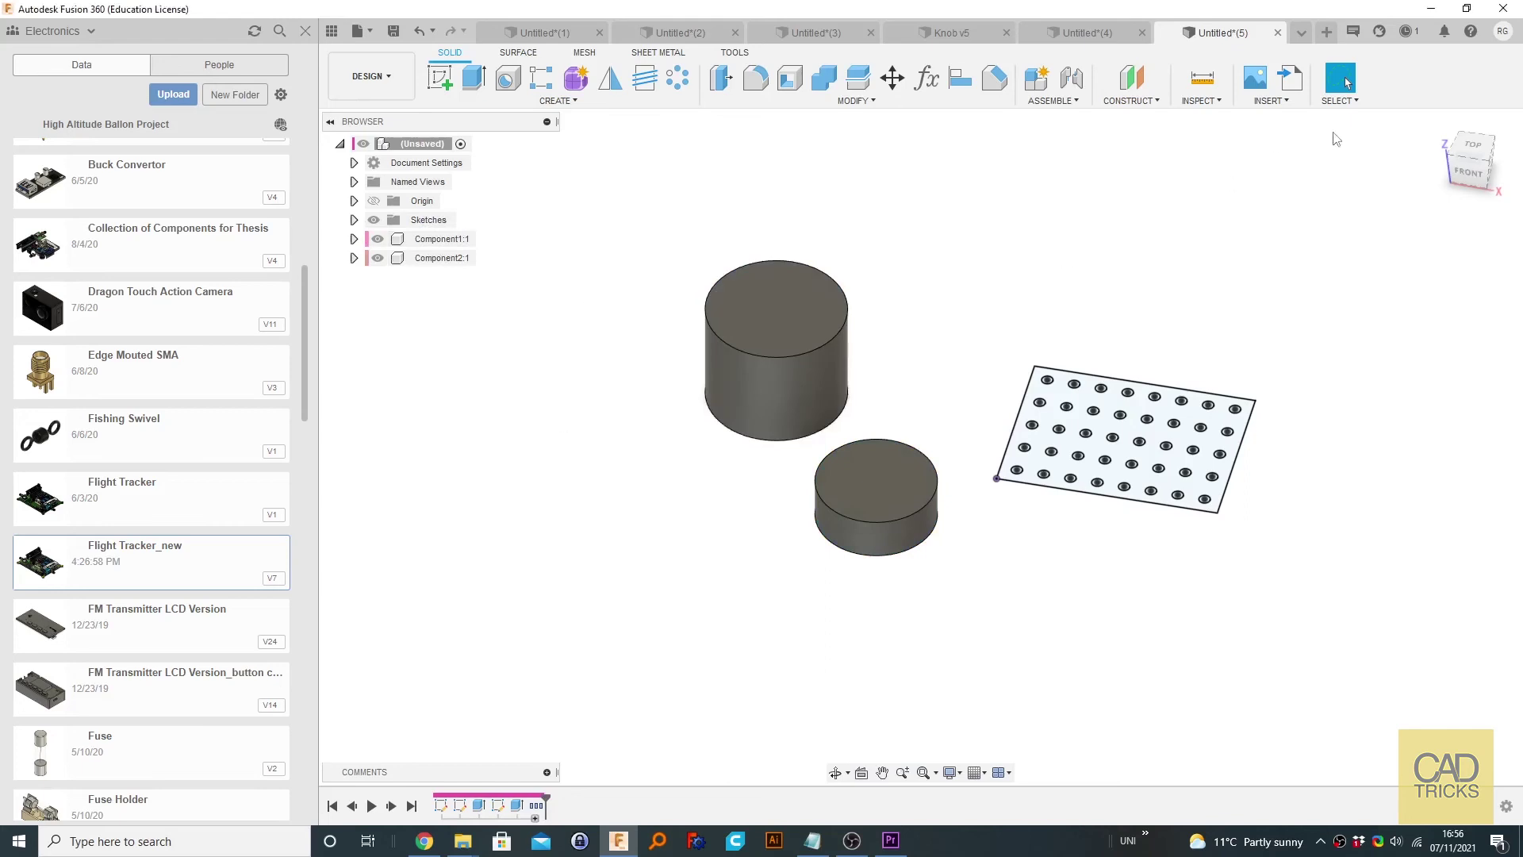
{"action": "left_click", "coordinate": [1339, 101]}
{"action": "mouse_move", "coordinate": [1365, 226]}
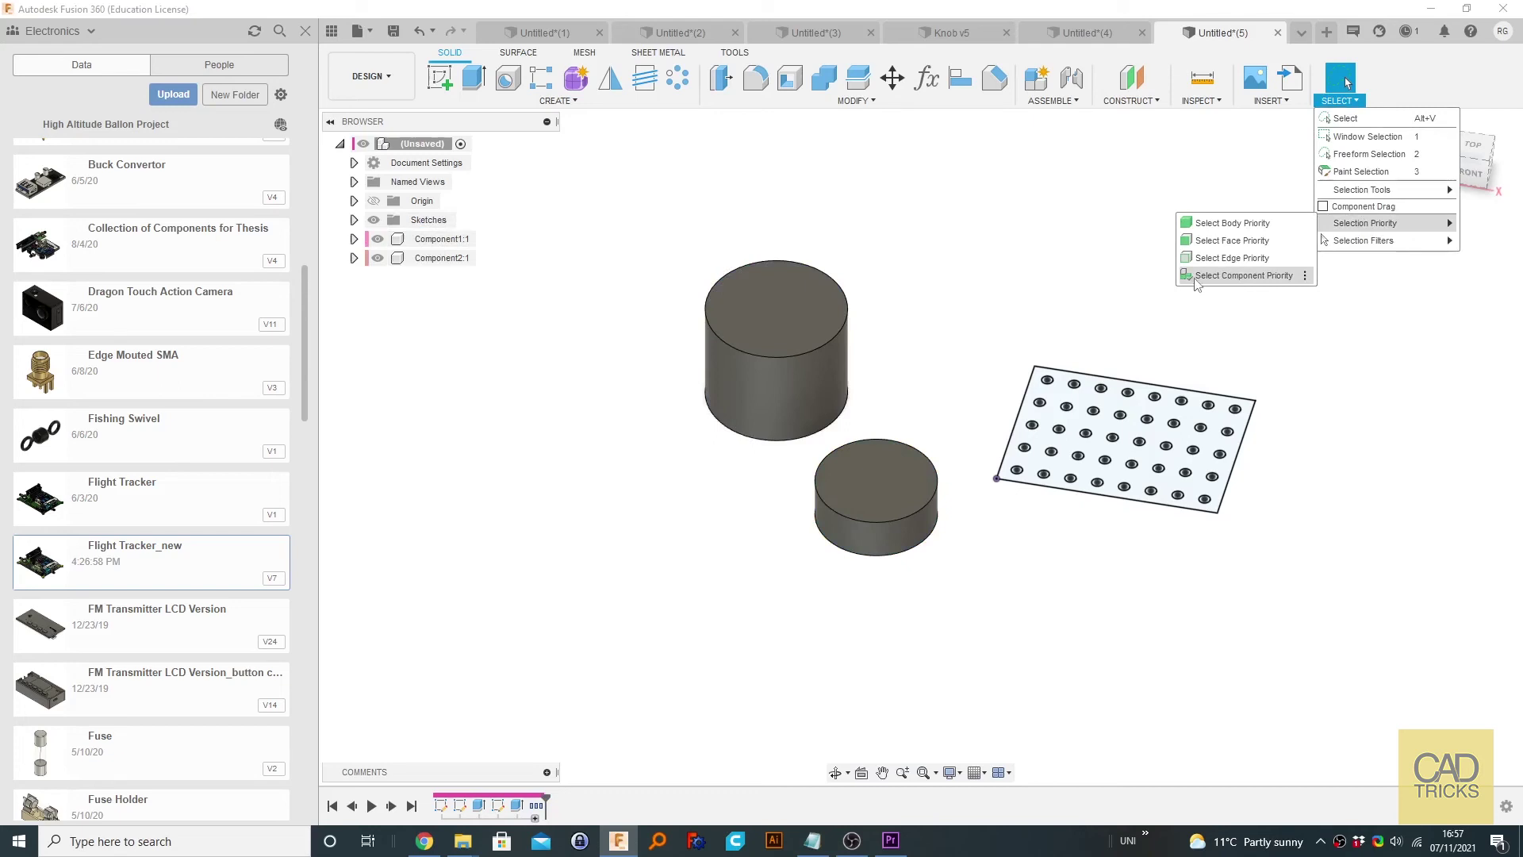
- Set Component Priority and select each cylinder's component, then both with a window
{"action": "left_click", "coordinate": [1017, 287]}
{"action": "left_click", "coordinate": [821, 350]}
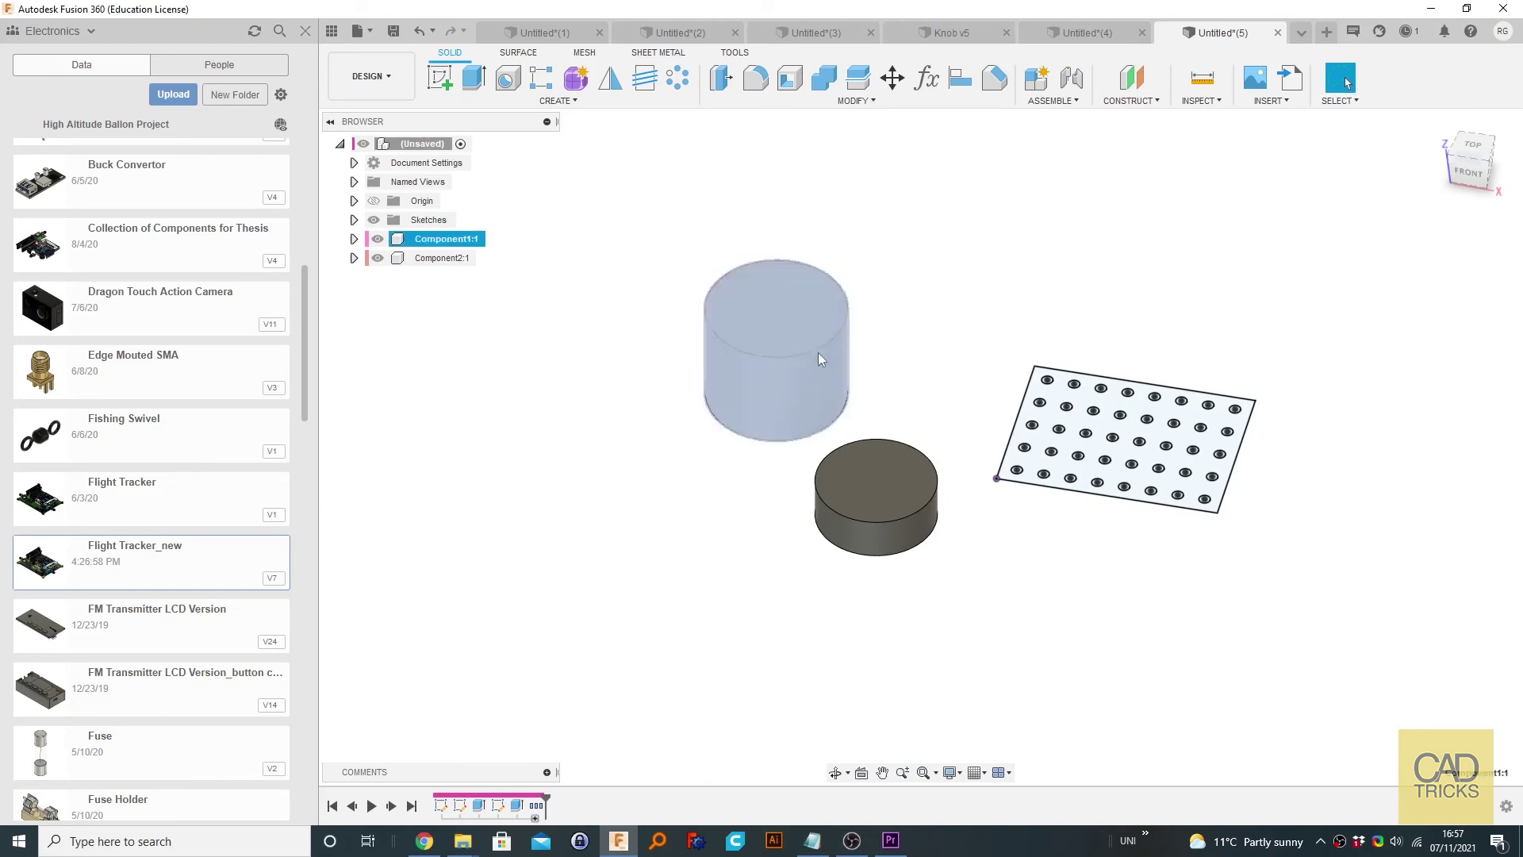
{"action": "left_click", "coordinate": [868, 502]}
{"action": "mouse_move", "coordinate": [920, 367]}
{"action": "left_mouse_down"}
{"action": "mouse_move", "coordinate": [891, 384]}
{"action": "mouse_move", "coordinate": [843, 478]}
{"action": "left_mouse_up"}
{"action": "left_click", "coordinate": [843, 478]}
{"action": "left_click", "coordinate": [754, 493]}
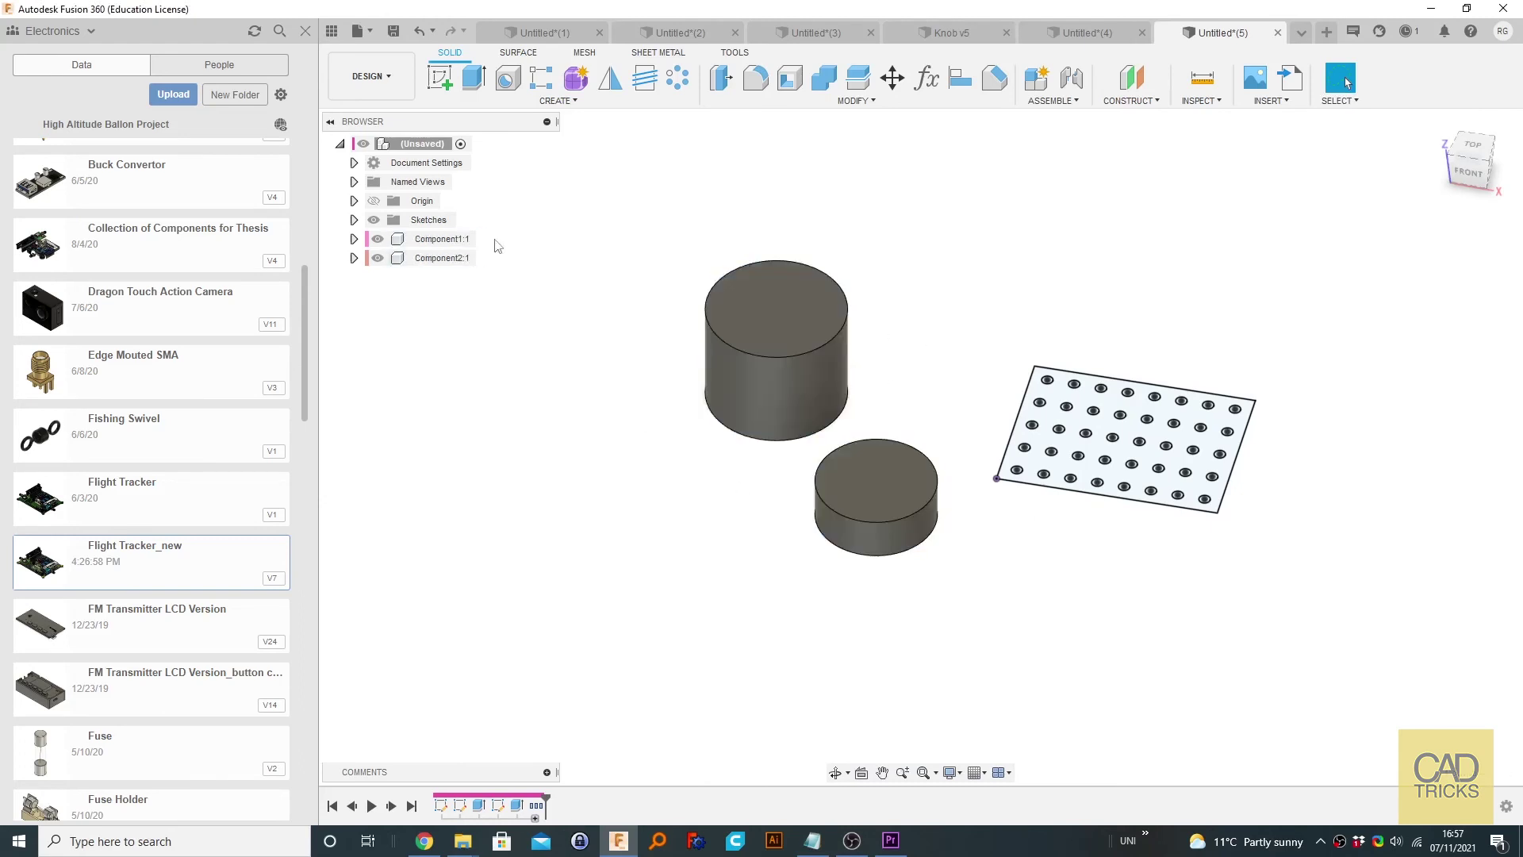
- Pick each cylinder component in turn, ending with only Component2:1 selected
{"action": "left_click", "coordinate": [789, 410]}
{"action": "left_click", "coordinate": [657, 339]}
{"action": "left_click", "coordinate": [851, 480]}
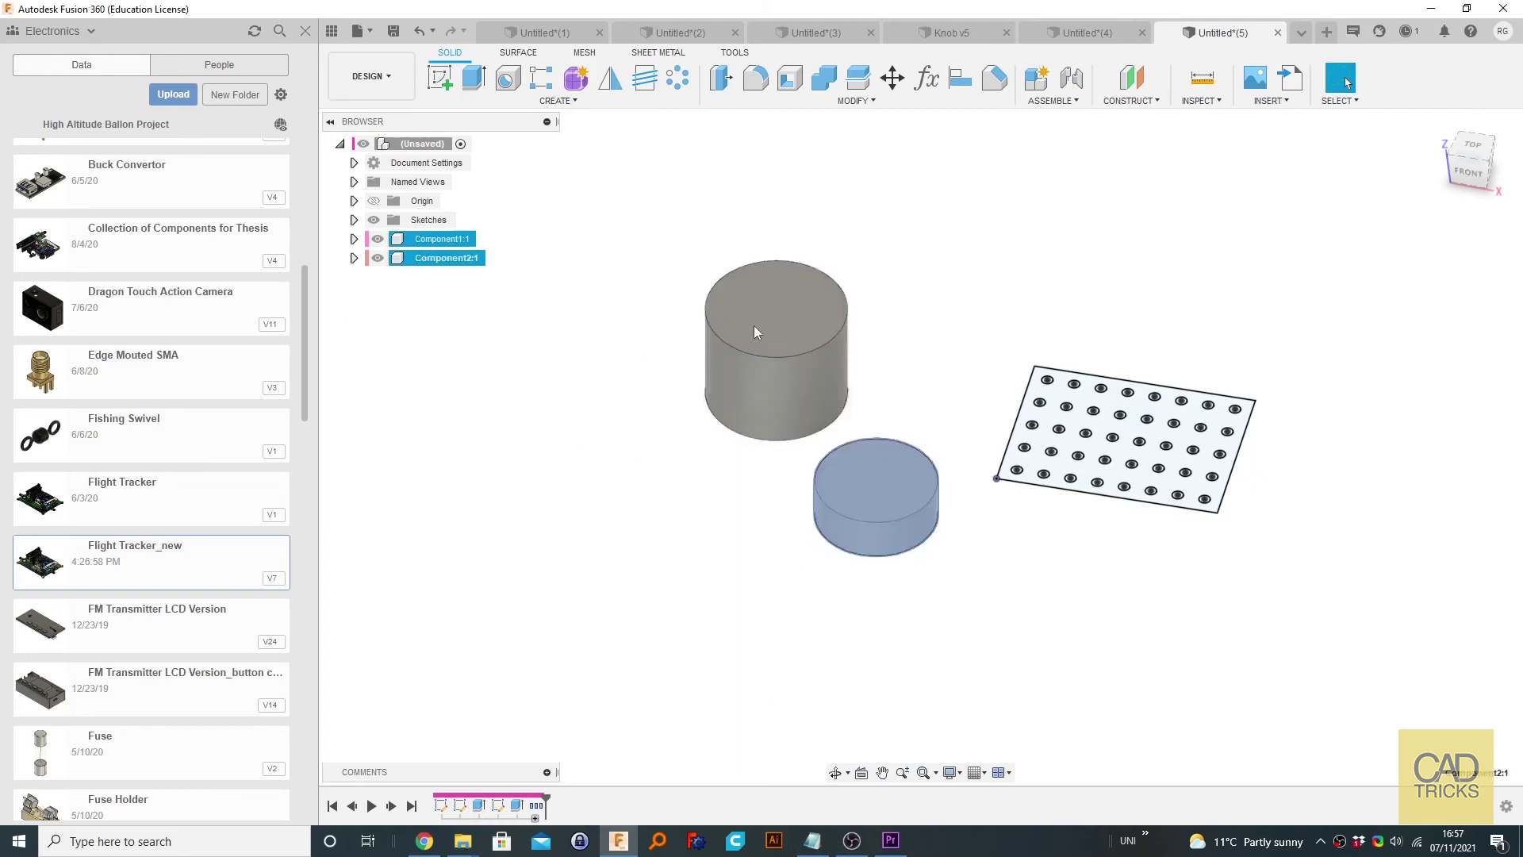
{"action": "left_click", "coordinate": [754, 327]}
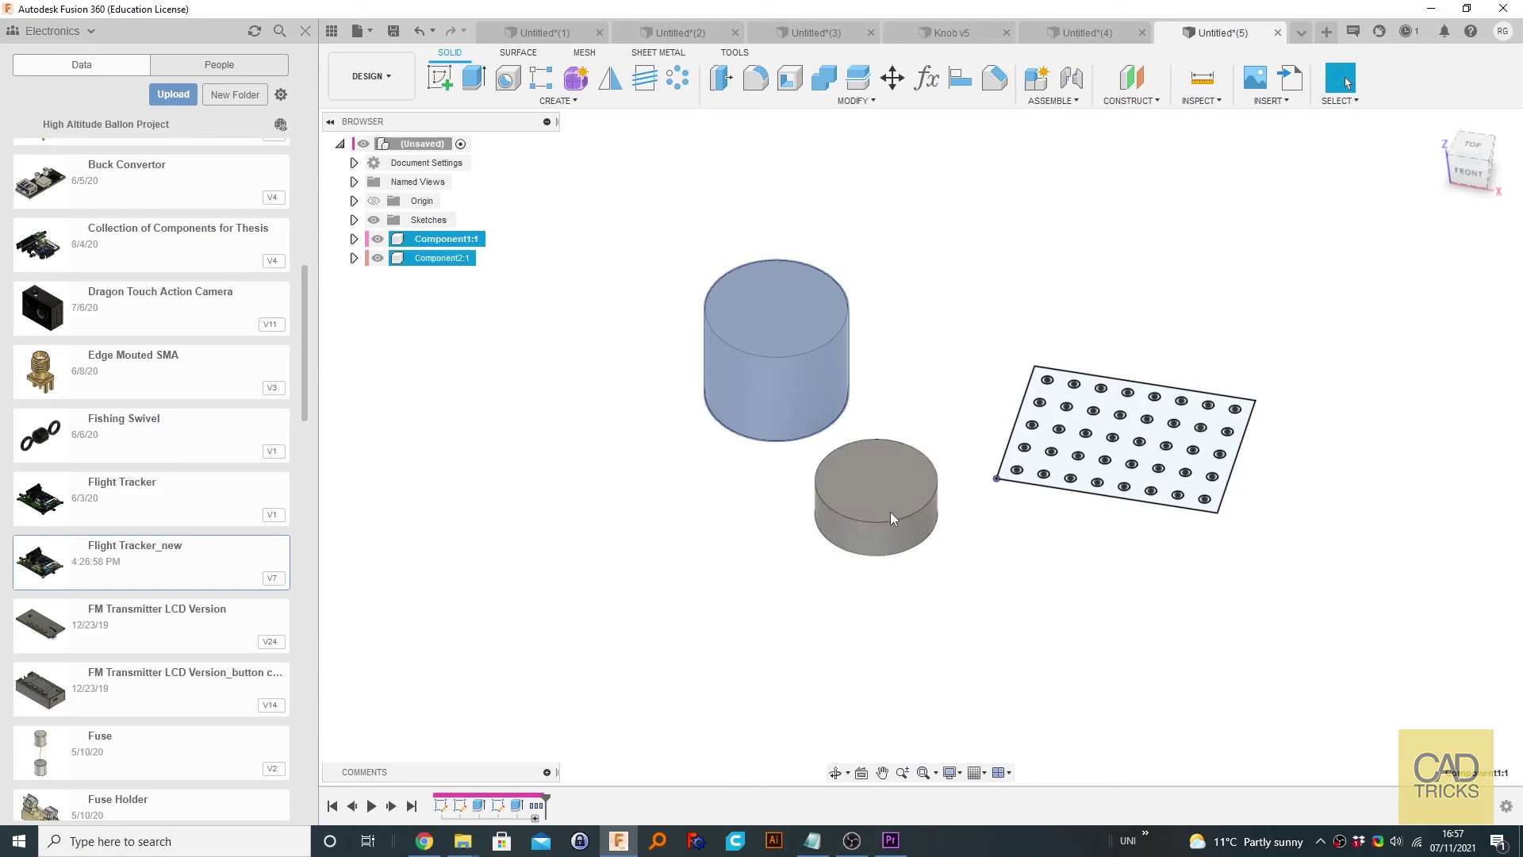
{"action": "left_click", "coordinate": [860, 480]}
{"action": "left_click", "coordinate": [862, 499]}
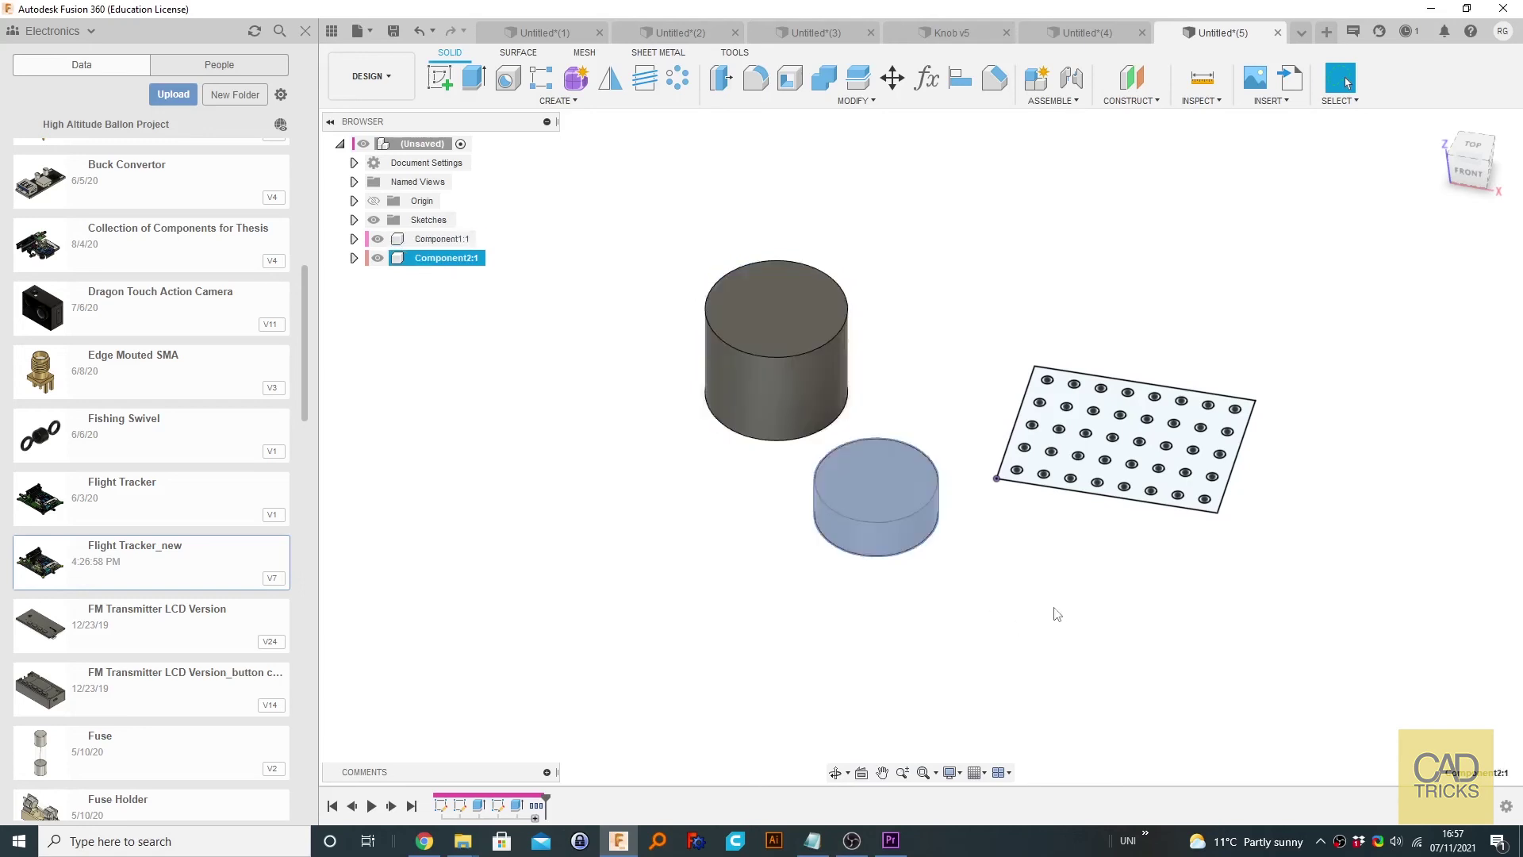
{"action": "left_click", "coordinate": [1280, 102]}
{"action": "left_click", "coordinate": [1340, 101]}
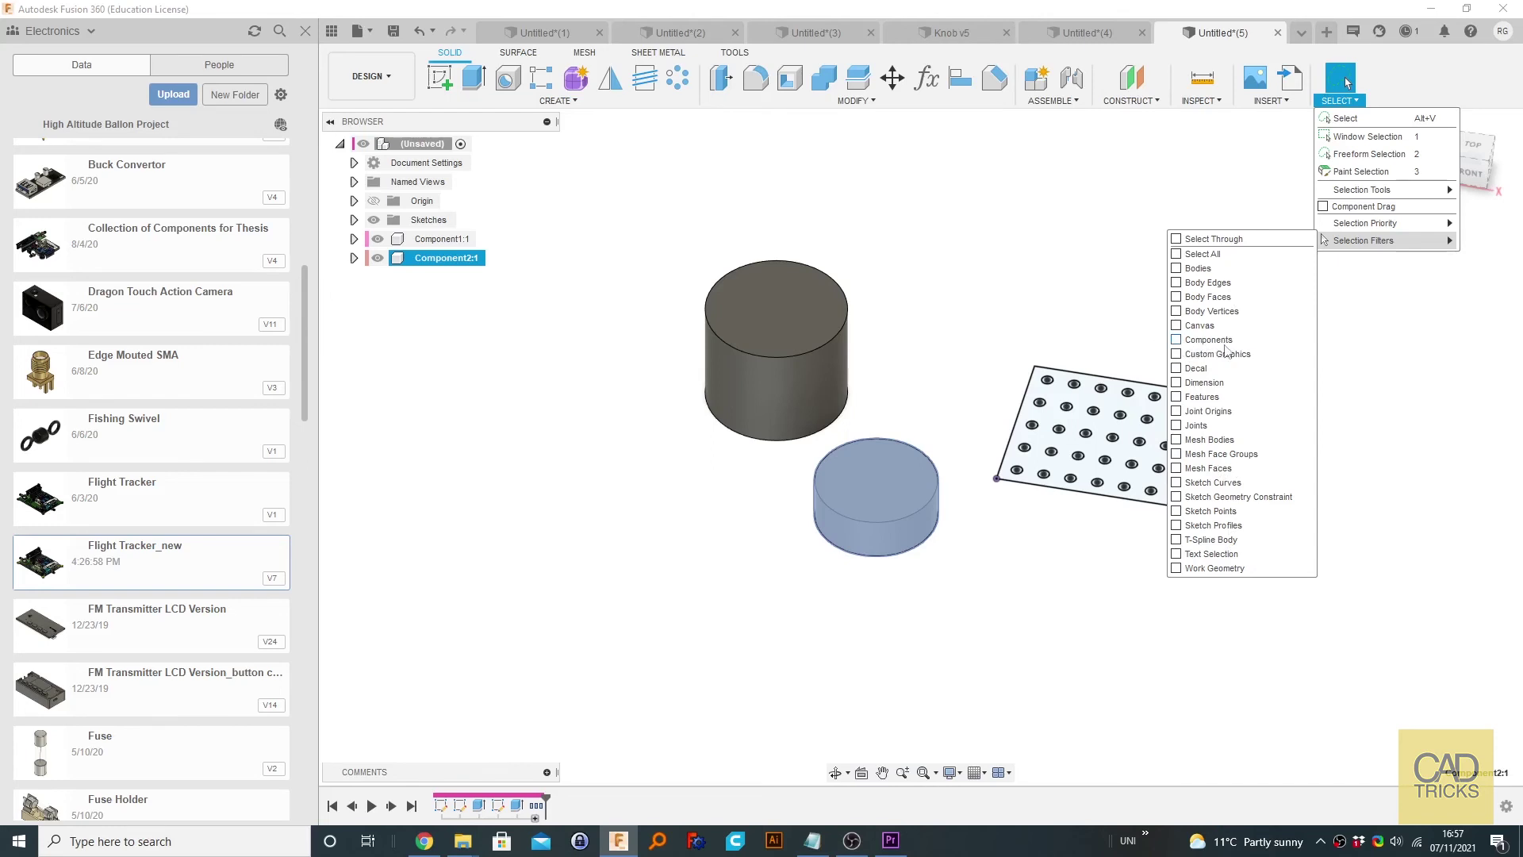
{"action": "left_click", "coordinate": [1313, 644]}
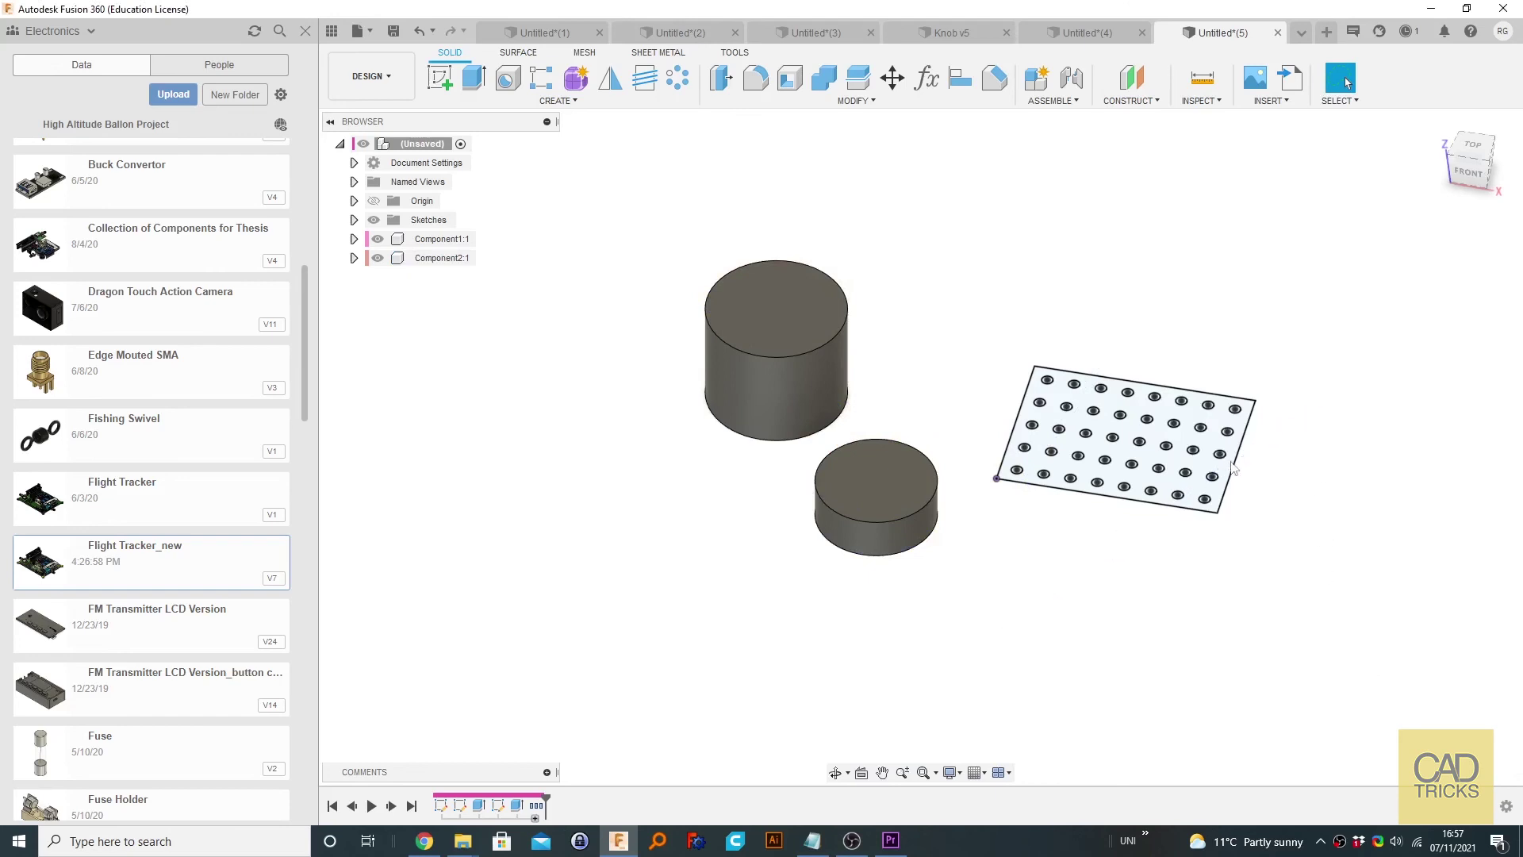
{"action": "scroll", "coordinate": [1214, 631], "scroll_direction": "down", "scroll_amount": 4}
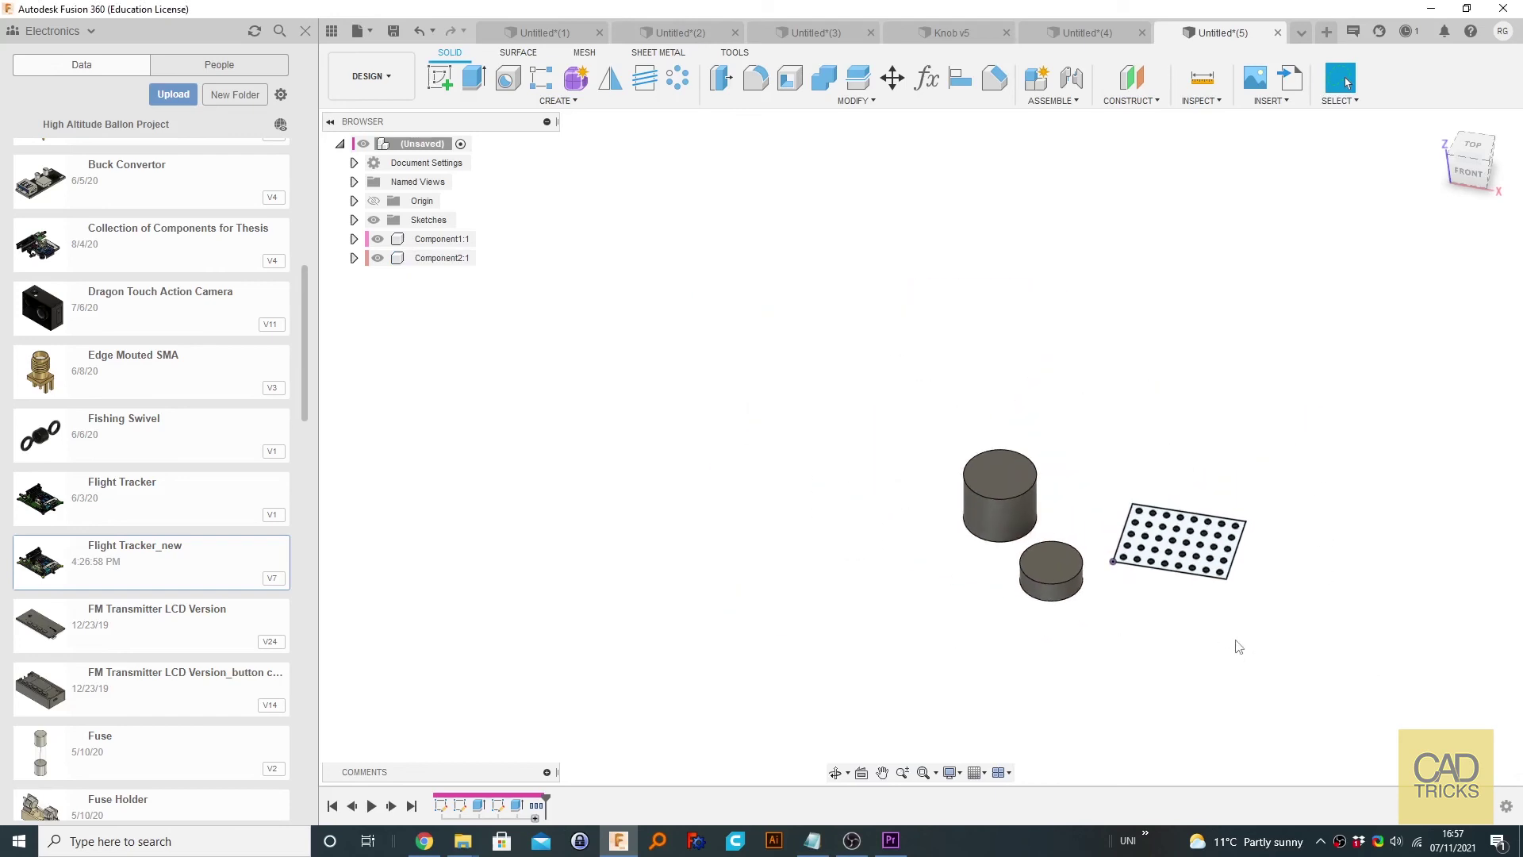
{"action": "middle_click_drag", "start_coordinate": [1248, 670], "coordinate": [1143, 595]}
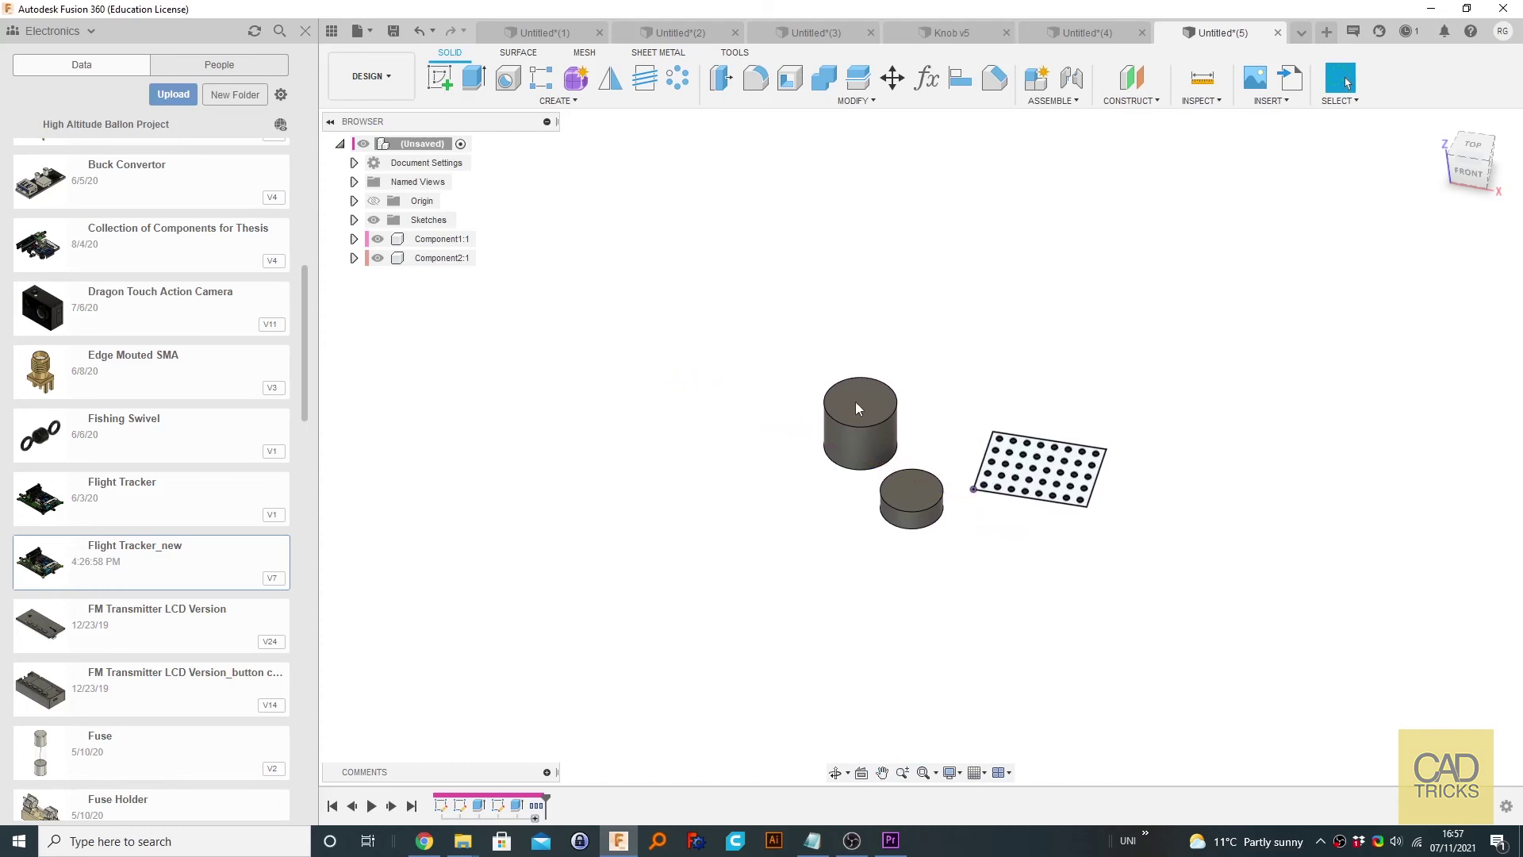
{"action": "scroll", "coordinate": [849, 421], "scroll_direction": "up", "scroll_amount": 3}
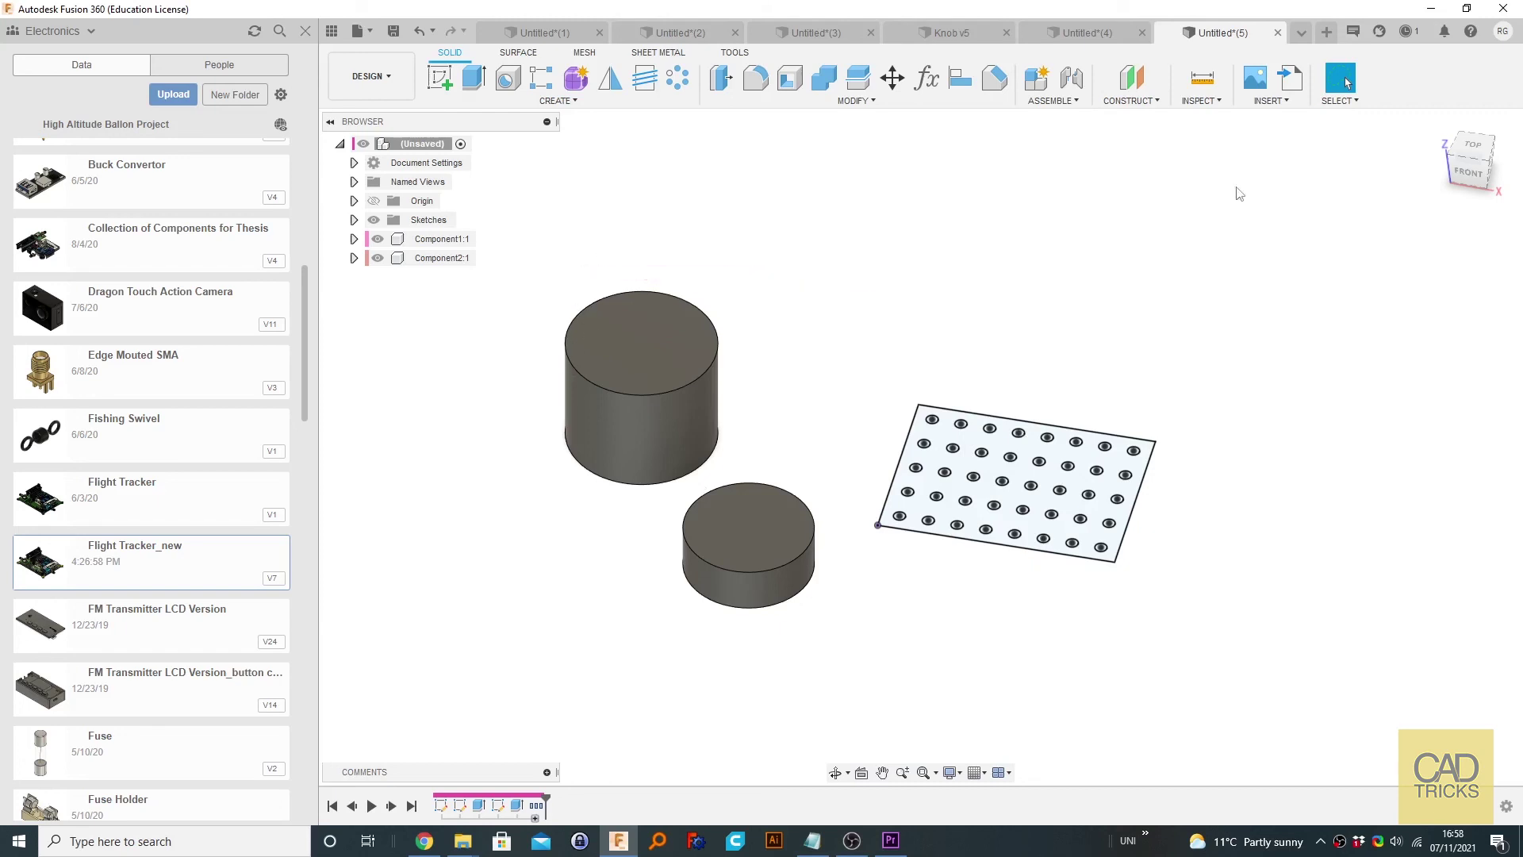
- Re-enable every selection filter with Select All, then select the hole-pattern plate's profile
{"action": "left_click", "coordinate": [1271, 102]}
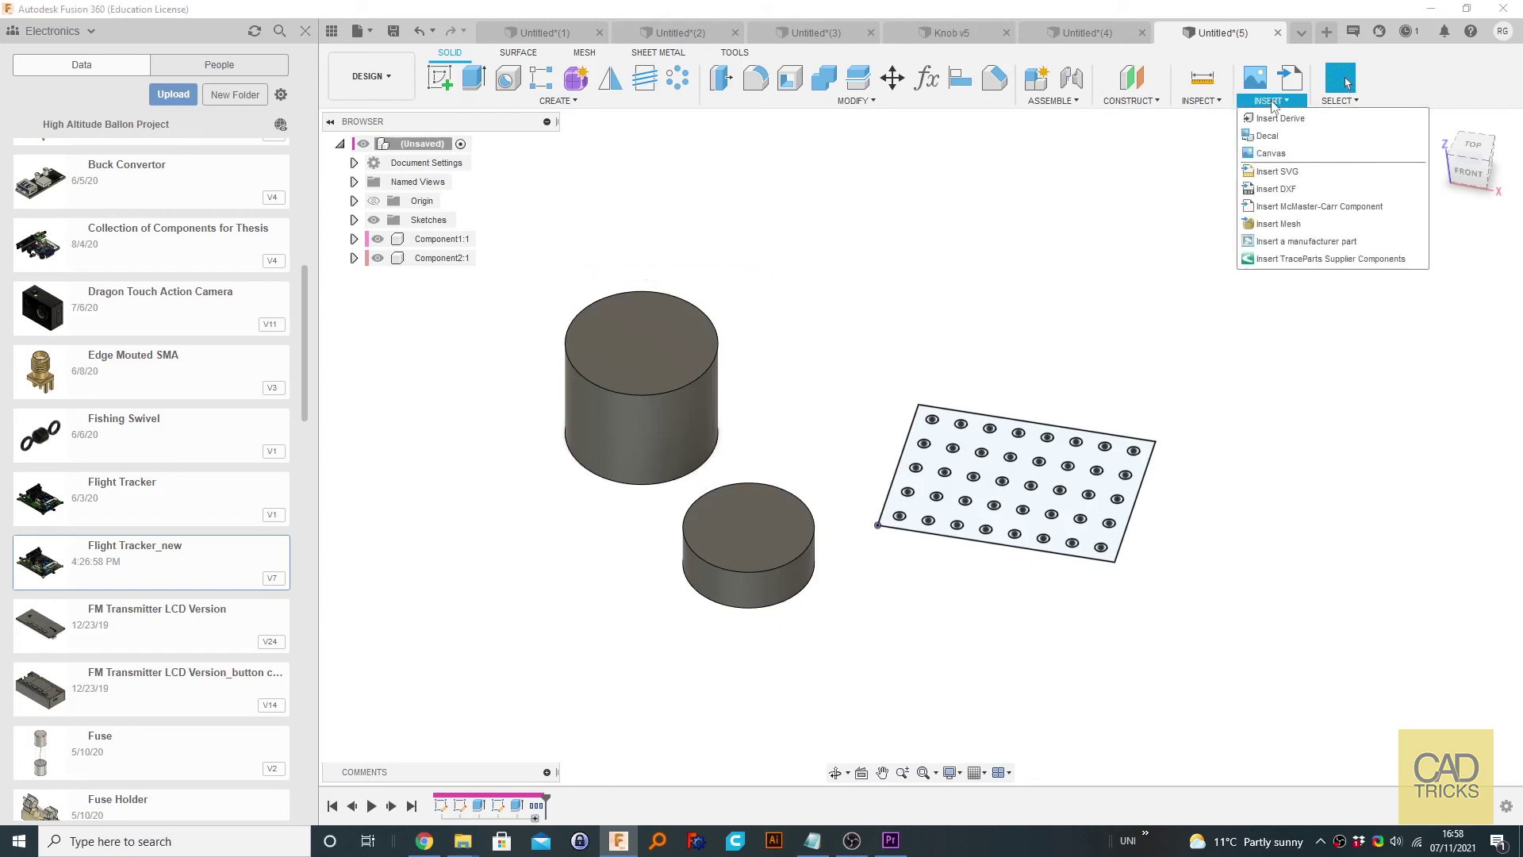
{"action": "left_click", "coordinate": [1339, 101]}
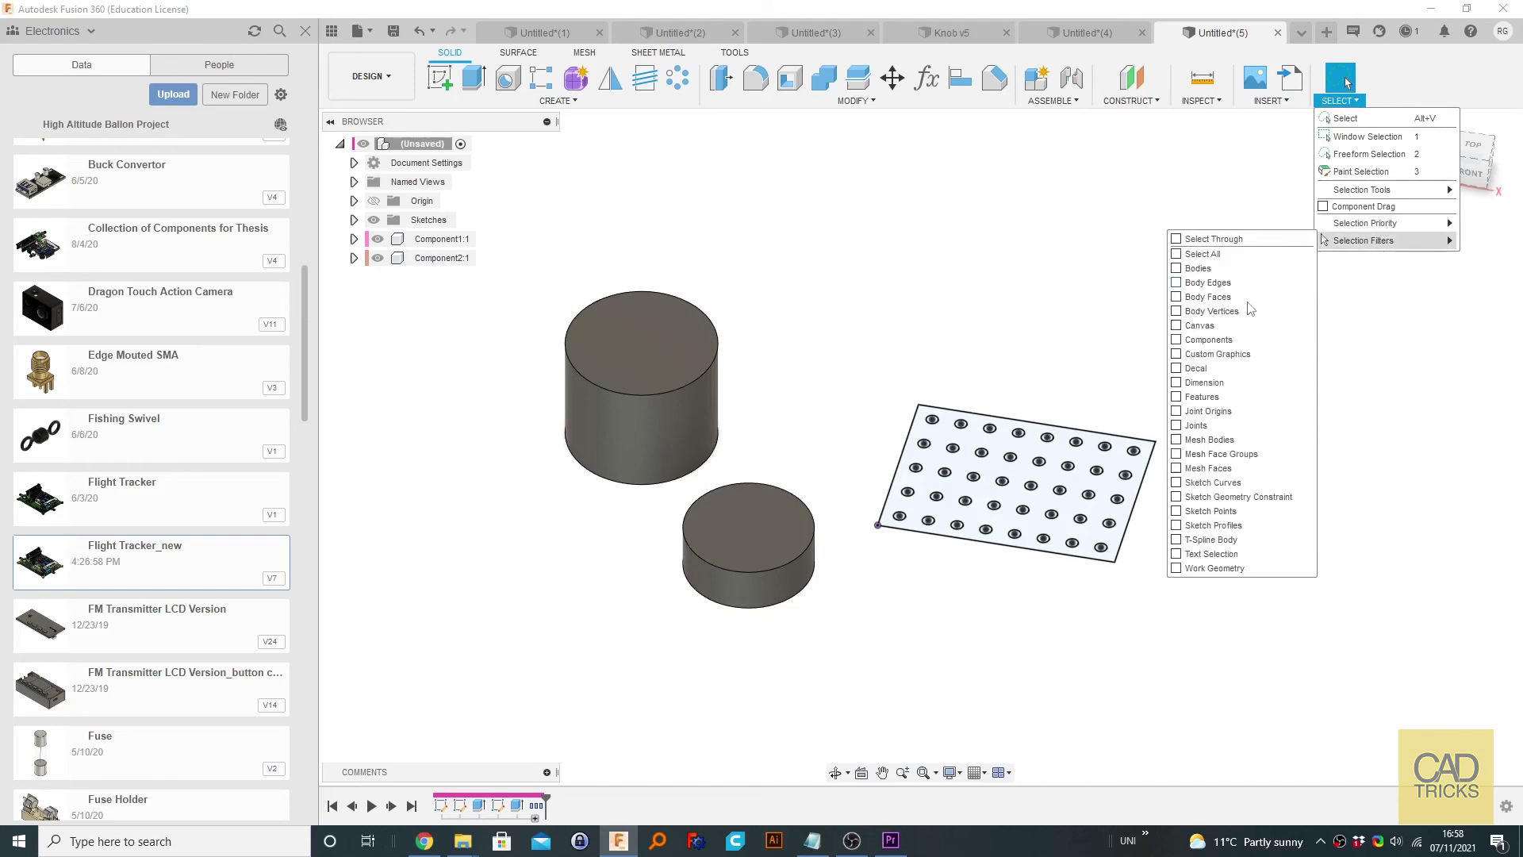
{"action": "left_click", "coordinate": [1181, 255]}
{"action": "left_click", "coordinate": [1340, 84]}
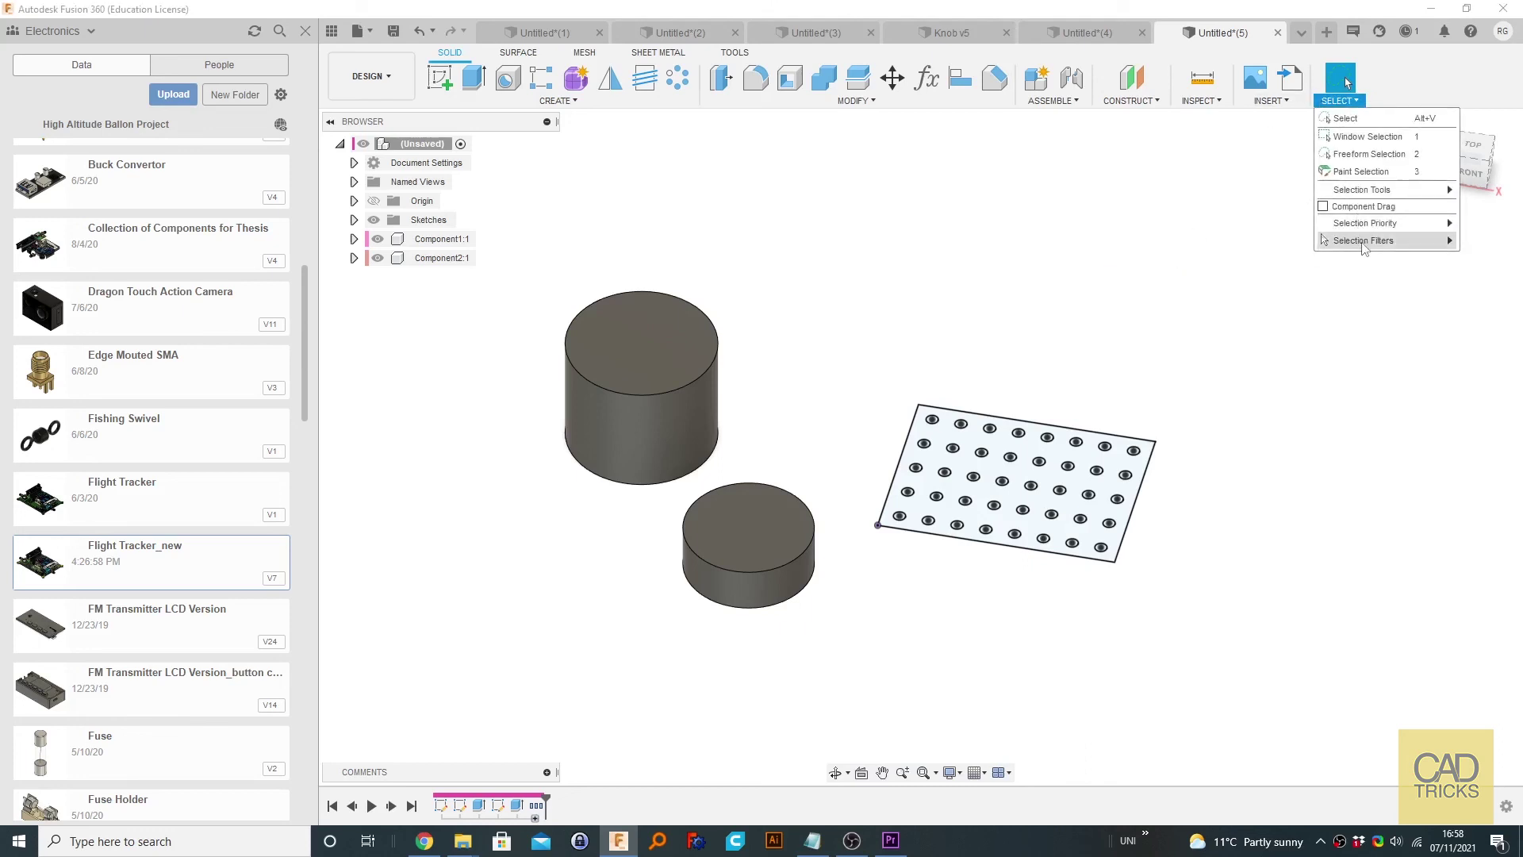
{"action": "mouse_move", "coordinate": [1363, 246]}
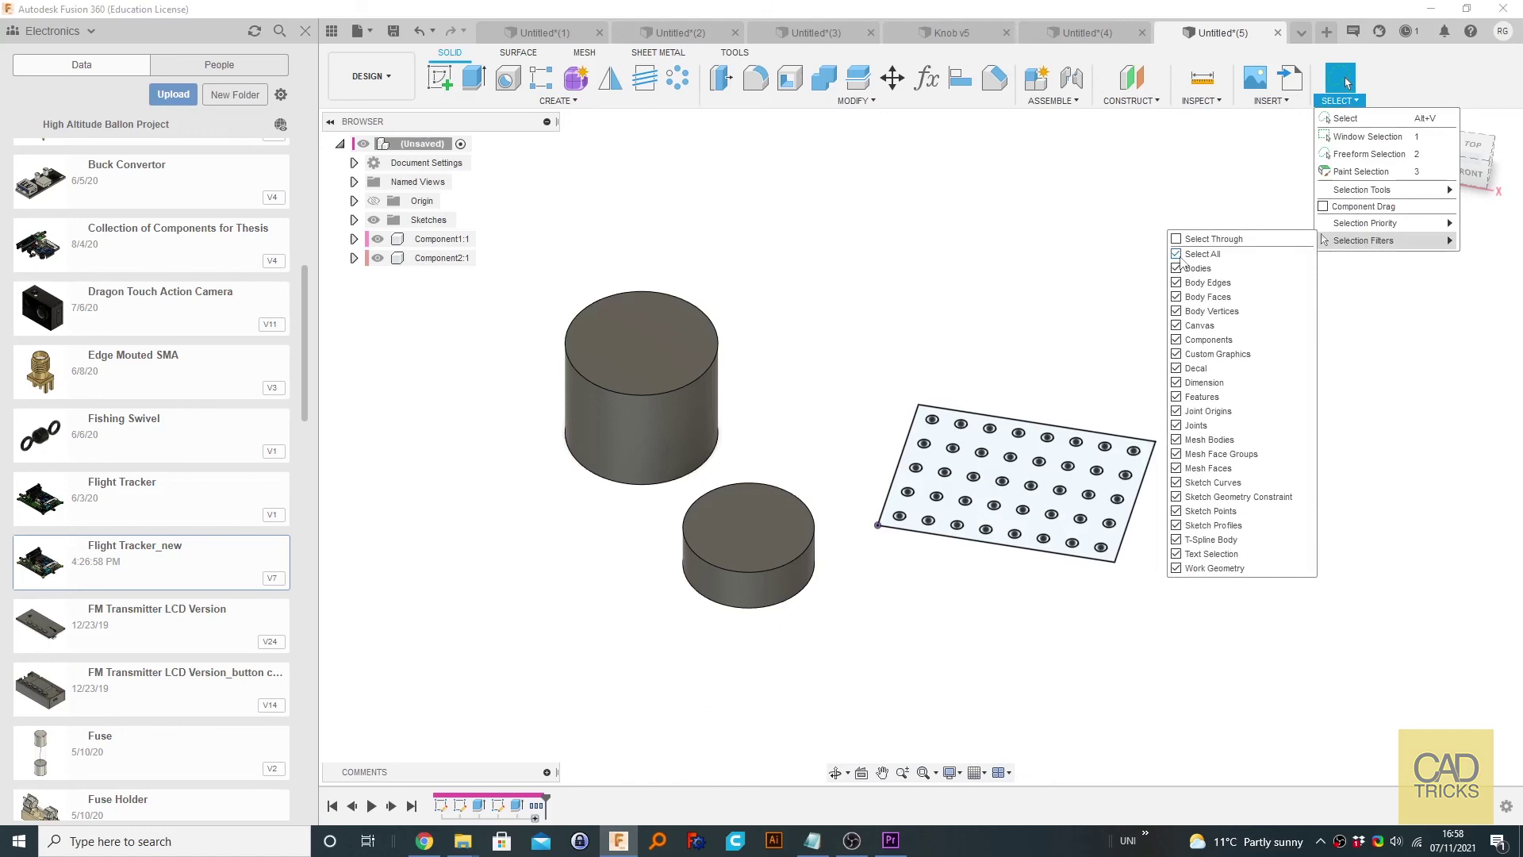
{"action": "left_click", "coordinate": [1182, 270]}
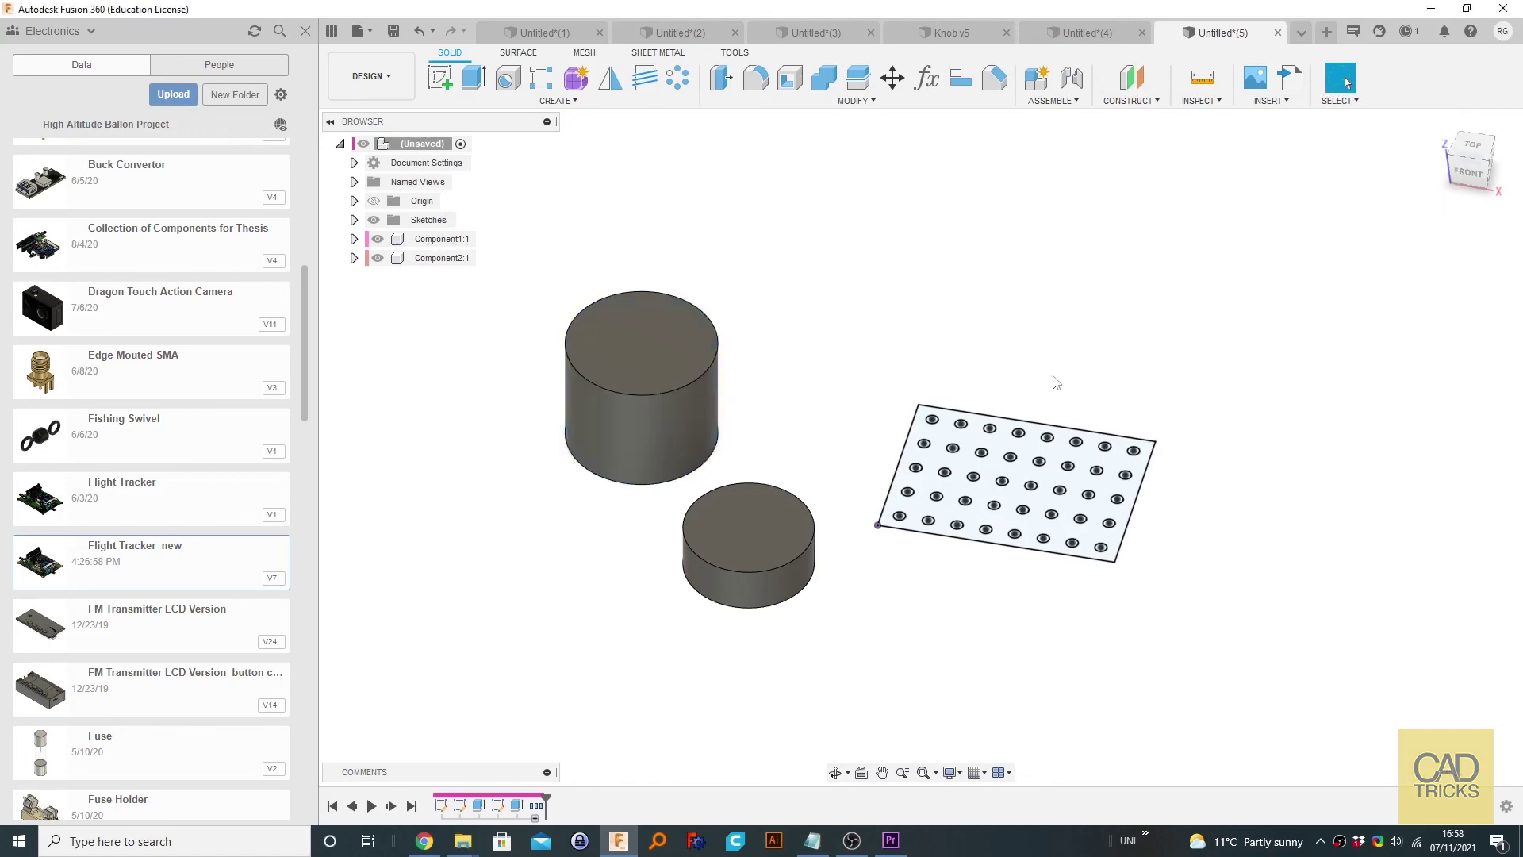
{"action": "left_click", "coordinate": [1095, 468]}
{"action": "left_click", "coordinate": [1339, 101]}
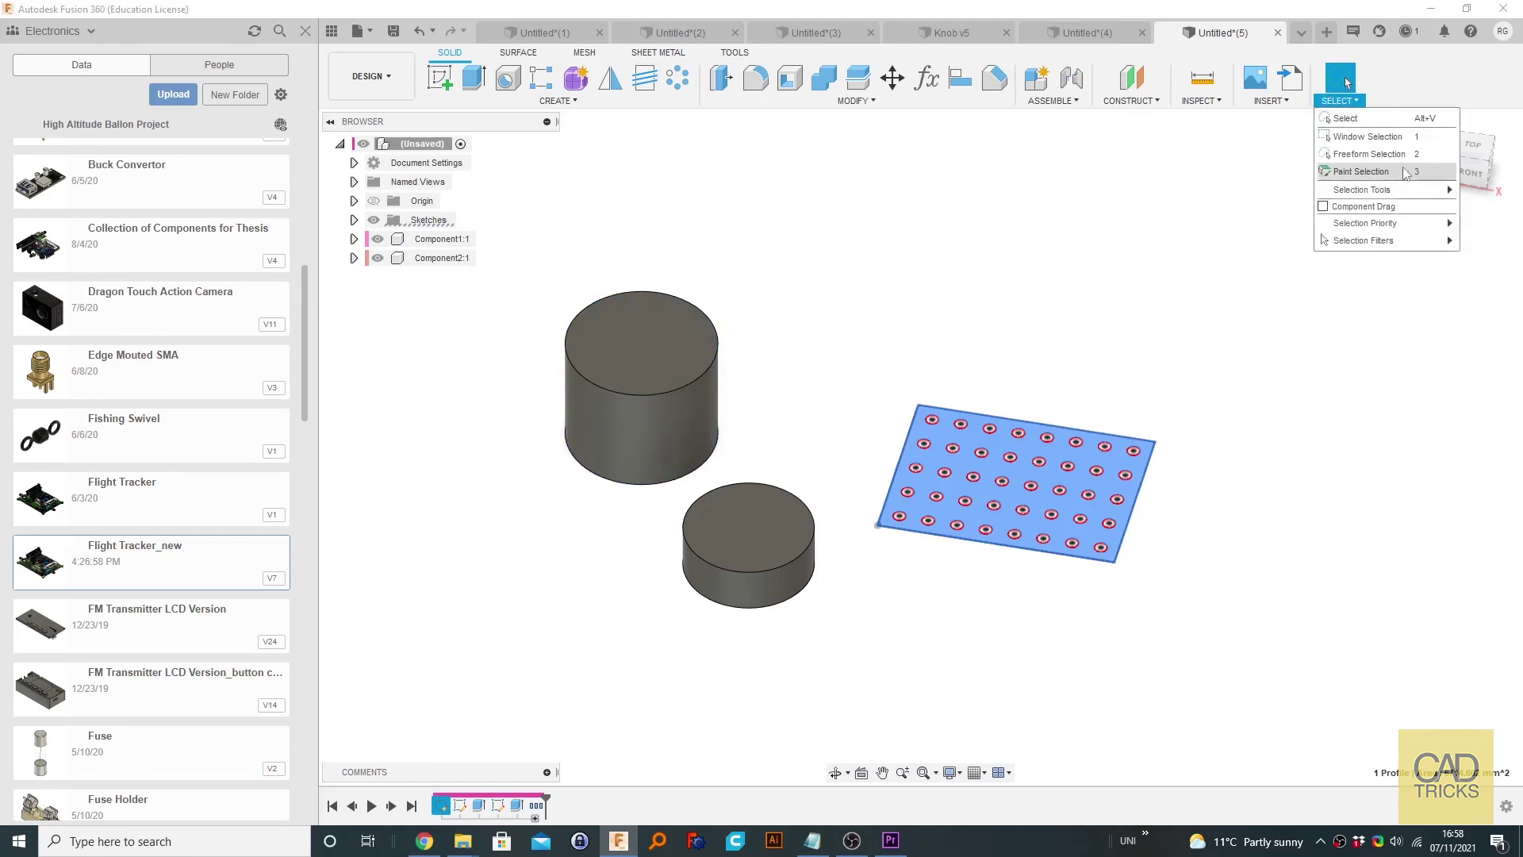
{"action": "mouse_move", "coordinate": [1411, 197]}
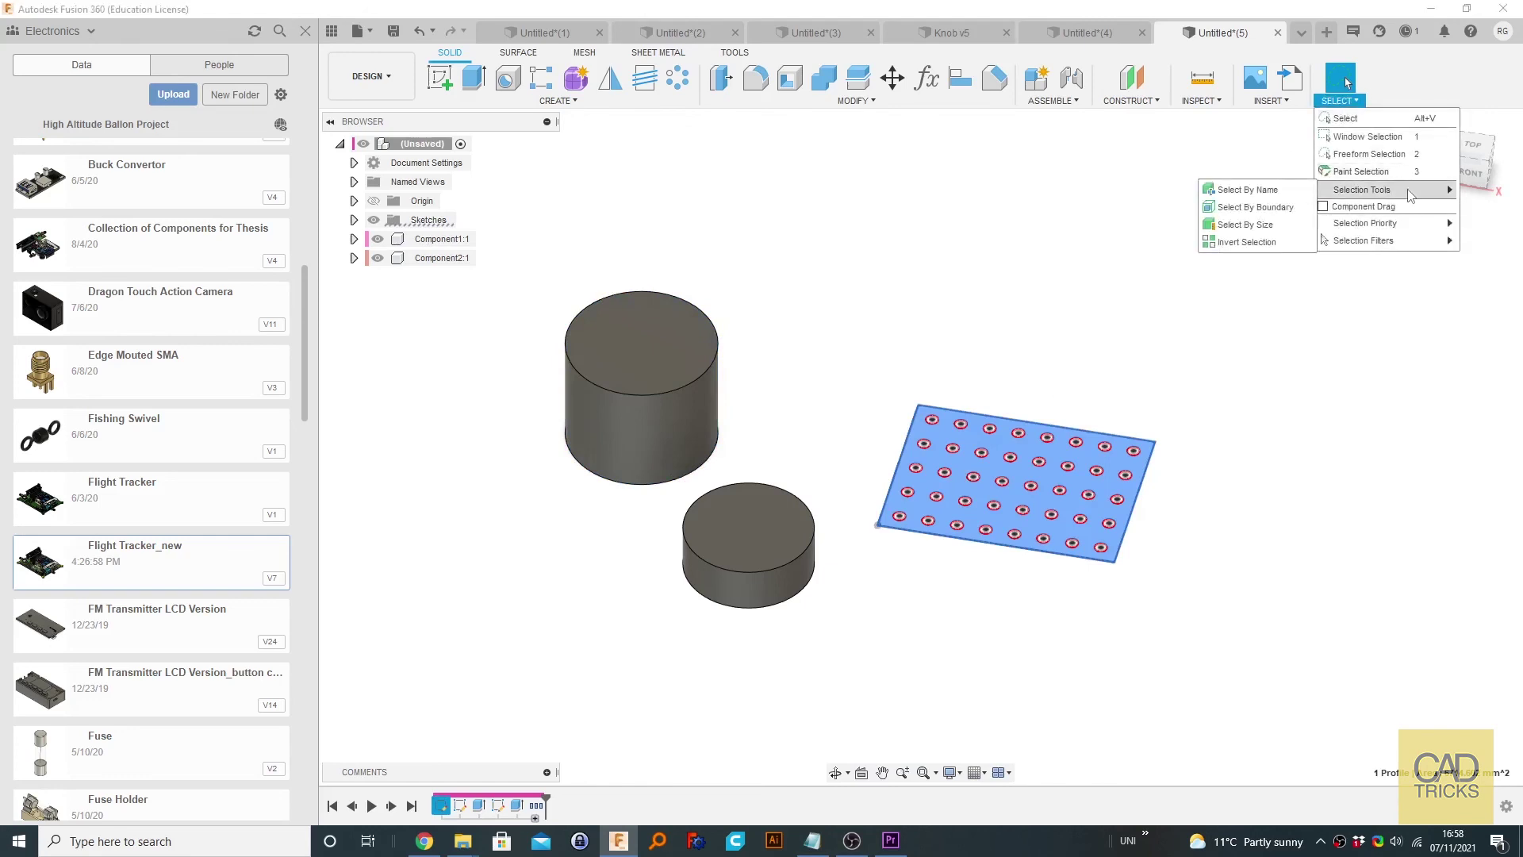
{"action": "scroll", "coordinate": [1030, 275], "scroll_direction": "down", "scroll_amount": 3}
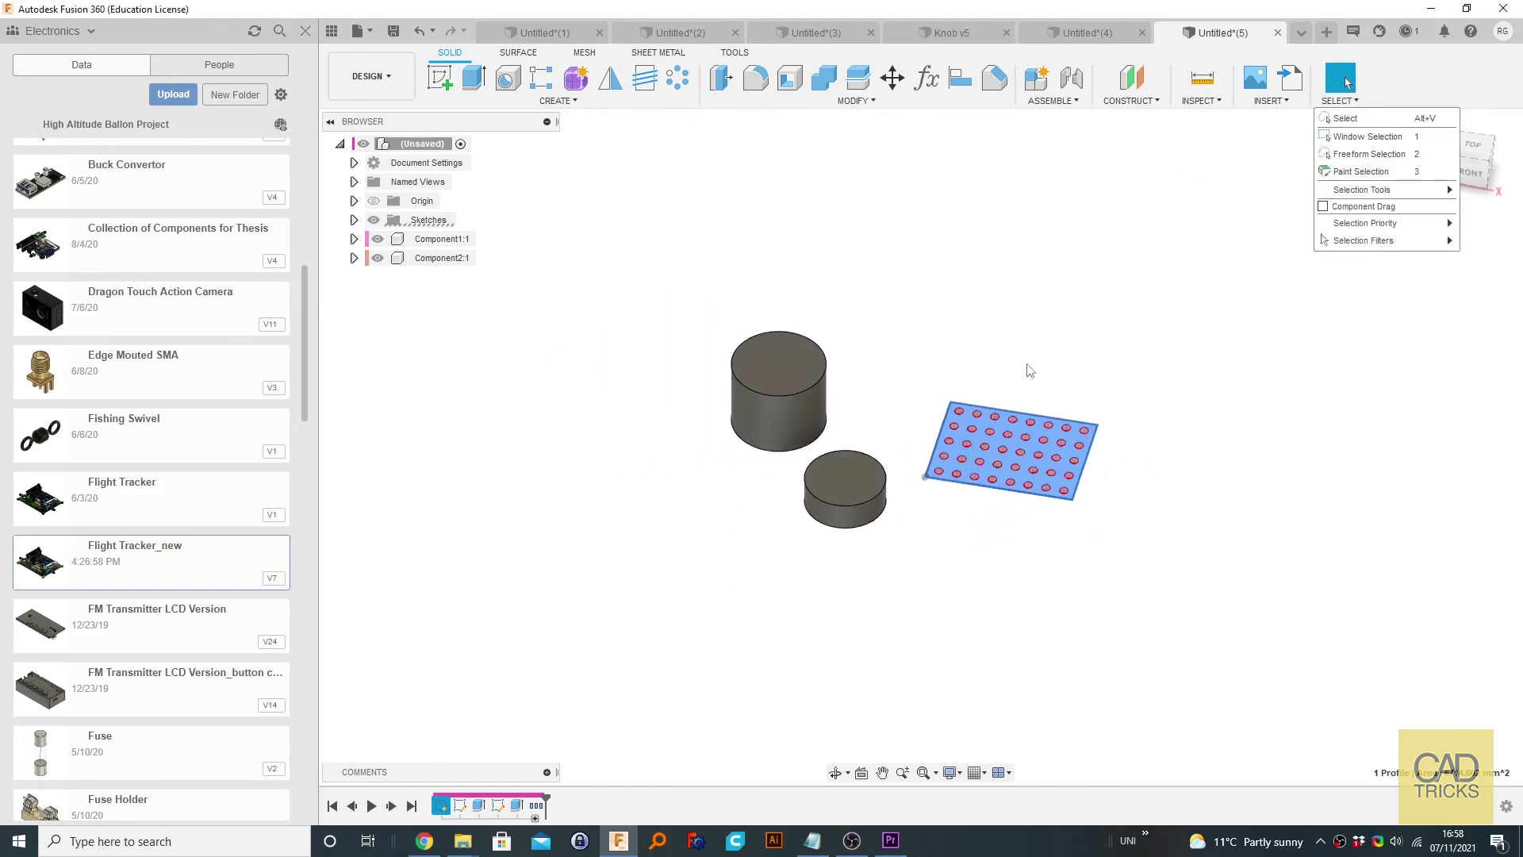
{"action": "left_click", "coordinate": [1047, 333]}
{"action": "middle_click_drag", "start_coordinate": [887, 441], "coordinate": [841, 460], "text": "shift"}
{"action": "scroll", "coordinate": [841, 476], "scroll_direction": "up", "scroll_amount": 5}
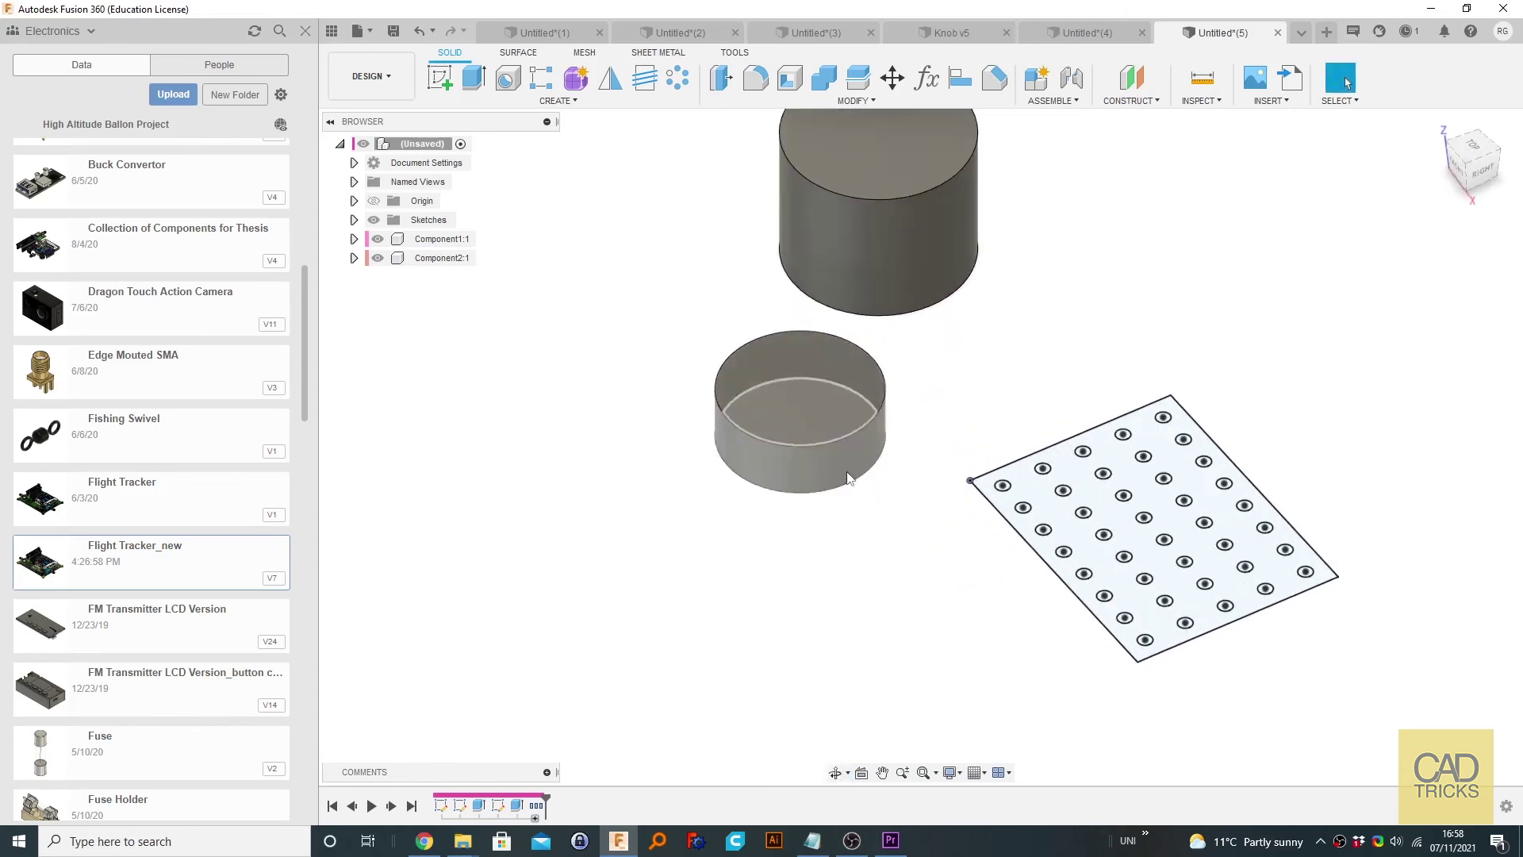
{"action": "scroll", "coordinate": [899, 471], "scroll_direction": "down", "scroll_amount": 2}
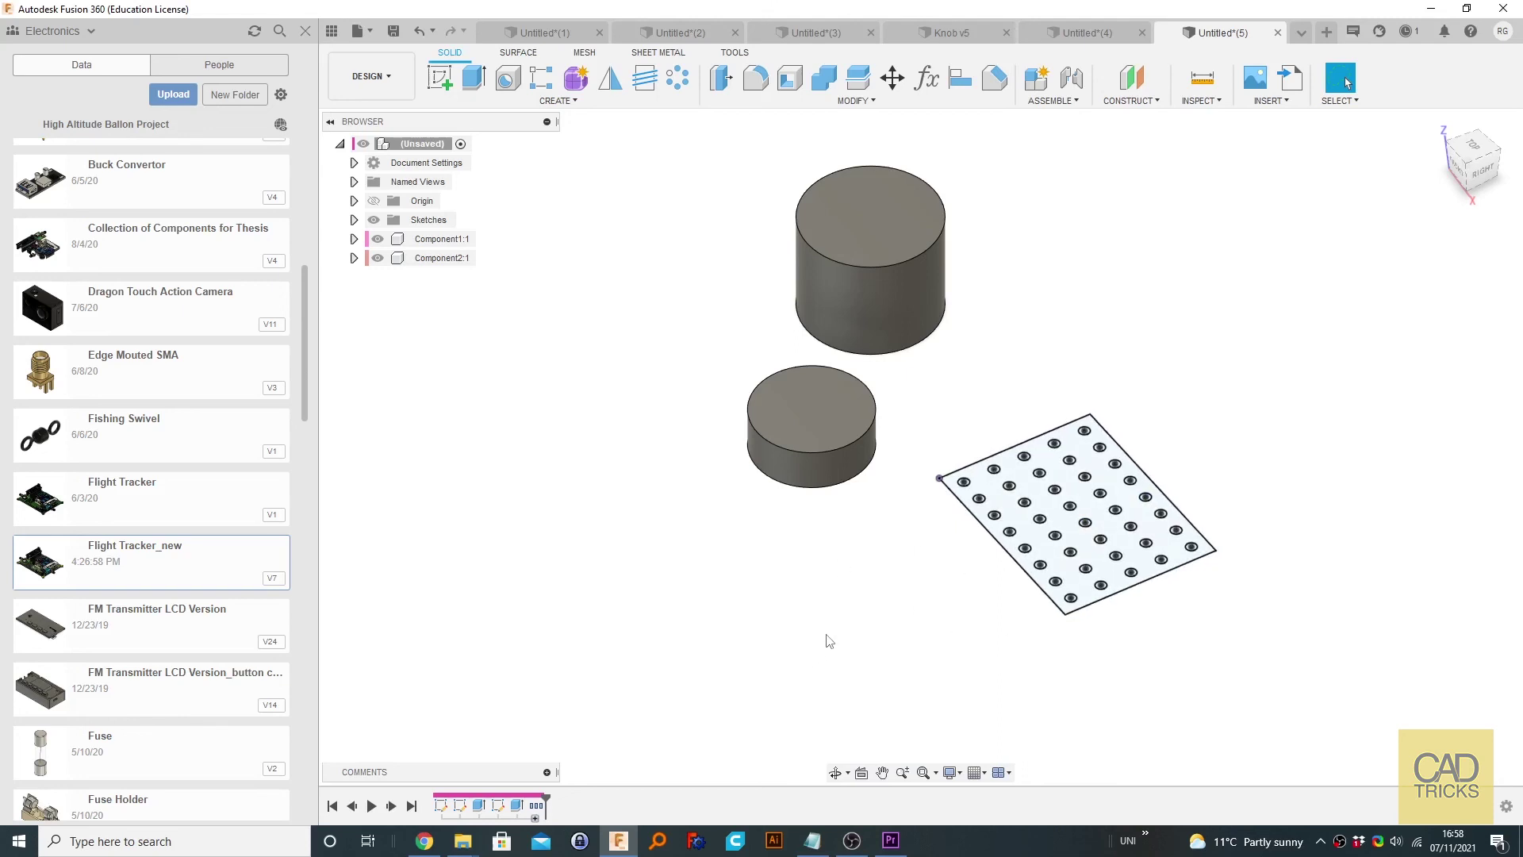
{"action": "middle_click_drag", "start_coordinate": [829, 641], "coordinate": [1091, 508], "text": "shift"}
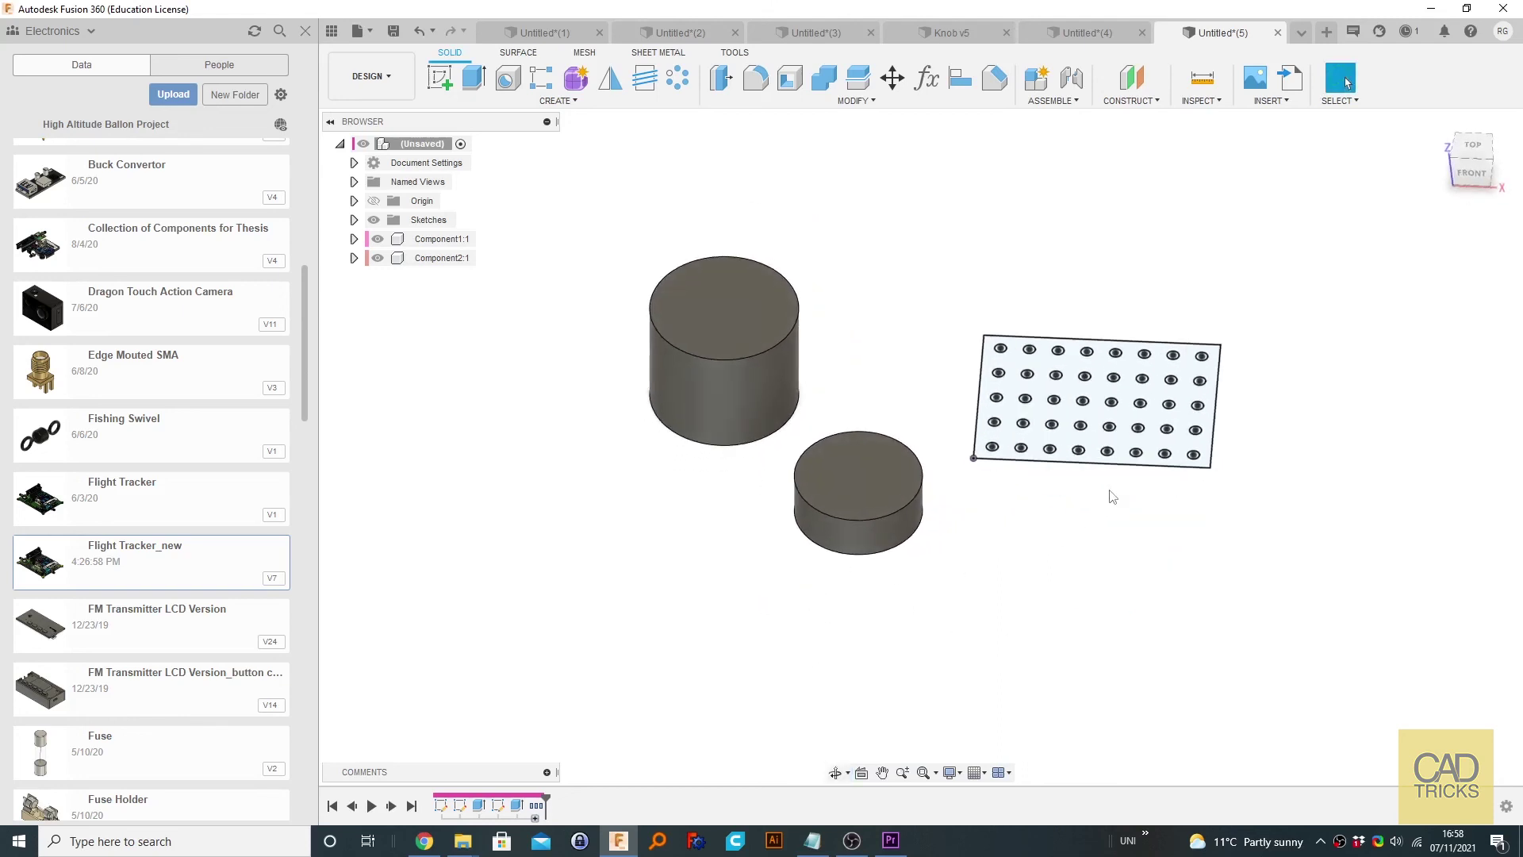